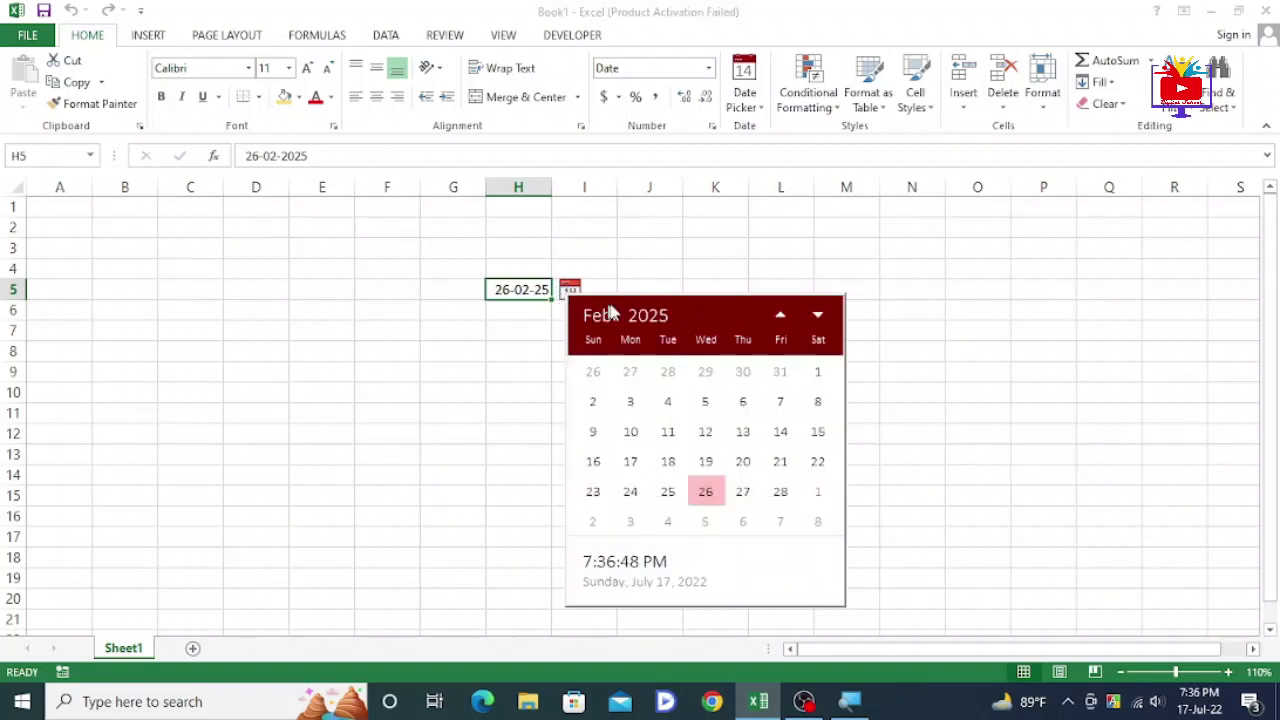
Step: Set H5's date to 29-03-25 from the calendar, after first picking 4 February, then select K11
left_click(669, 401)
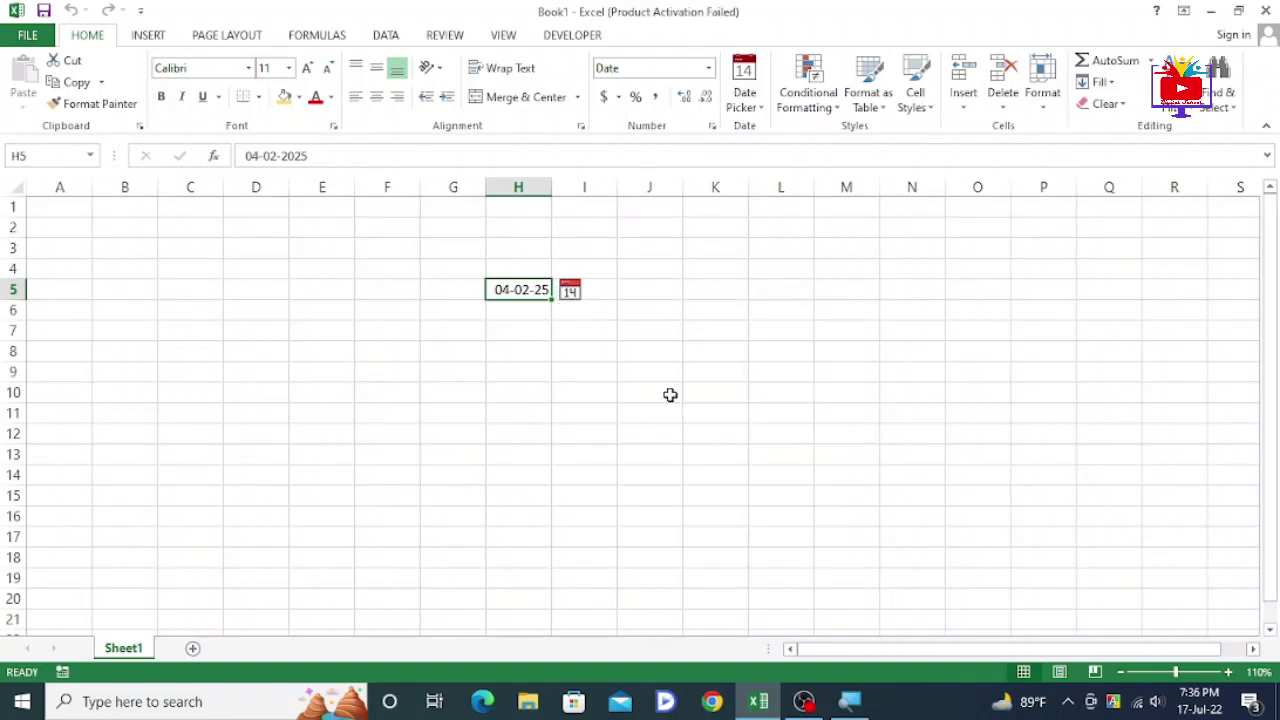
left_click(570, 290)
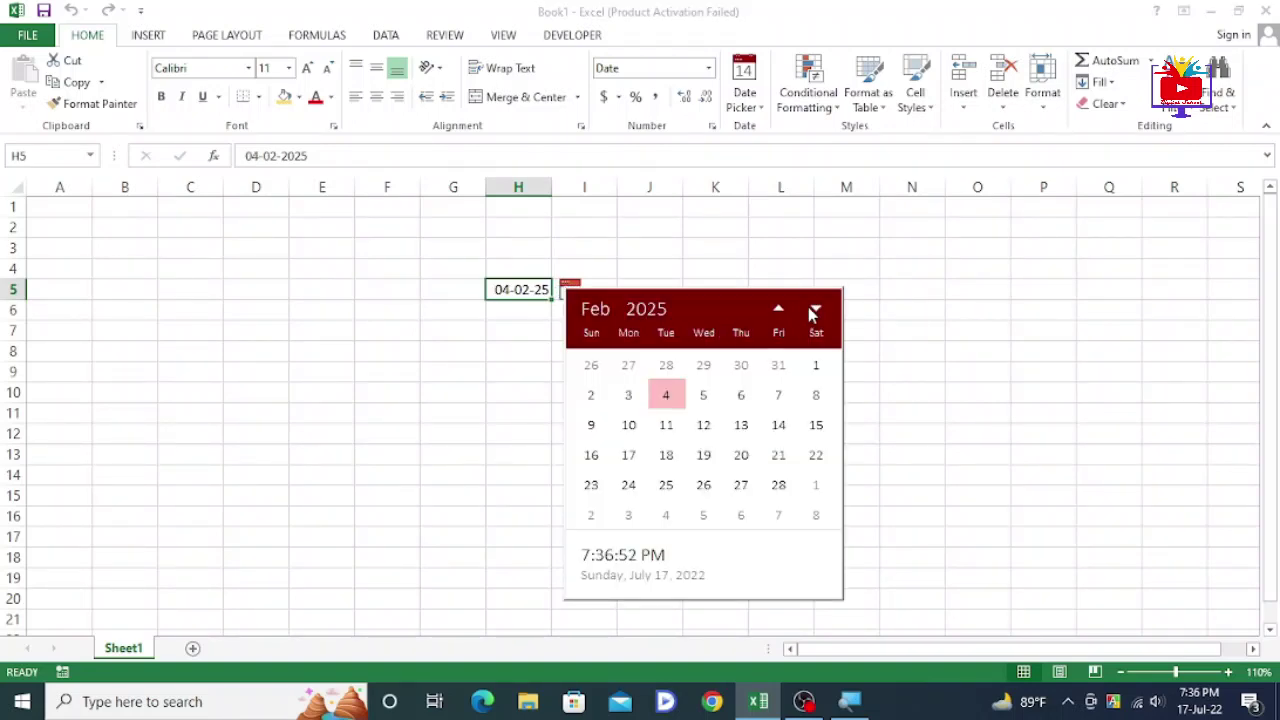
left_click(812, 312)
left_click(816, 485)
left_click(720, 415)
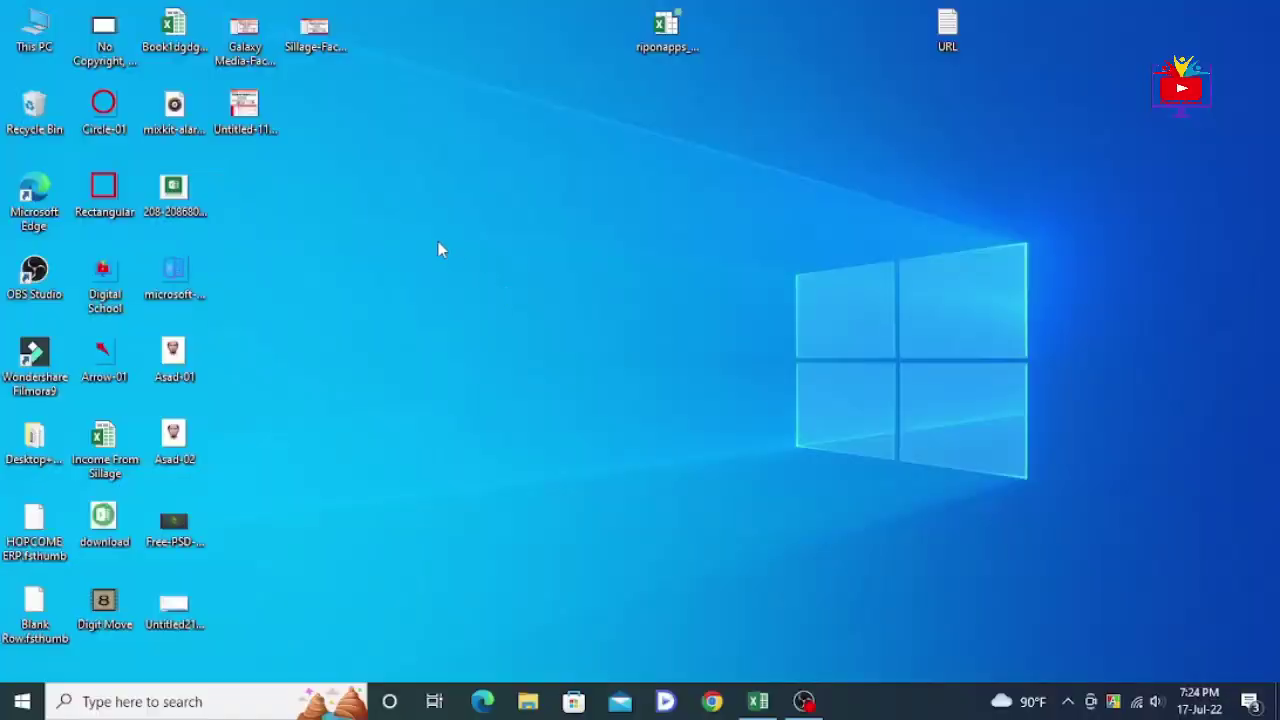
Step: Refresh the desktop, select the riponapps_datepicker file, and return to the Excel workbook Book1
right_click(408, 186)
left_click(476, 245)
left_click(668, 32)
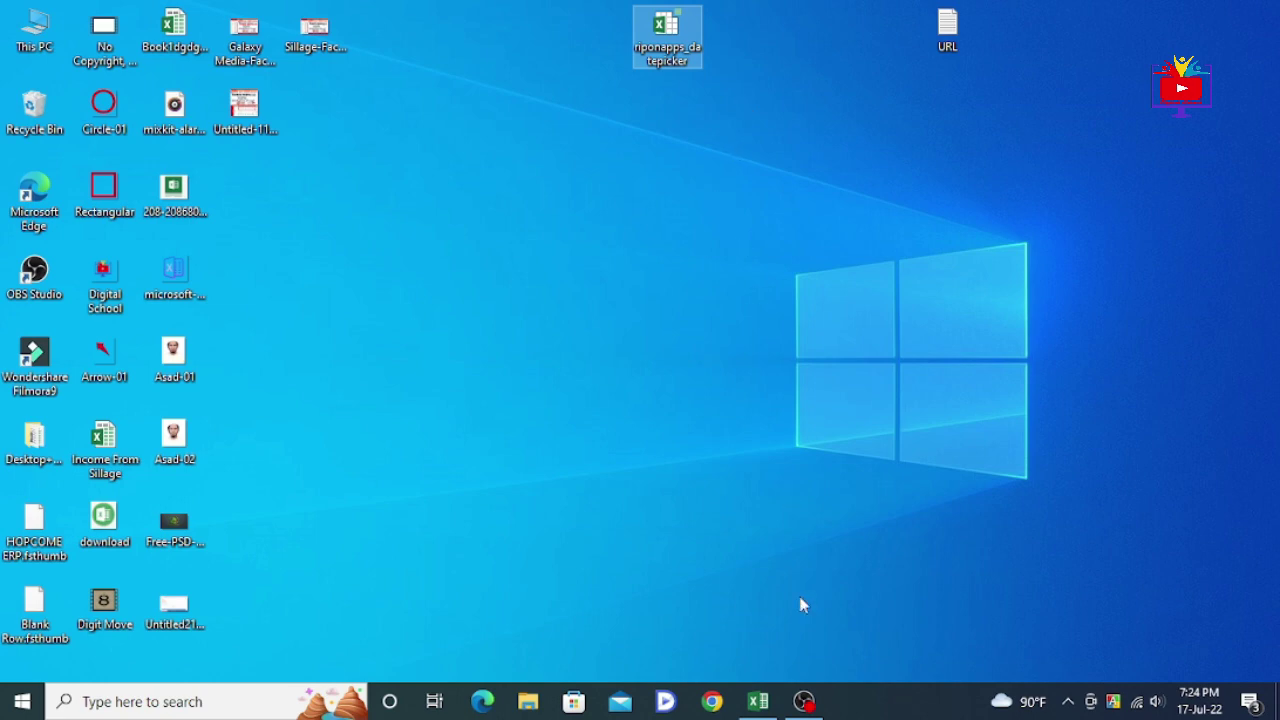
left_click(758, 701)
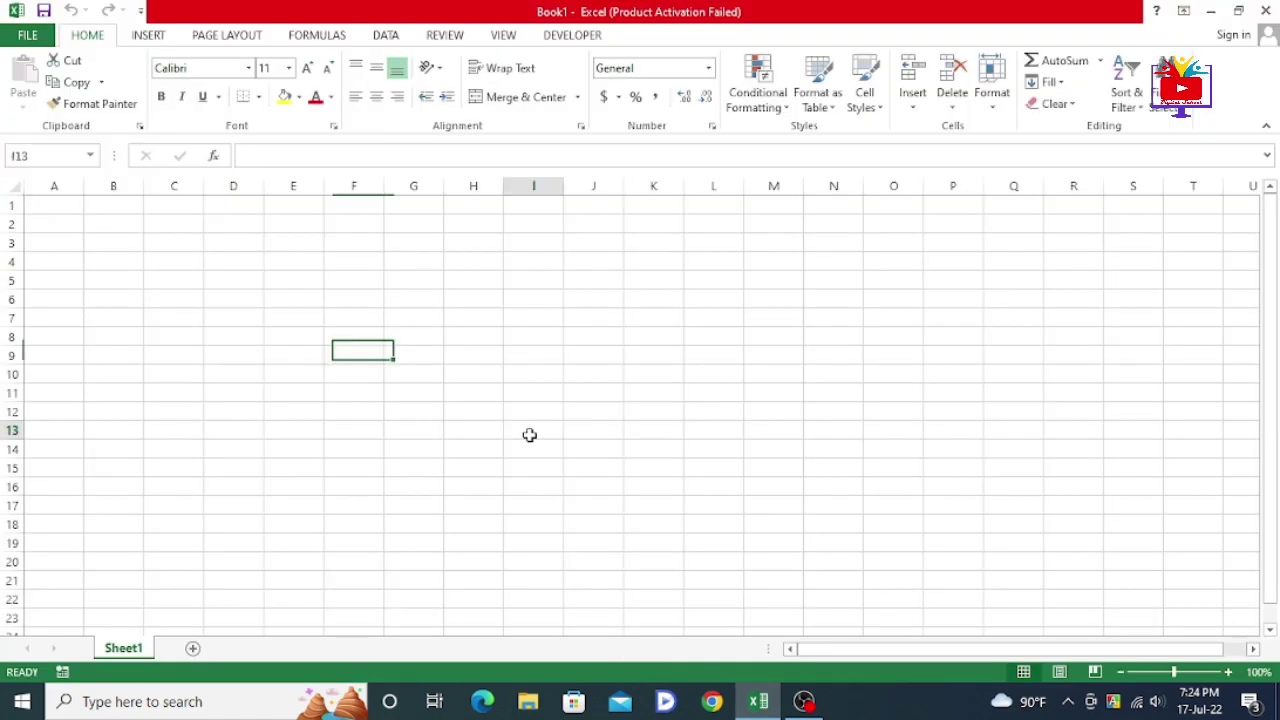
Step: Select cells P4, I5, H4 and G5 in turn, ending with H5 selected
left_click(944, 256)
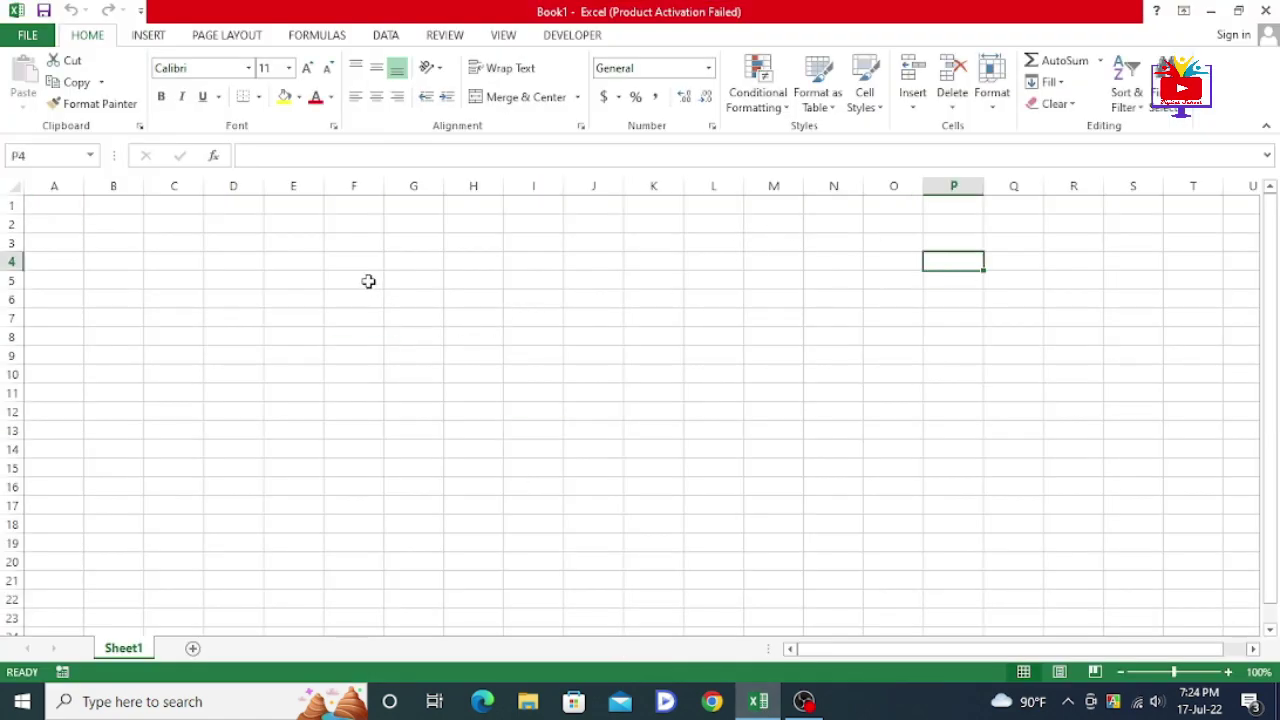
left_click(447, 277)
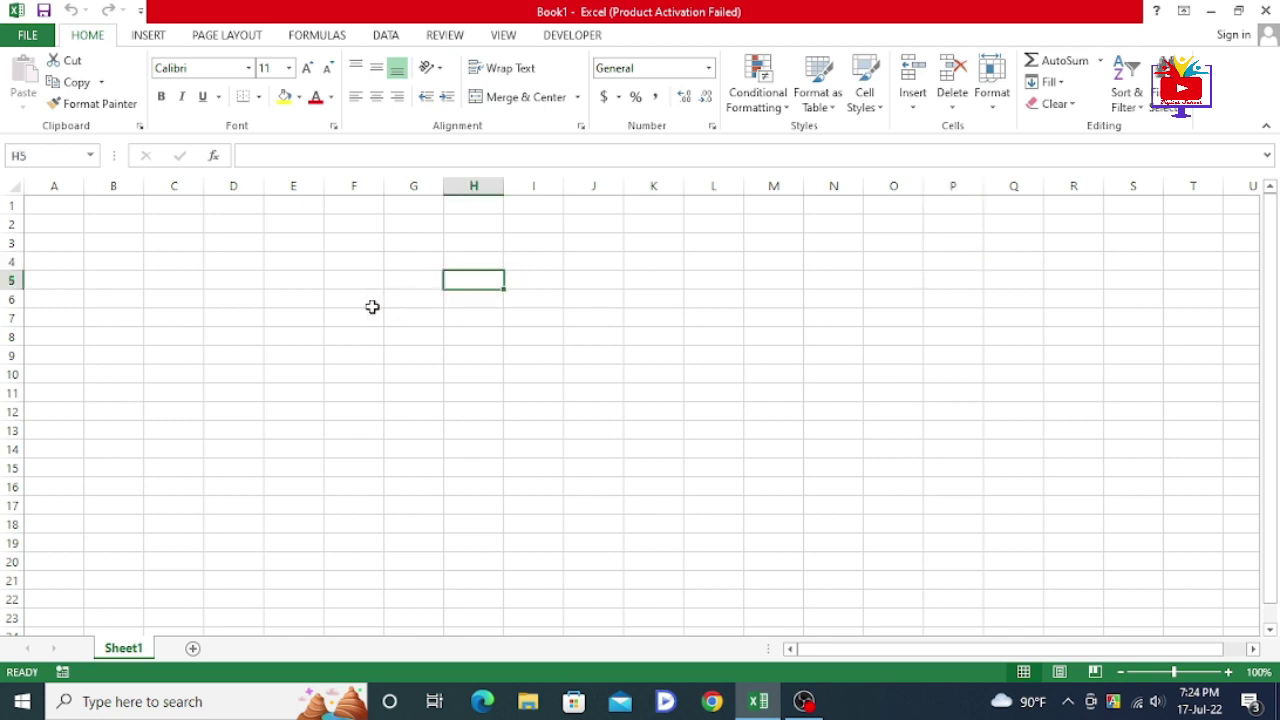
left_click(540, 290)
left_click(477, 280)
left_click(538, 285)
left_click(485, 265)
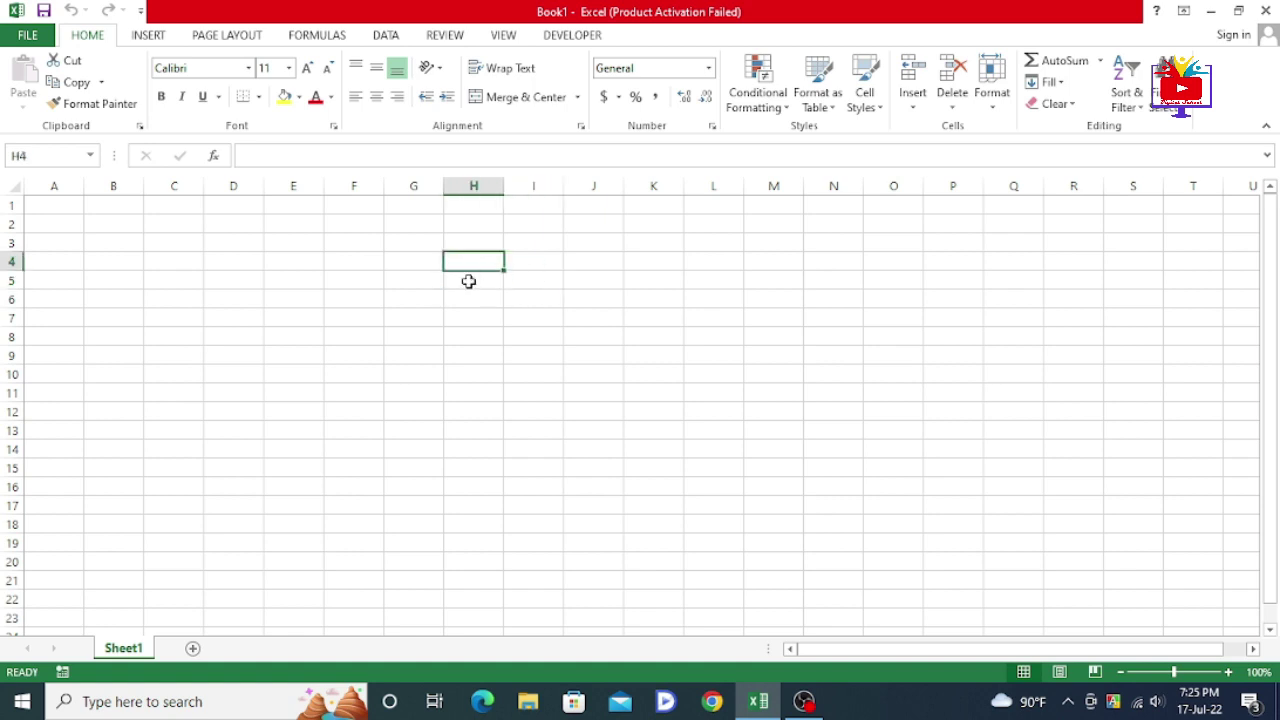
left_click(469, 280)
left_click(429, 277)
left_click(470, 284)
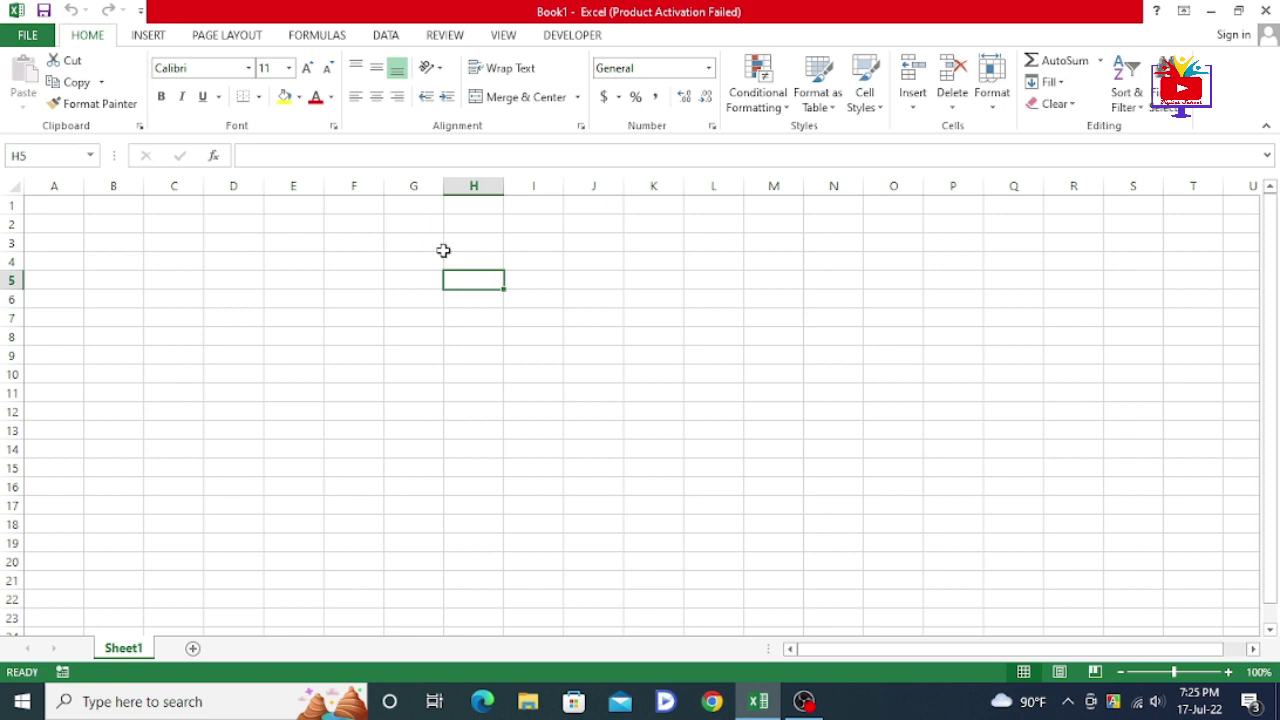
Step: Fill H5 with a light-blue theme colour and go to the workbook's Info page
left_click(299, 97)
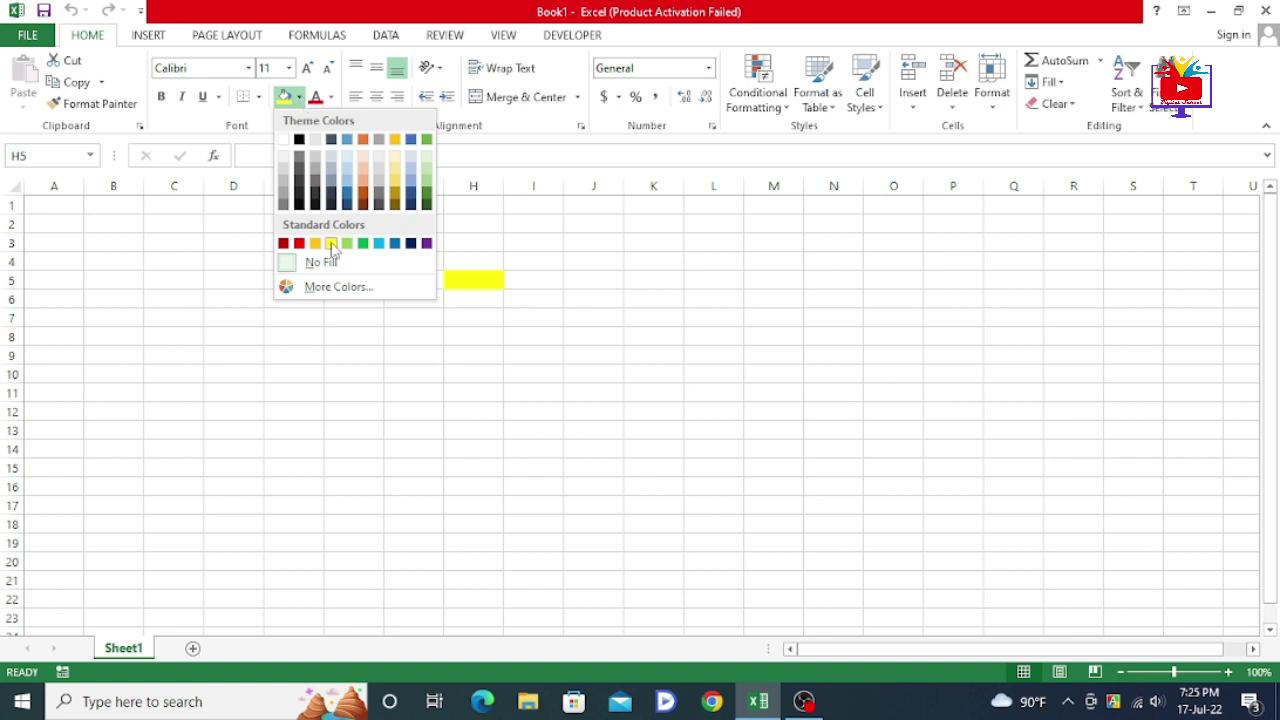
left_click(347, 166)
left_click(598, 277)
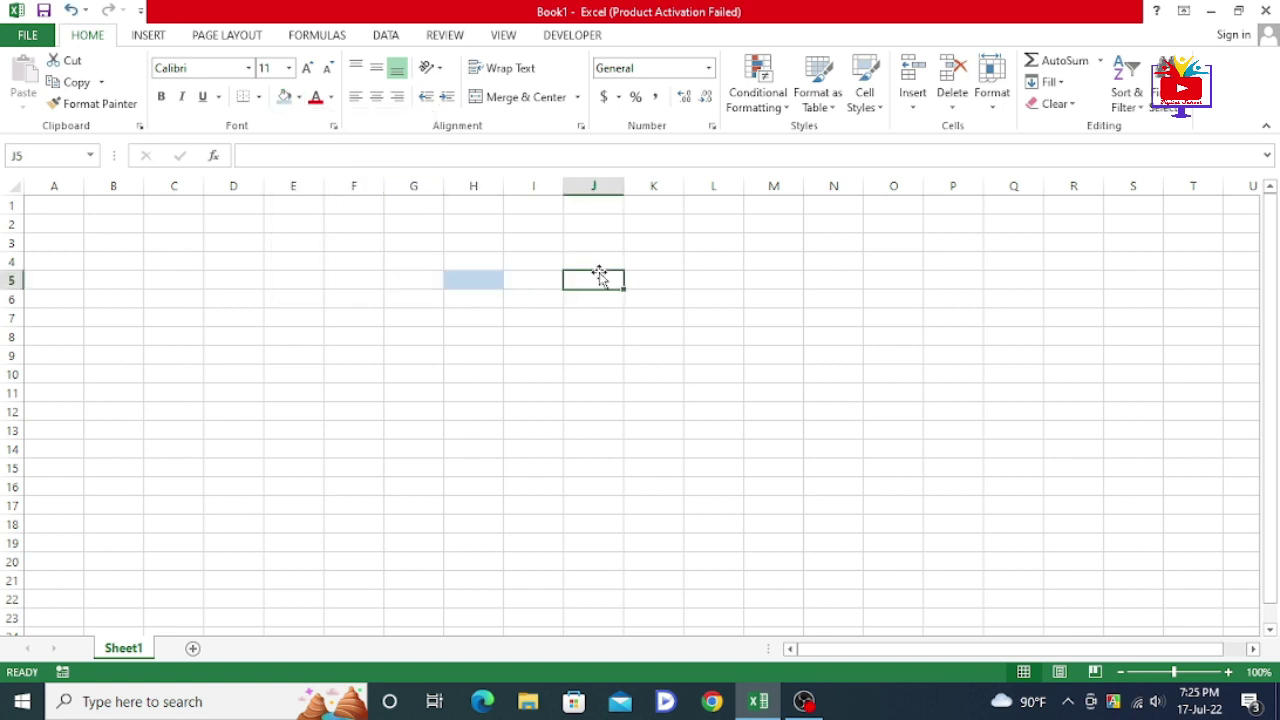
left_click(472, 280)
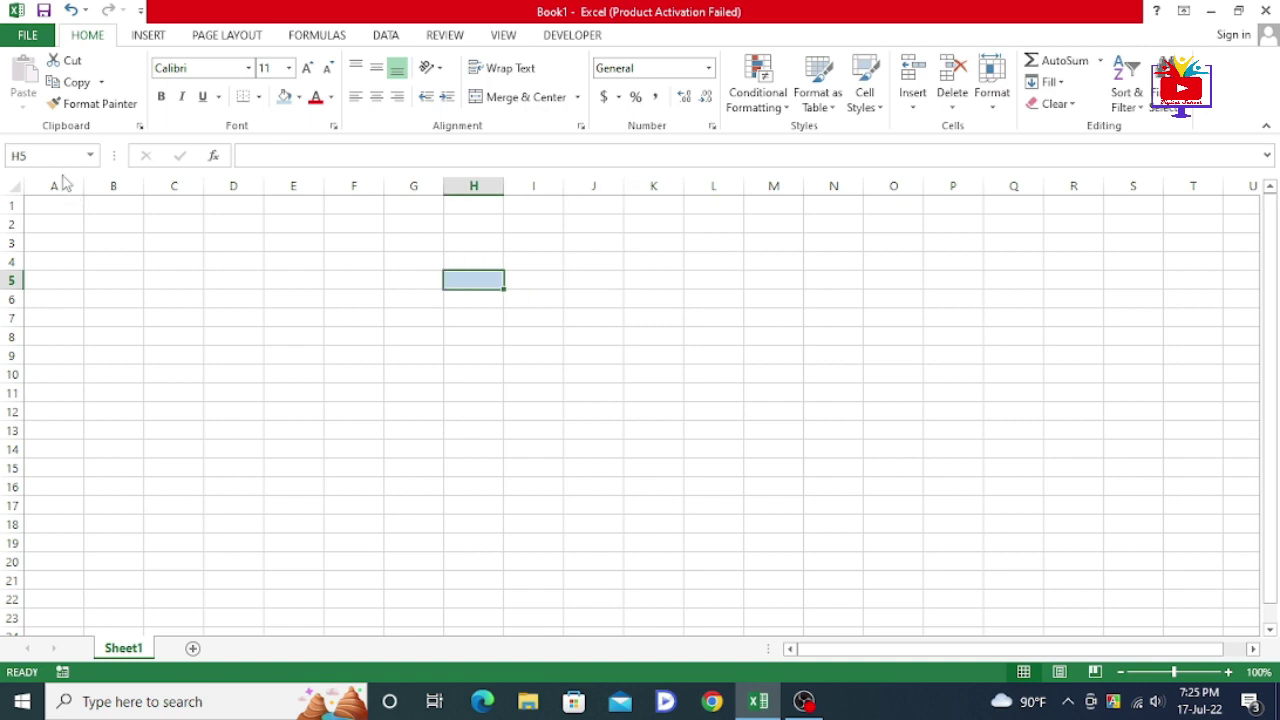
left_click(22, 36)
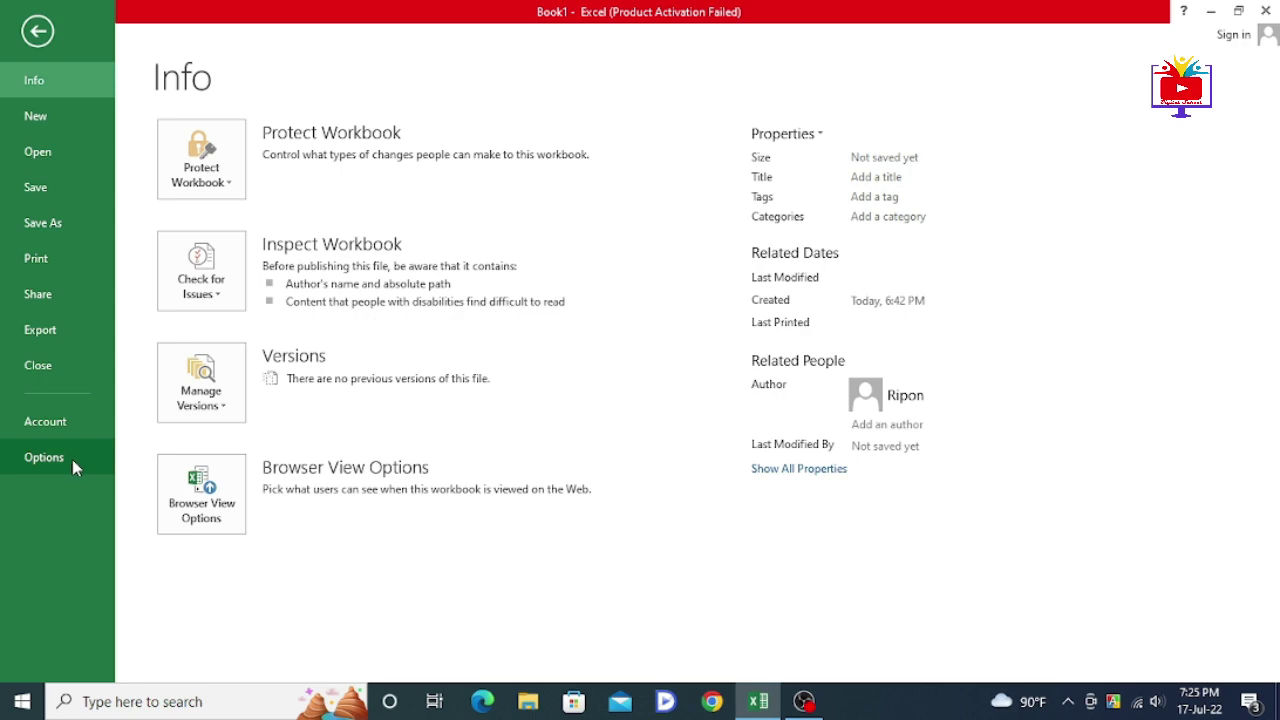
Step: Open the Excel Add-ins manager through Options > Add-Ins with Manage set to Excel Add-ins
left_click(72, 459)
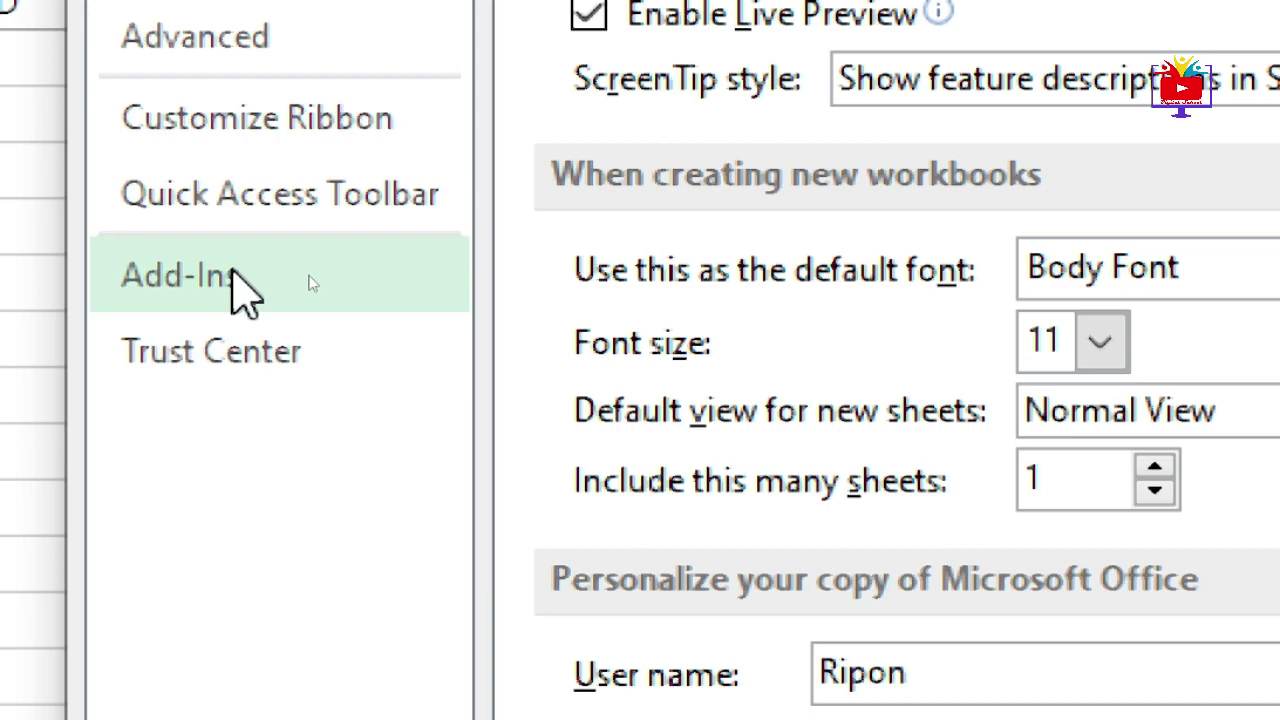
left_click(233, 272)
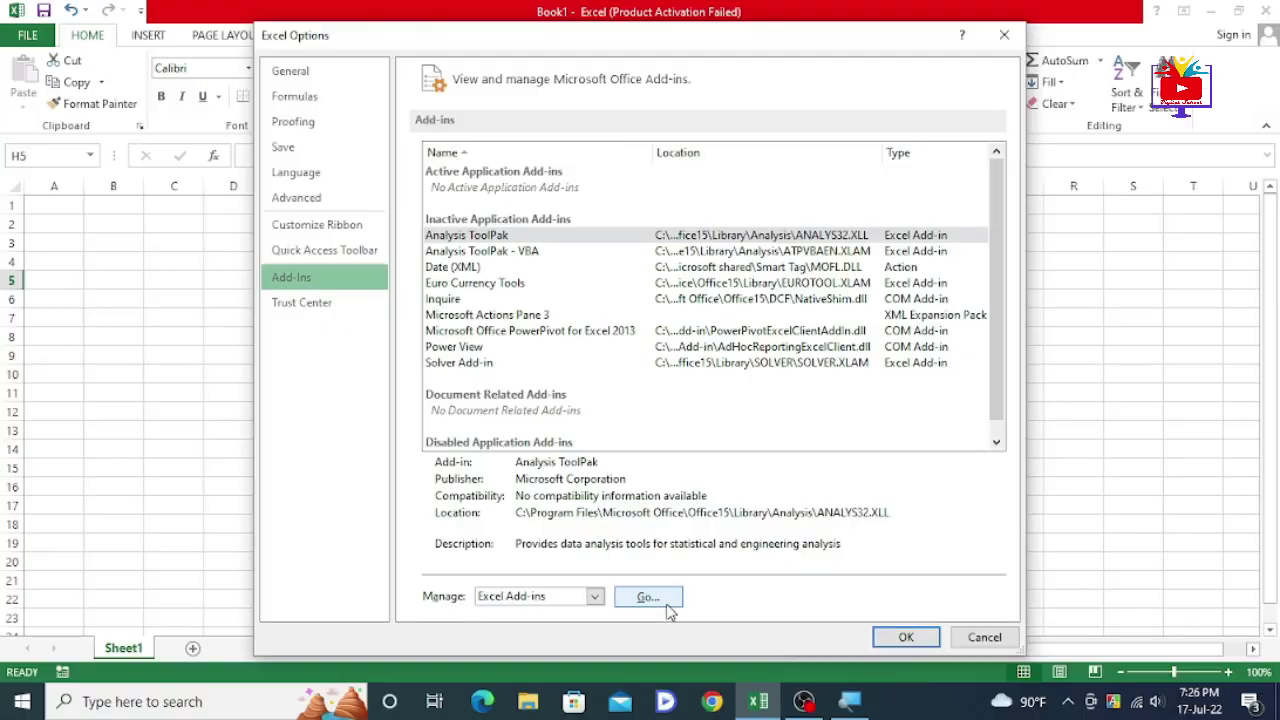
left_click(648, 597)
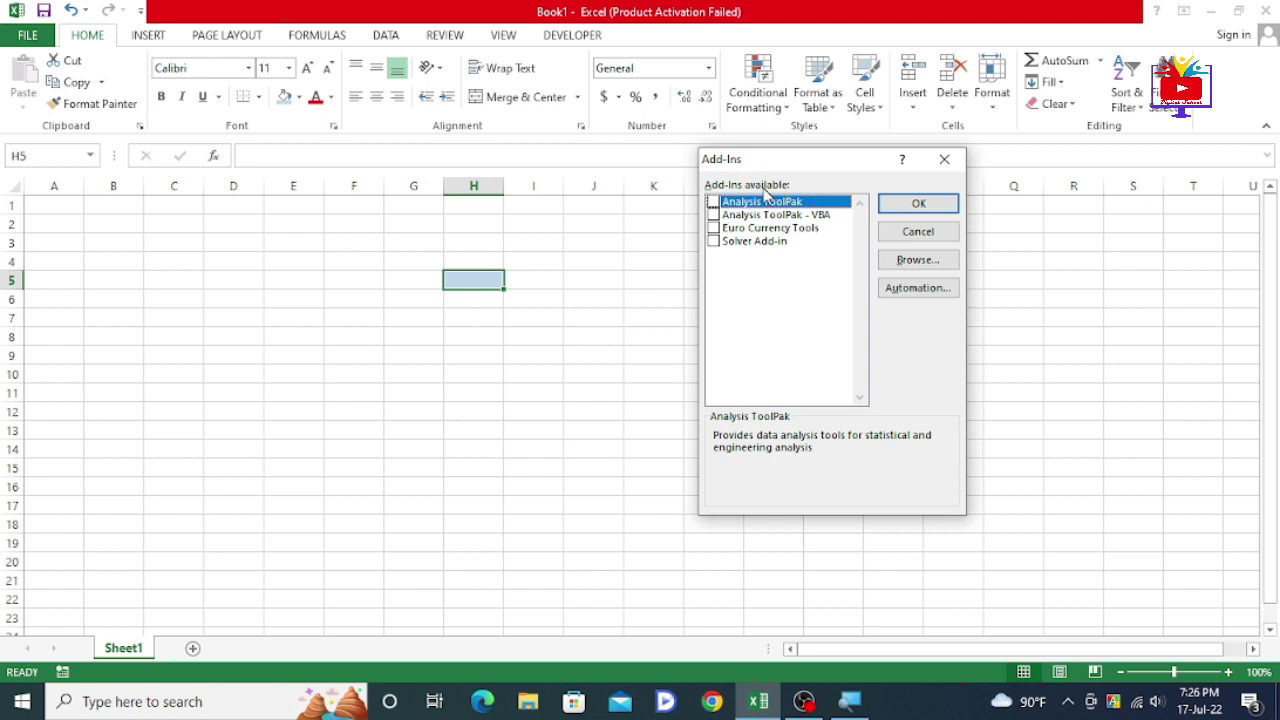
Step: Browse to the Desktop, add riponapps_datepicker to the add-ins list, and confirm it enabled
left_click_drag(786, 162, 648, 99)
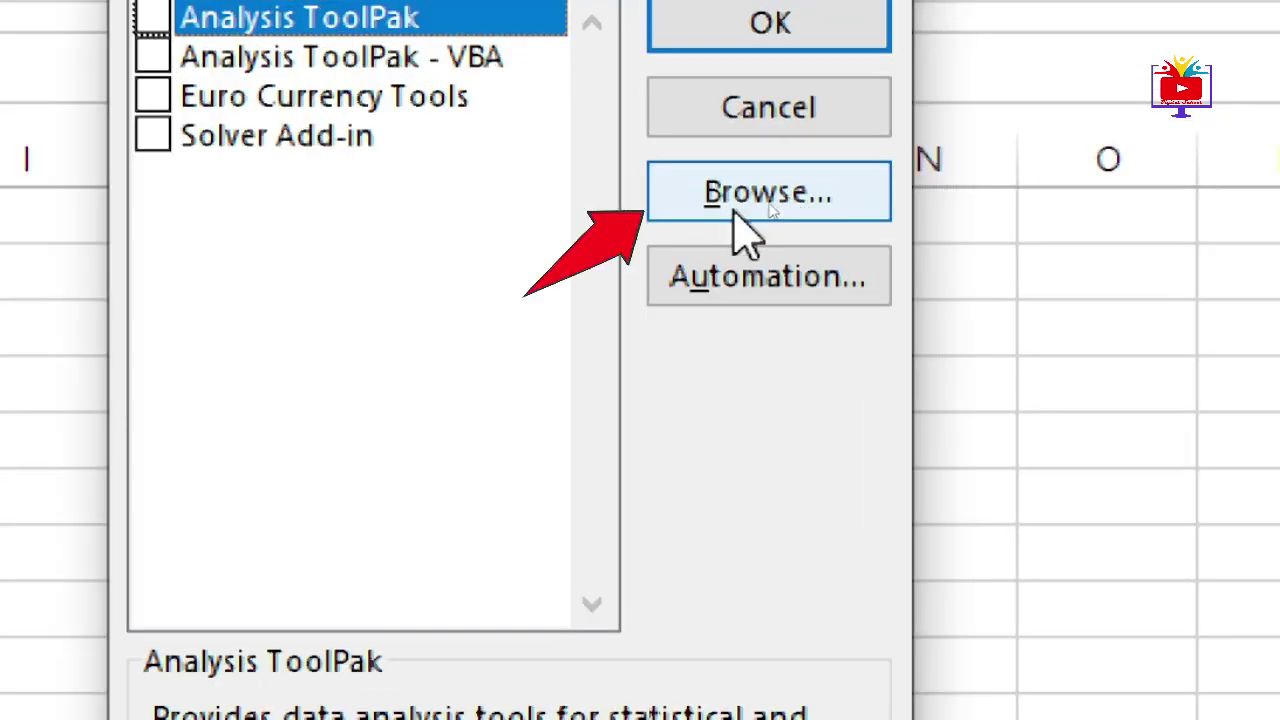
left_click(738, 210)
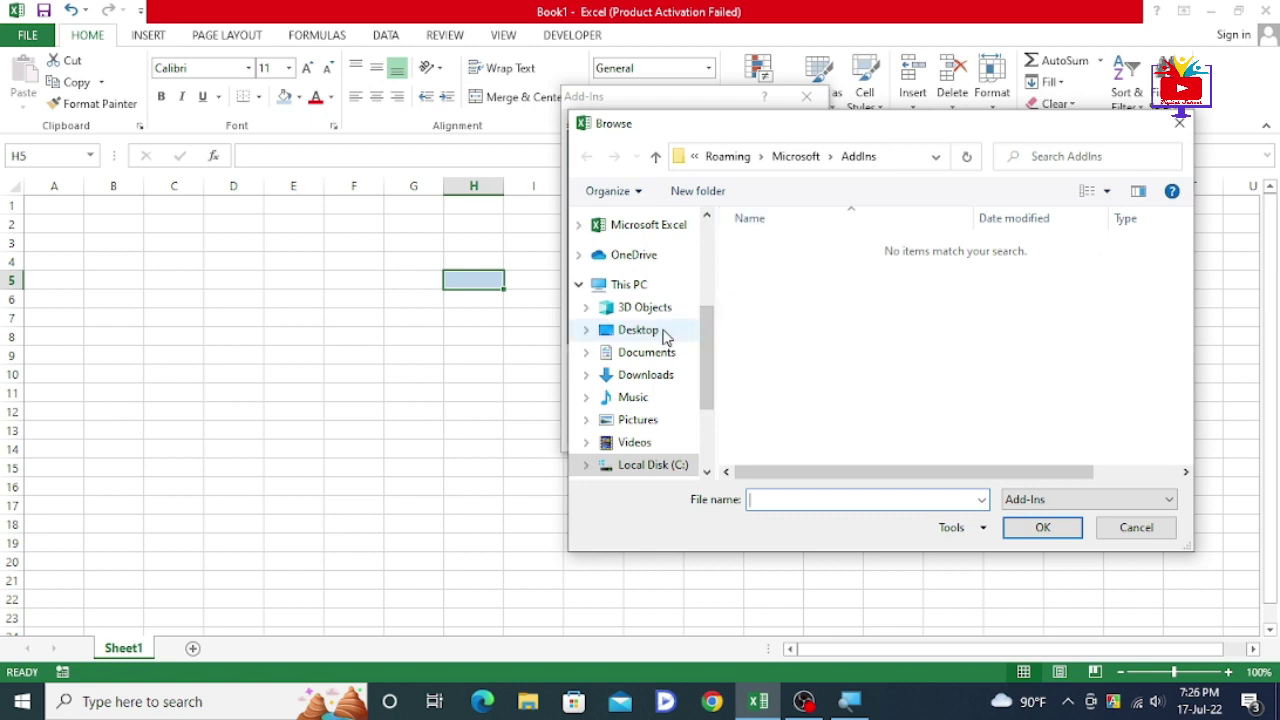
left_click(640, 330)
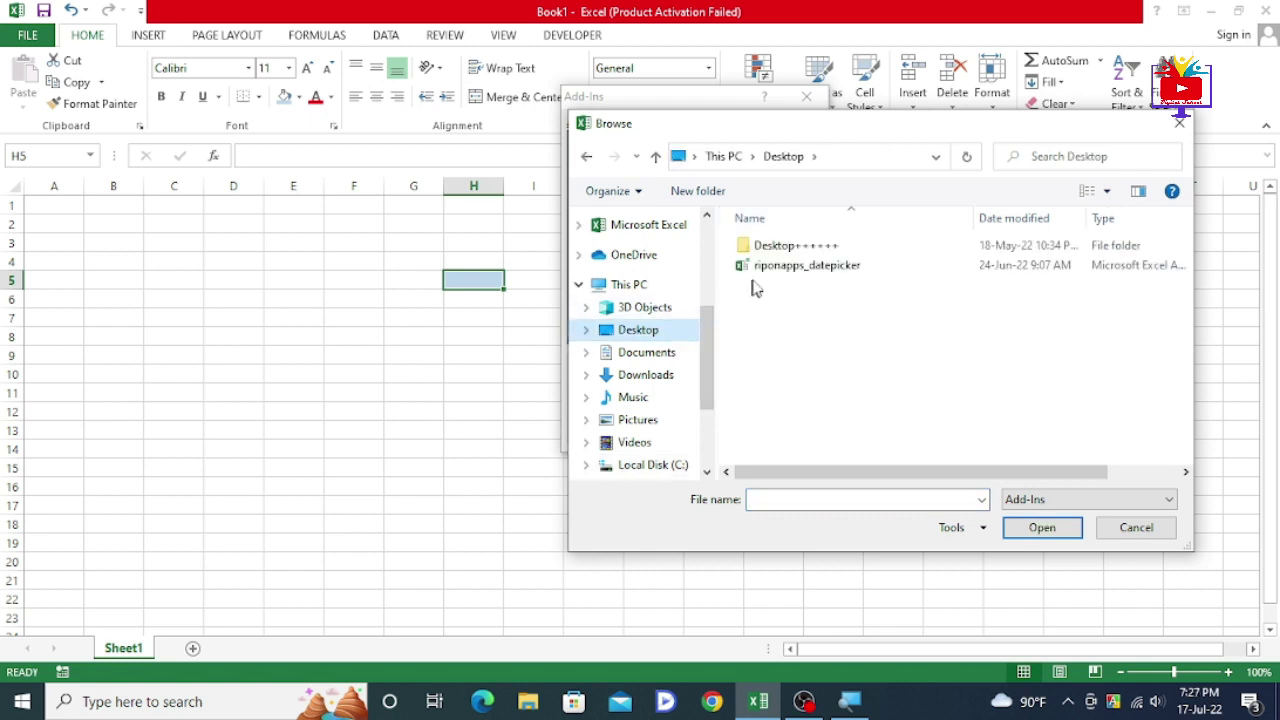
left_click(840, 275)
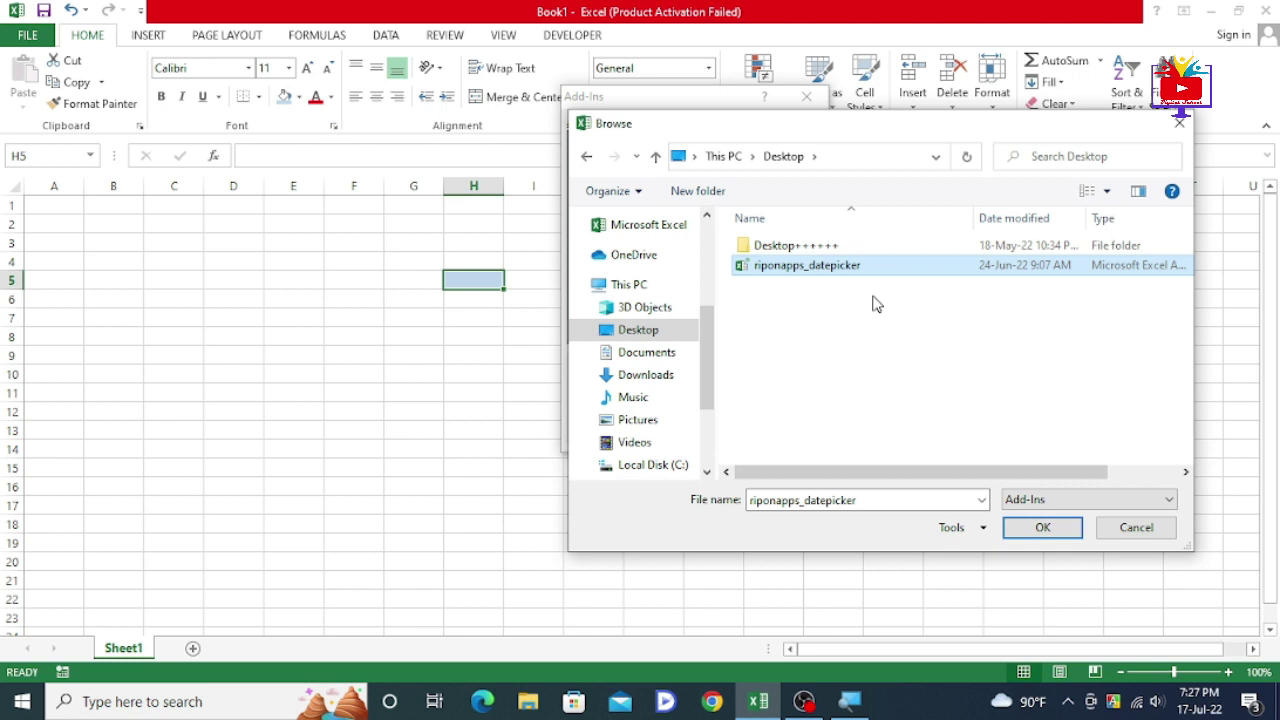
left_click(1042, 528)
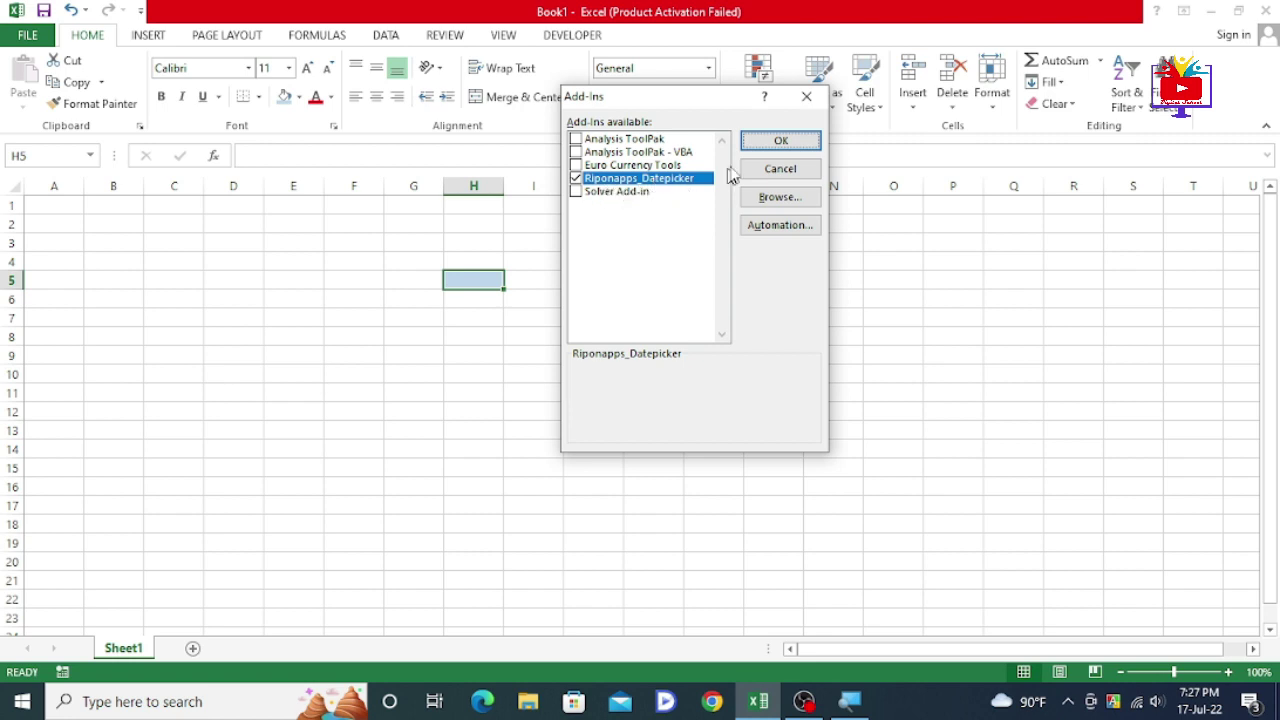
left_click(775, 145)
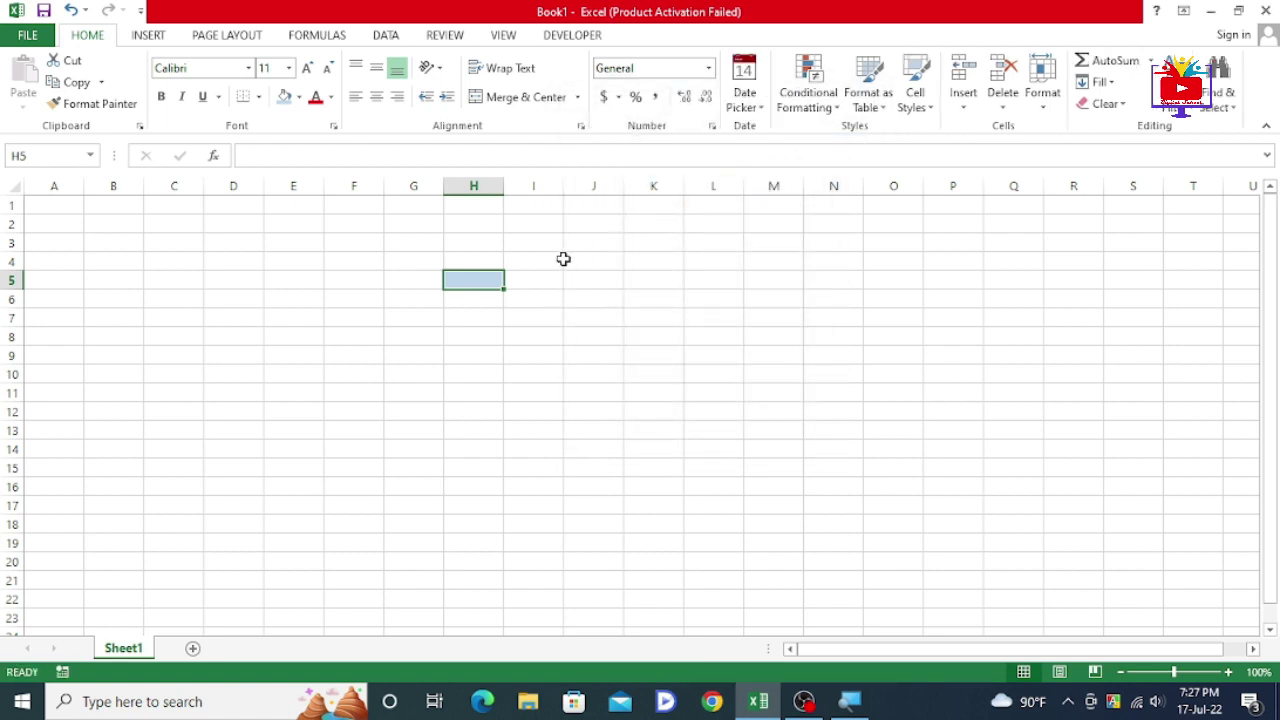
Step: Insert 10 February 2022 into the light-blue cell from the calendar and auto-fit row 5
double_click(475, 281)
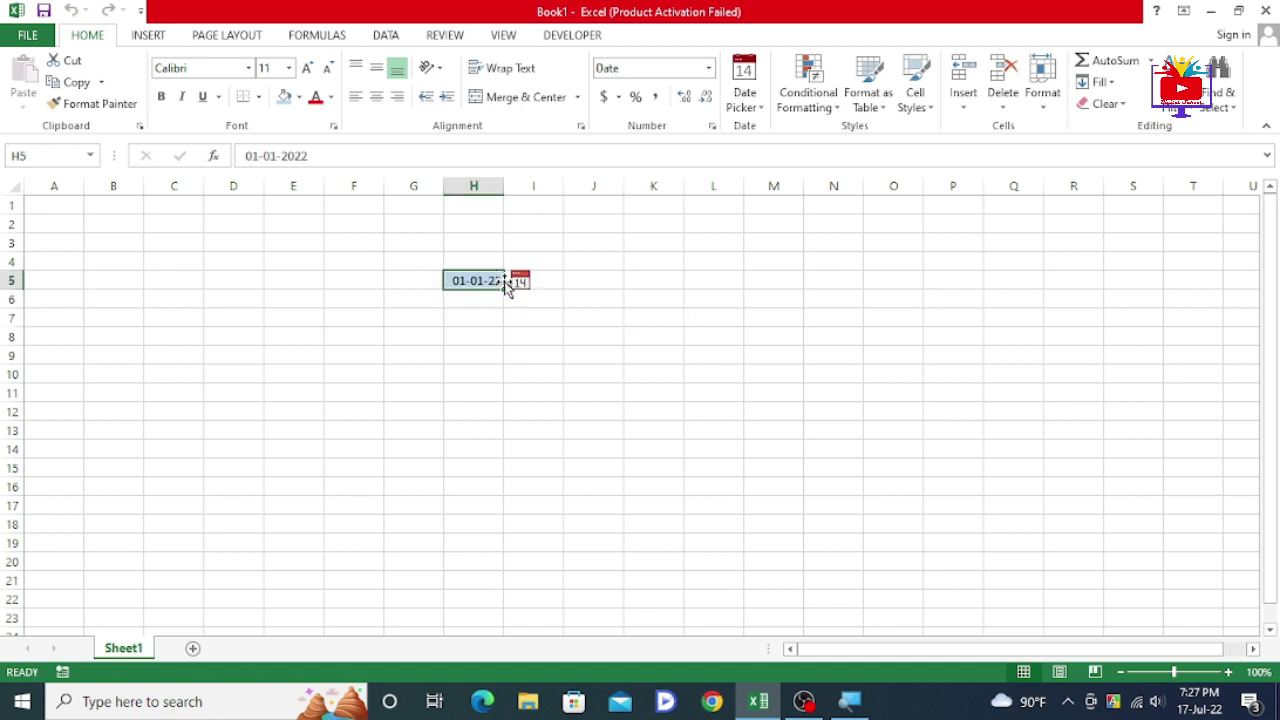
left_click(521, 283)
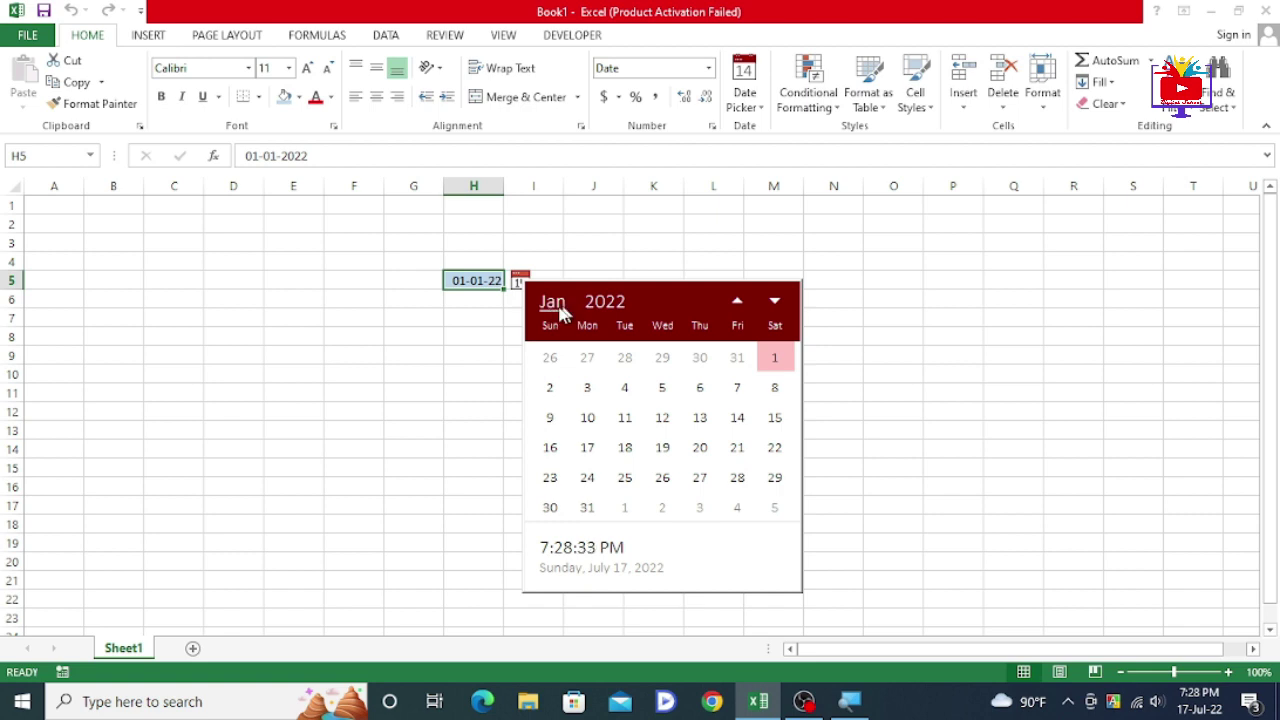
left_click(780, 308)
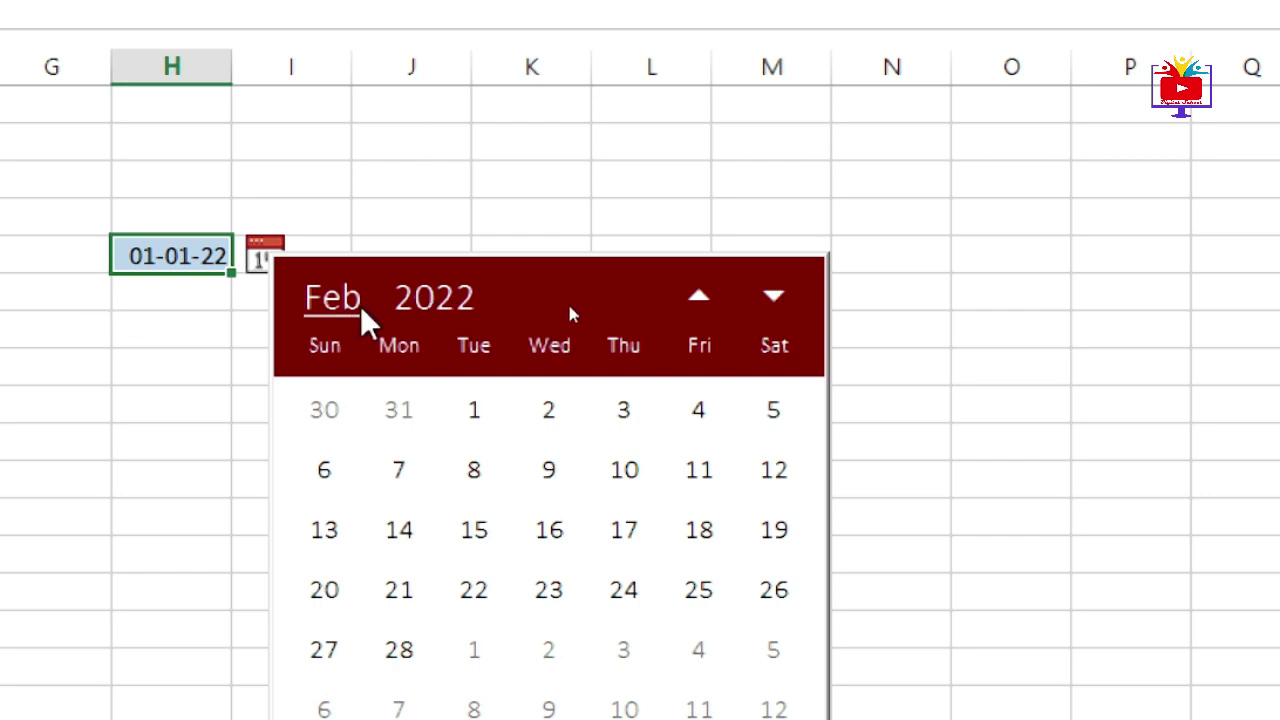
left_click(615, 472)
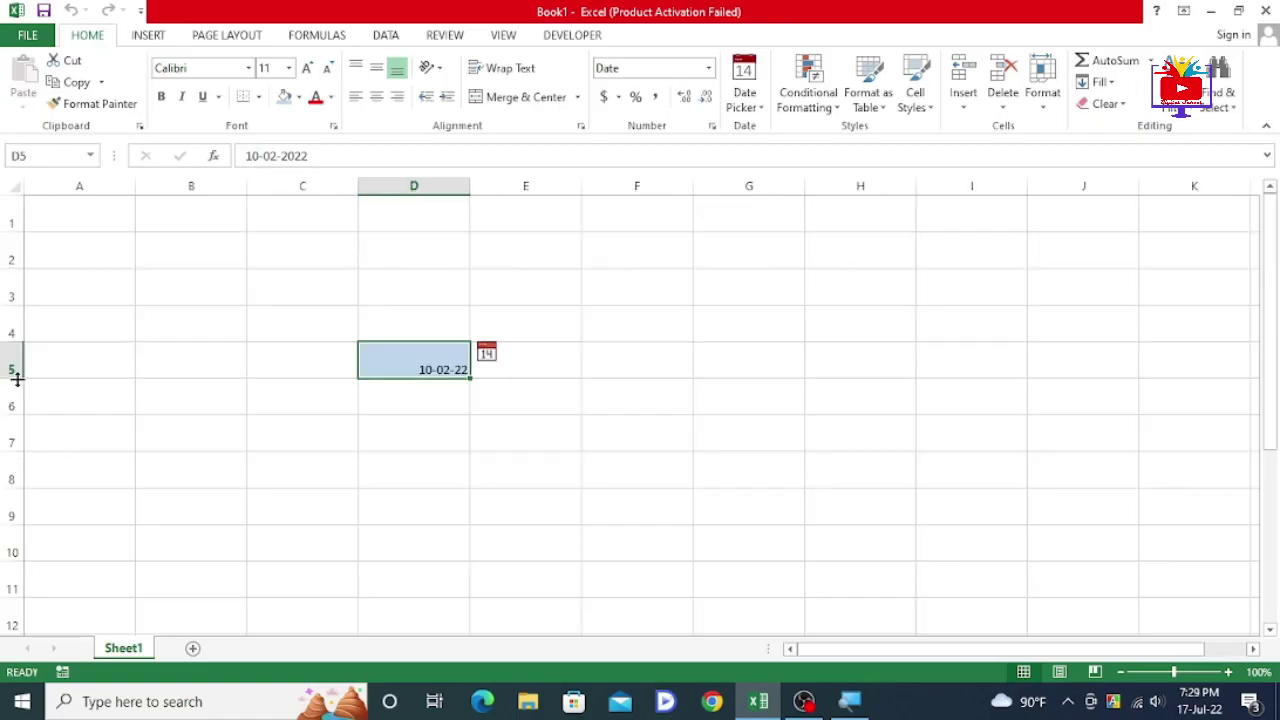
double_click(14, 377)
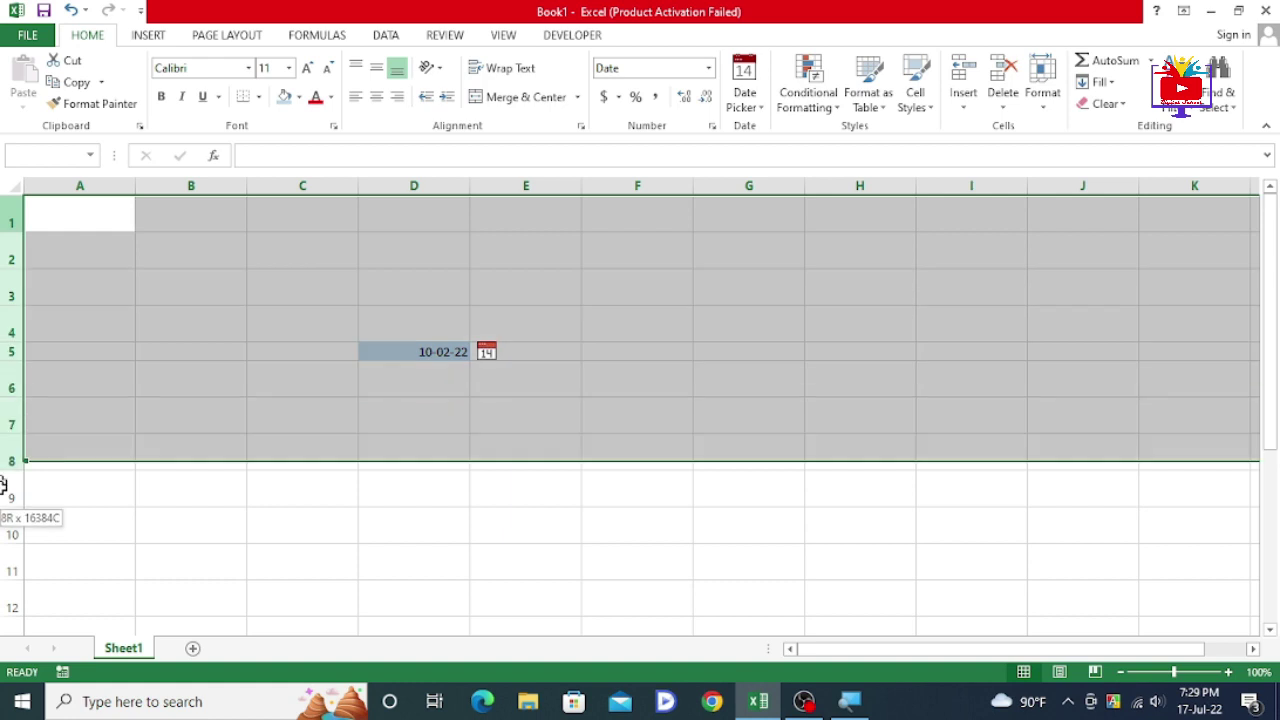
Step: Set rows 1–12 to font size 18, then open the date-picker calendar for D5
left_click_drag(12, 222, 12, 607)
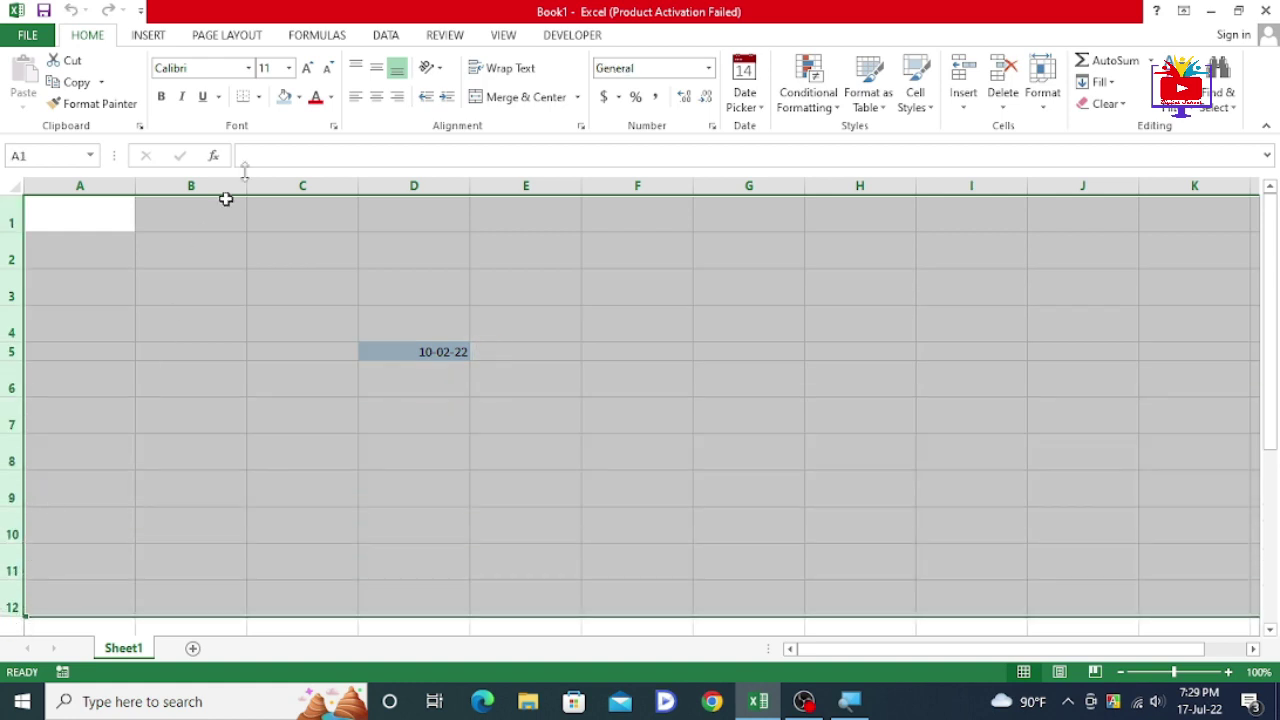
left_click(308, 68)
left_click(400, 358)
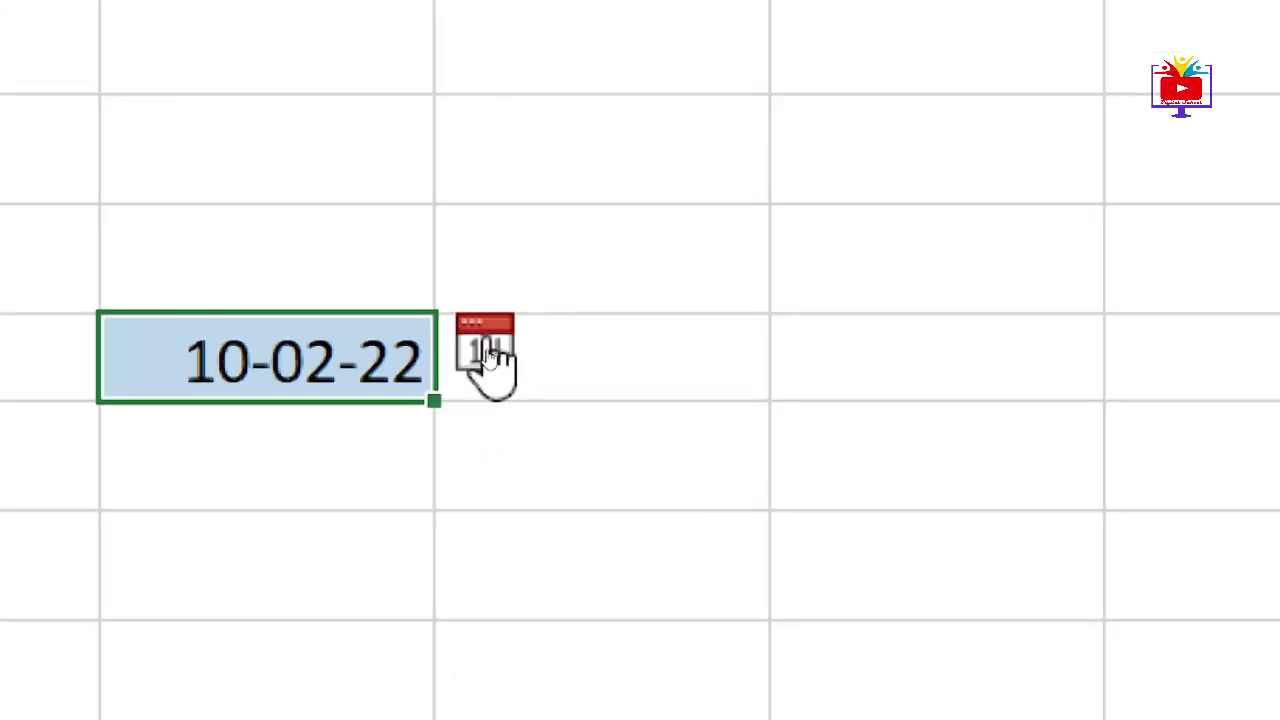
left_click(488, 356)
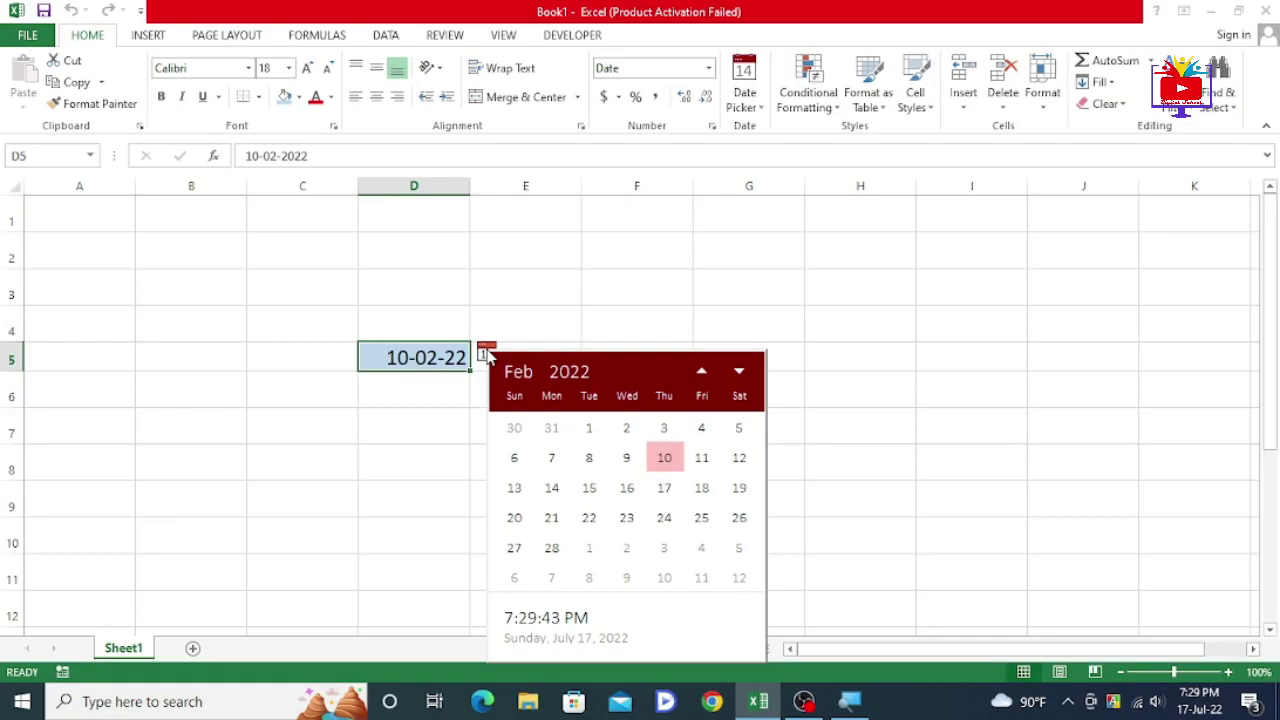
Step: Switch the calendar to the year 2018, after stepping back six months along the way
left_click(574, 378)
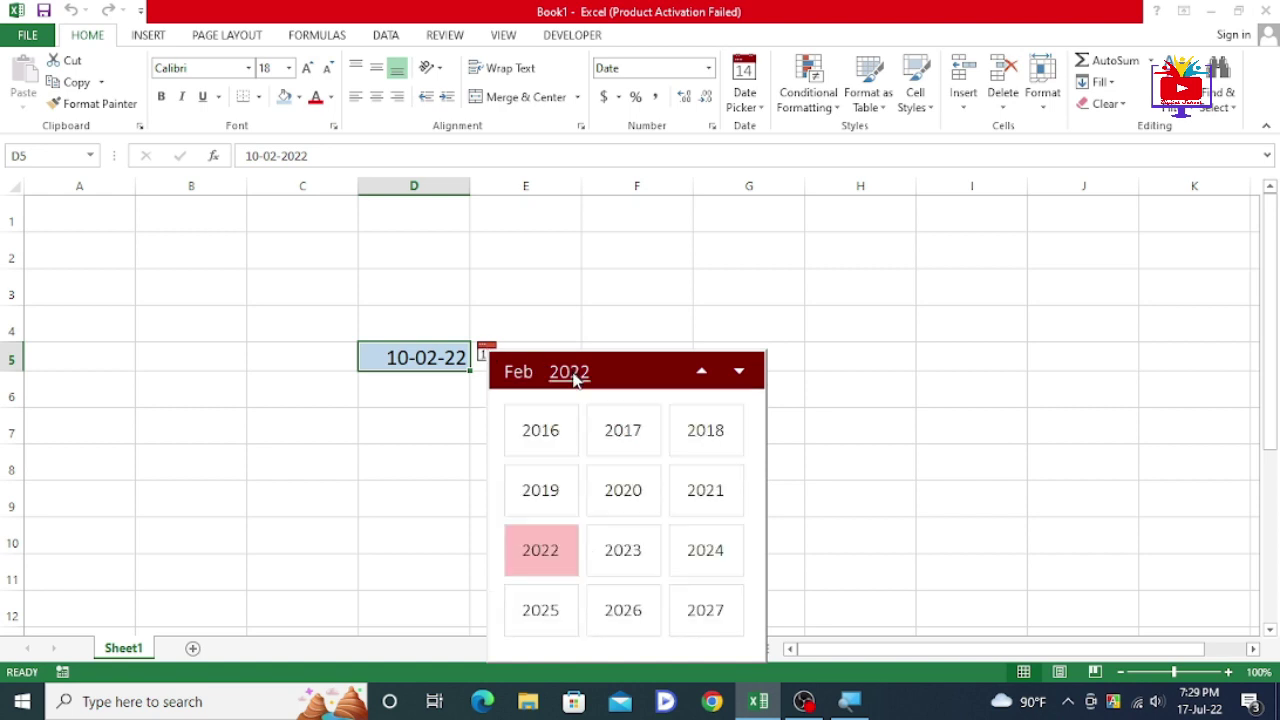
left_click(697, 443)
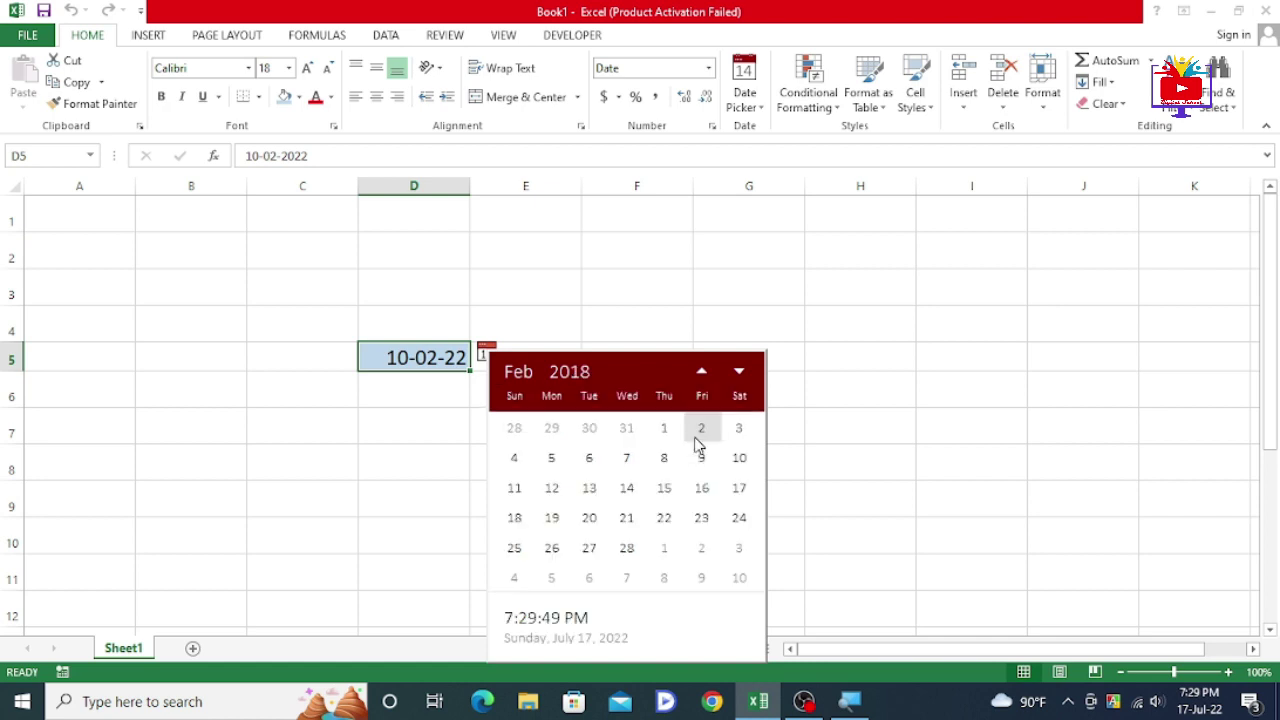
left_click(702, 371)
left_click(702, 371)
left_click(702, 371)
left_click(702, 371)
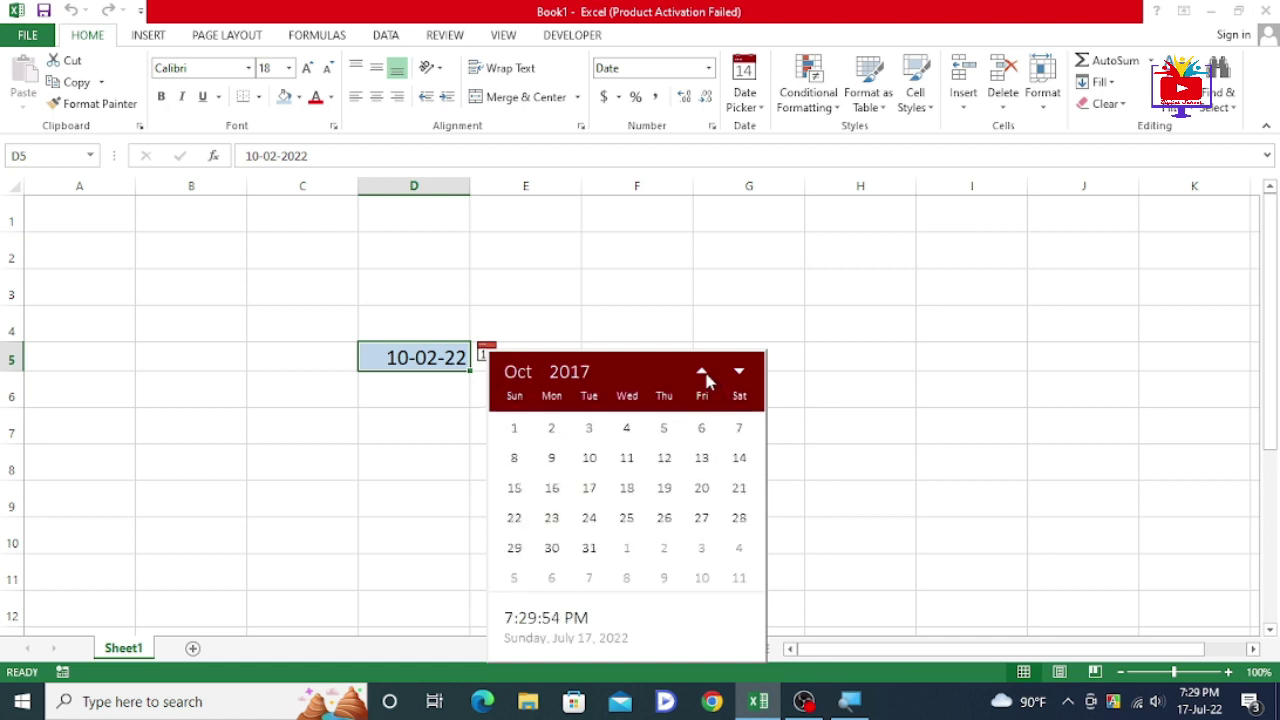
left_click(702, 371)
left_click(702, 371)
left_click(702, 371)
left_click(702, 371)
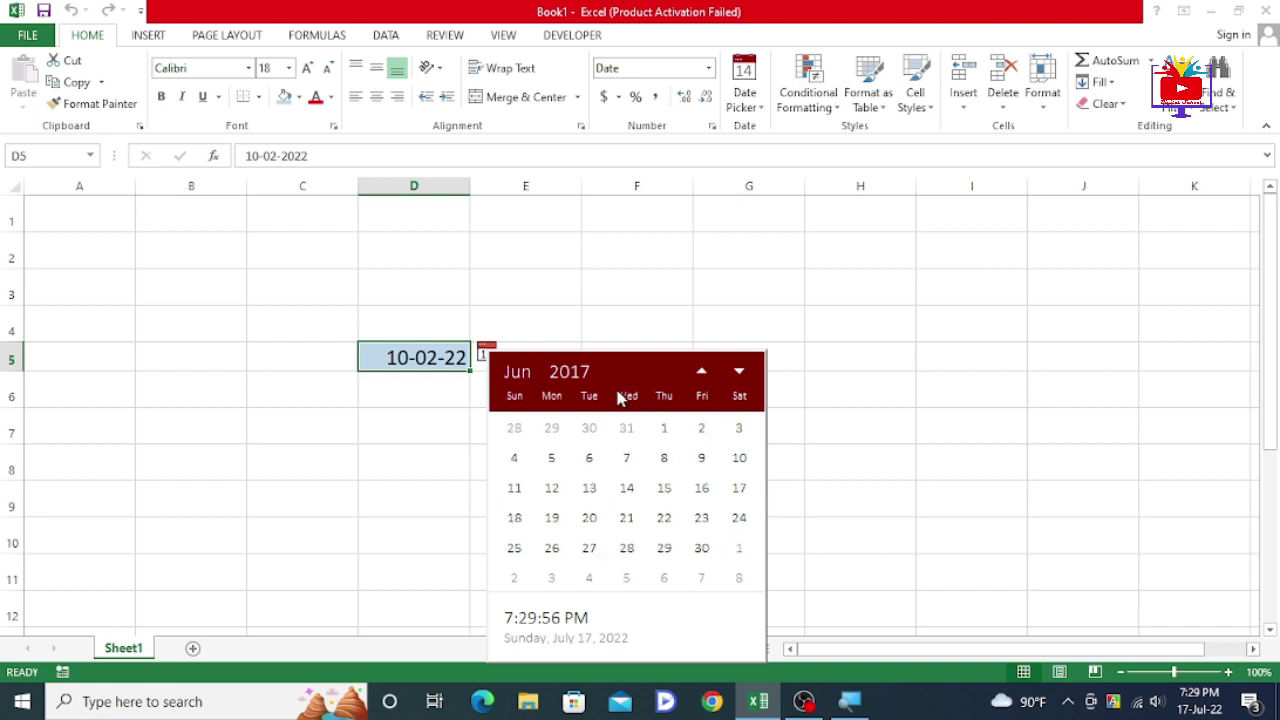
left_click(569, 375)
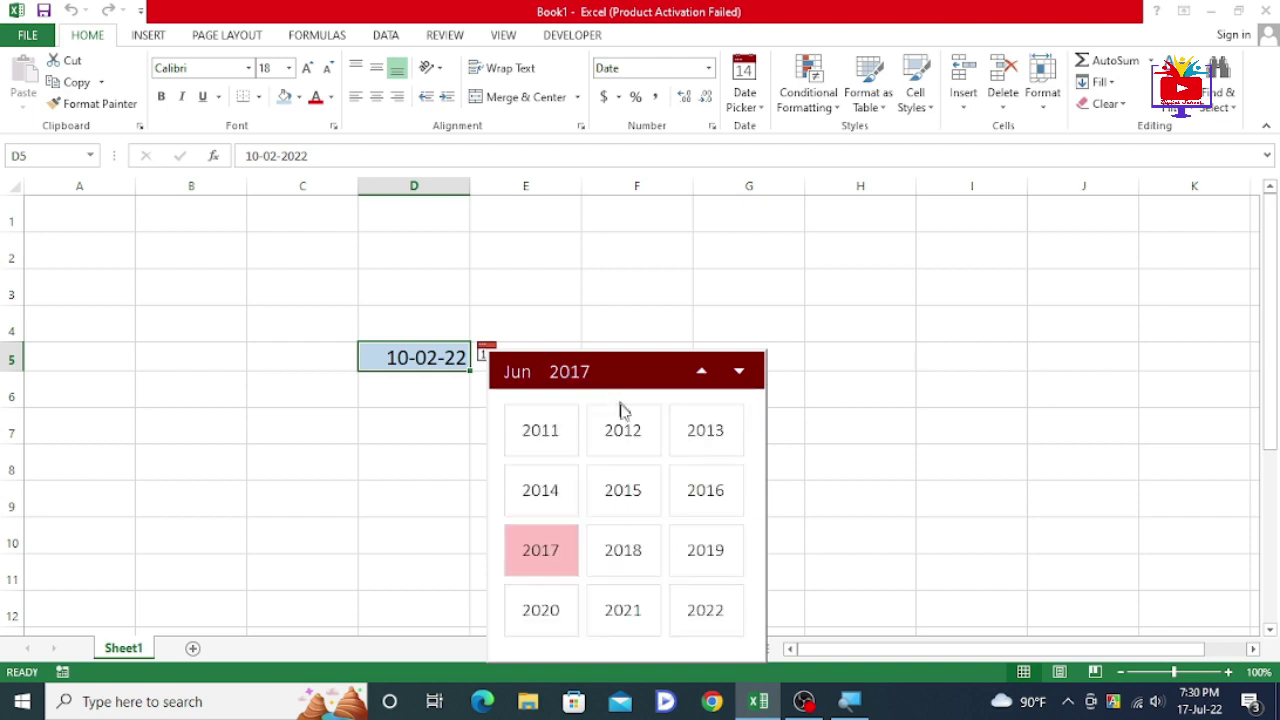
left_click(638, 567)
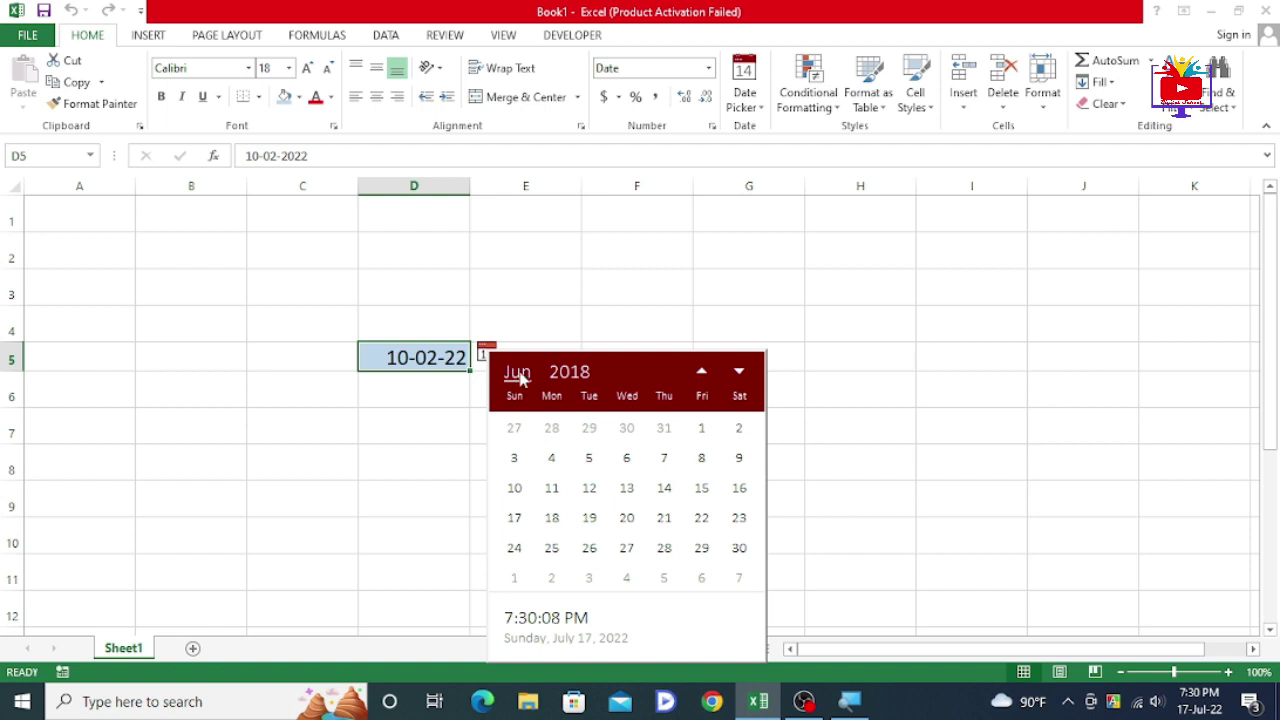
Step: Choose January and pick the 23rd, making D5 read 23-01-2018
left_click(517, 373)
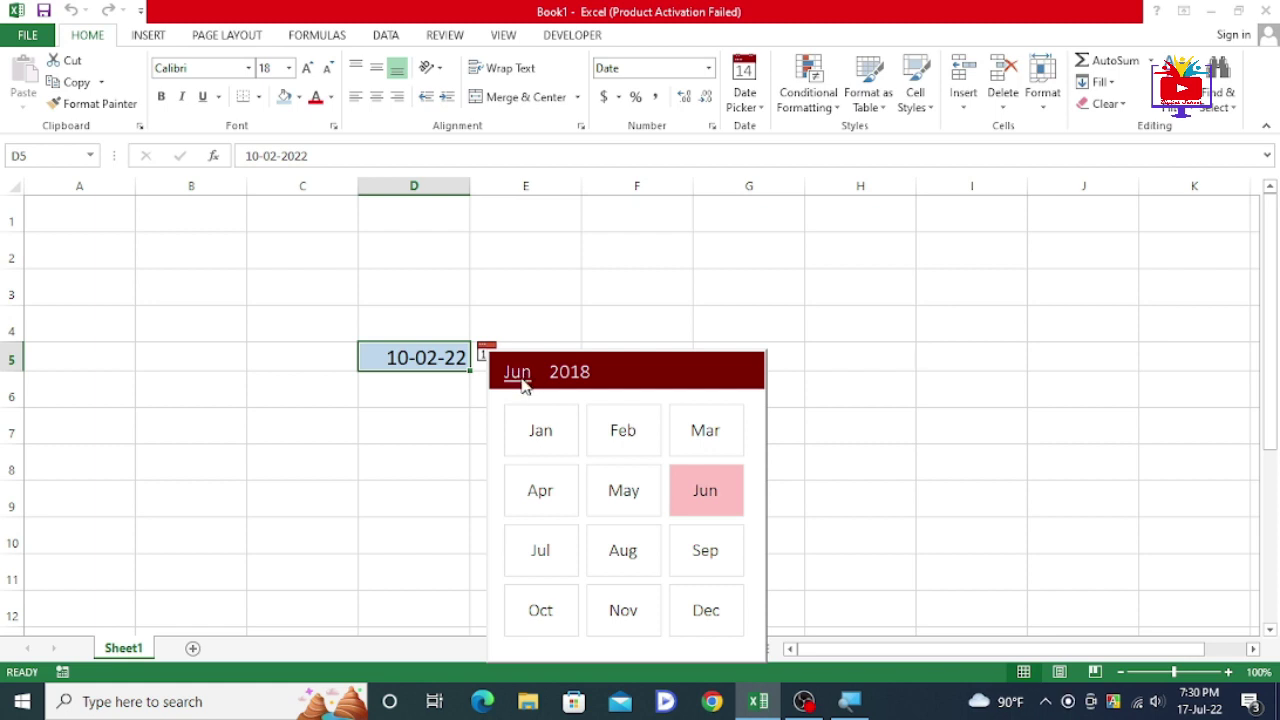
left_click(521, 380)
left_click(521, 380)
left_click(545, 440)
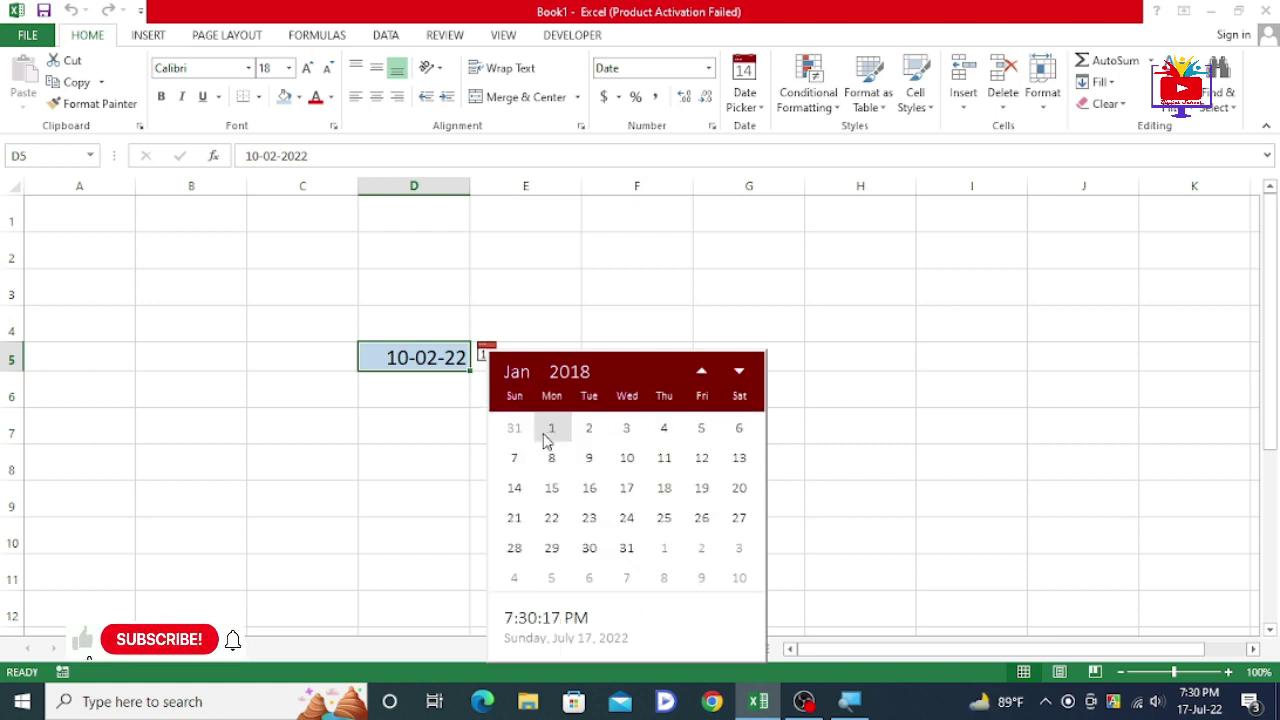
left_click(590, 520)
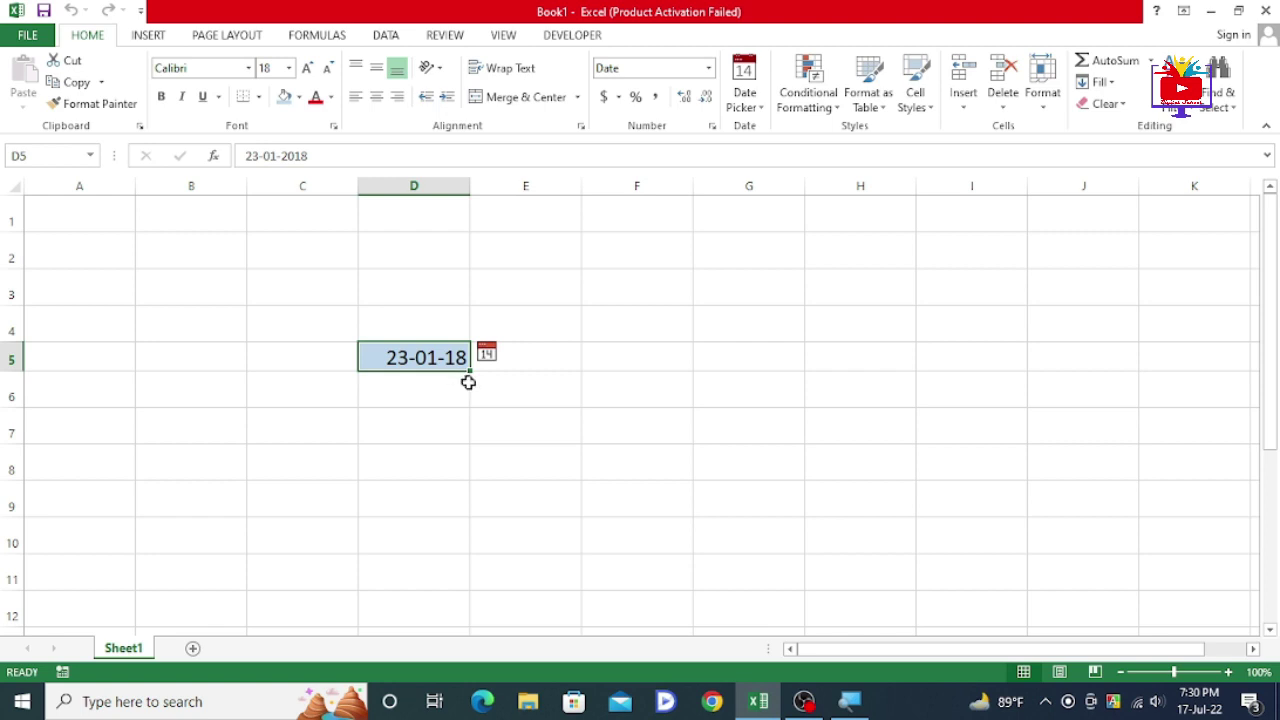
double_click(403, 364)
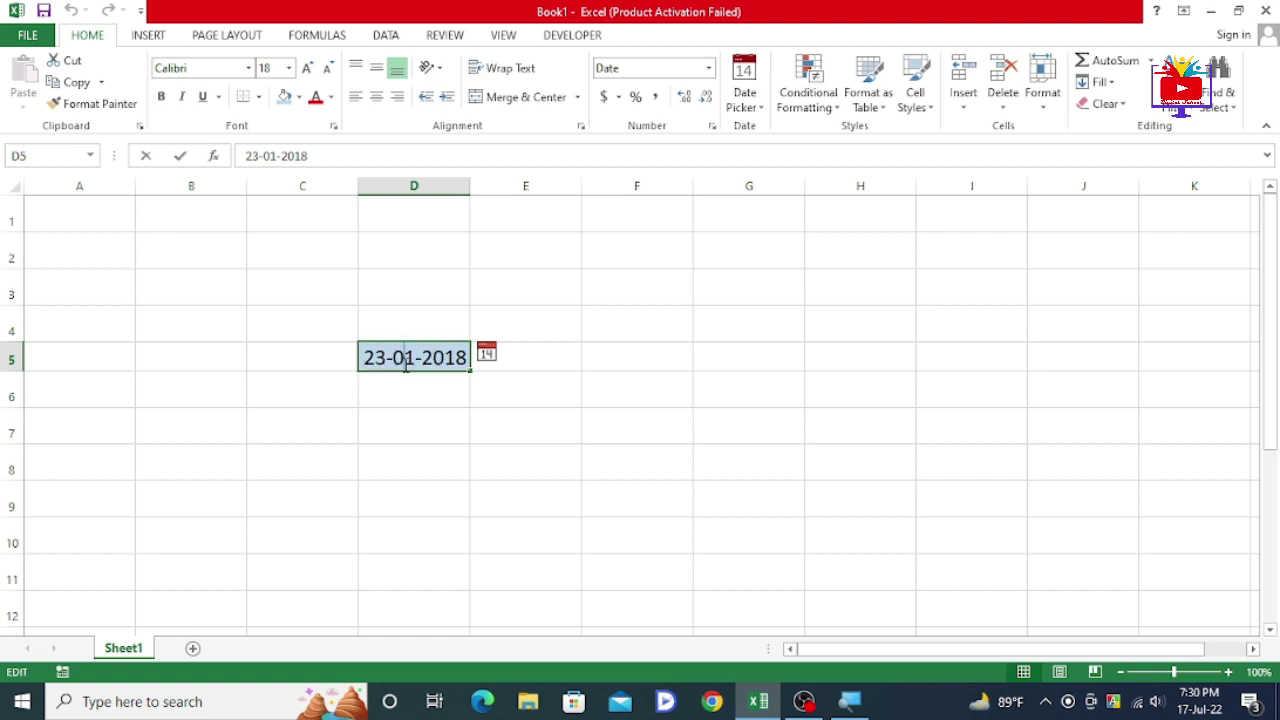
left_click_drag(359, 360, 359, 358)
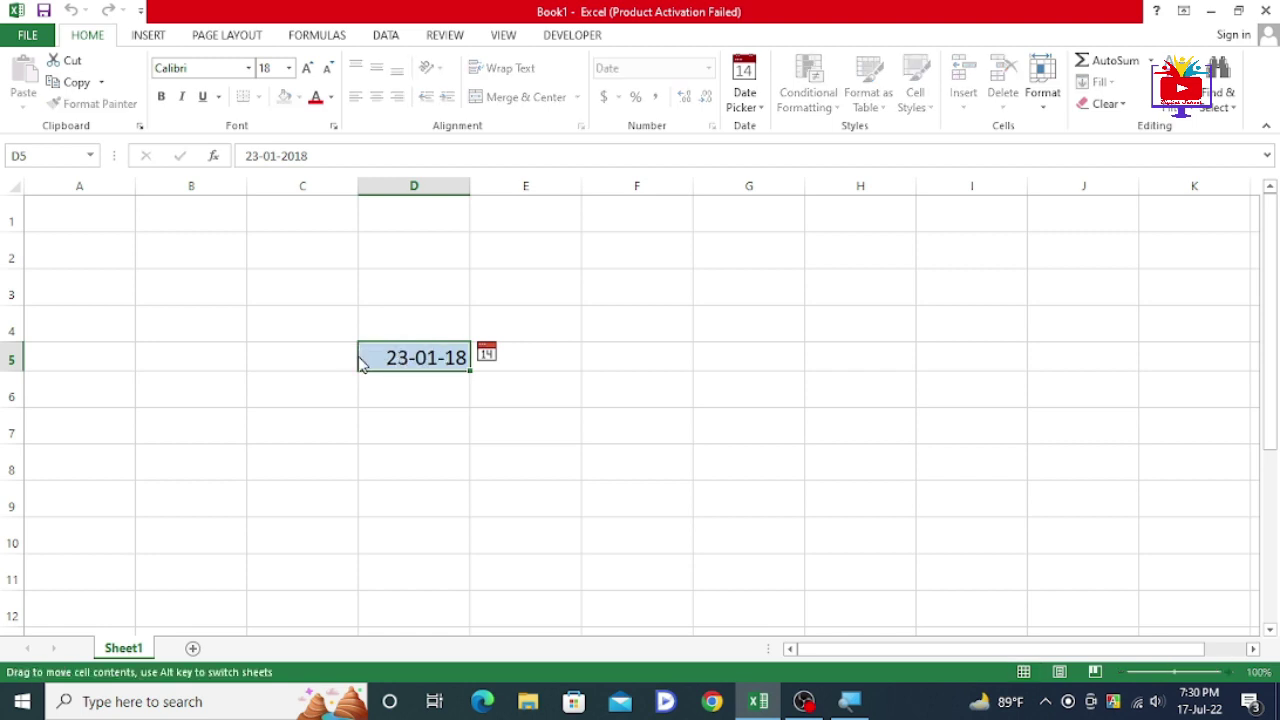
double_click(412, 358)
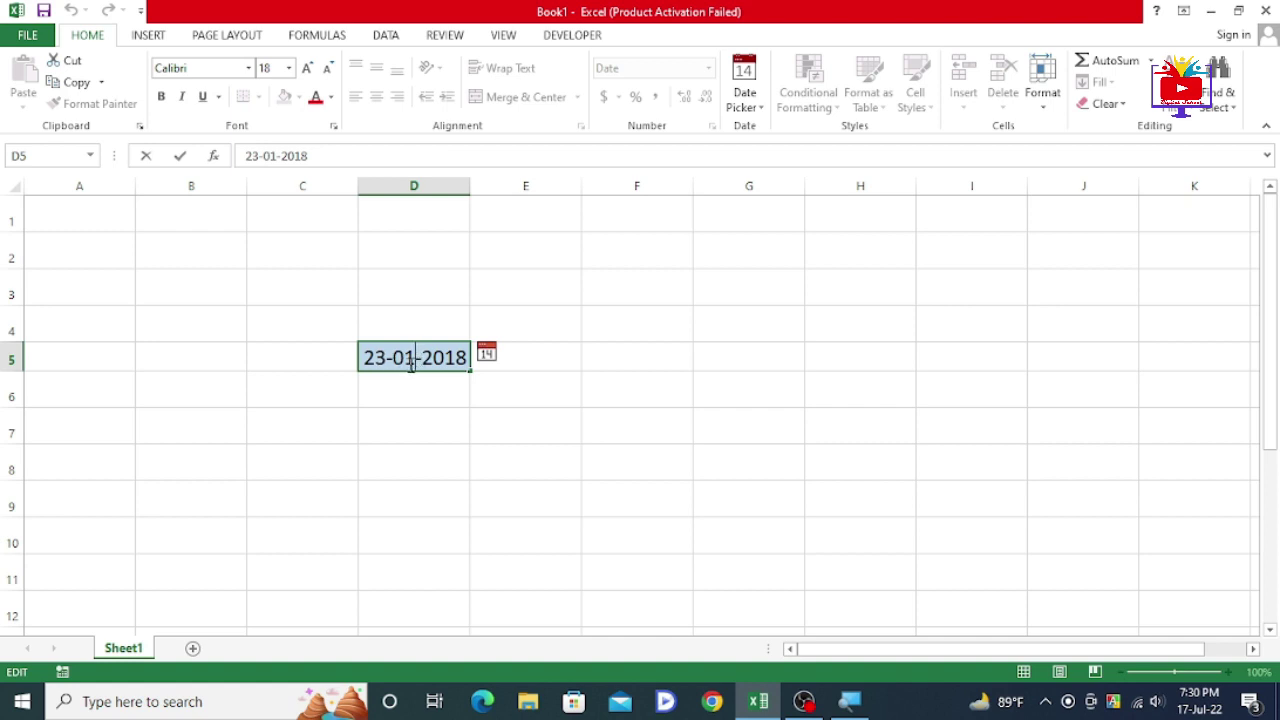
left_click(423, 360)
left_click_drag(424, 357, 467, 358)
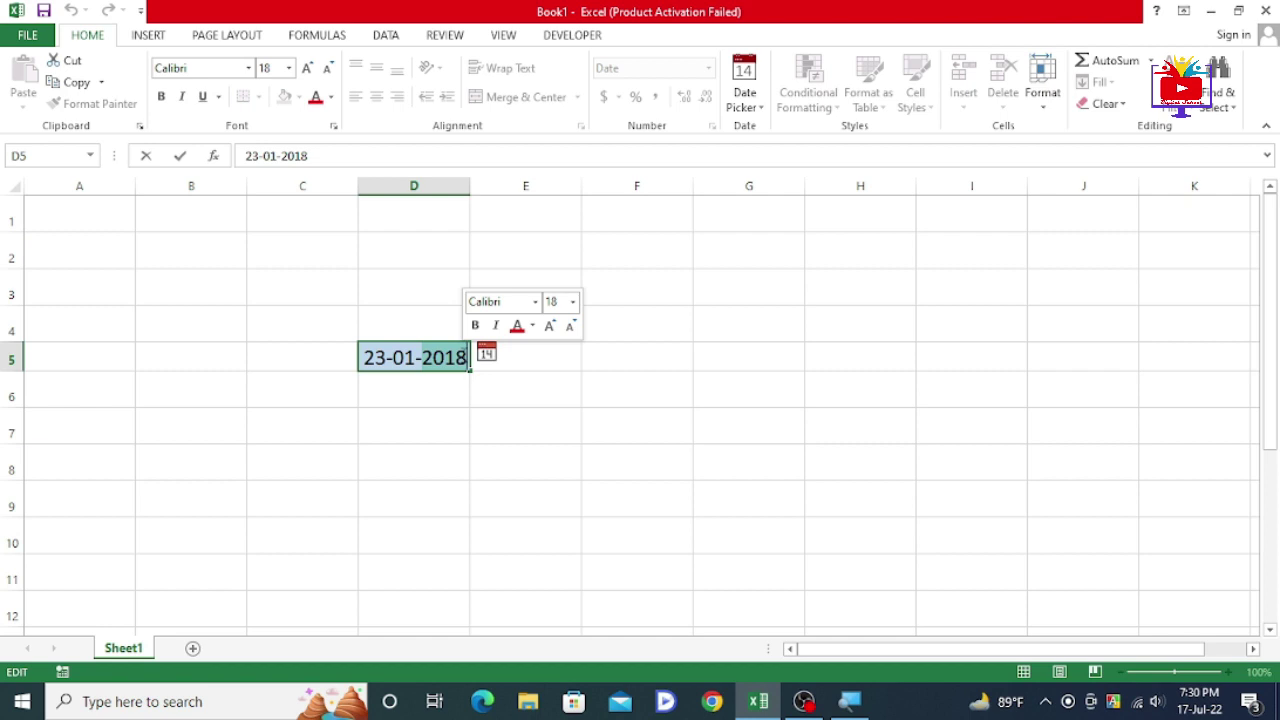
left_click(503, 380)
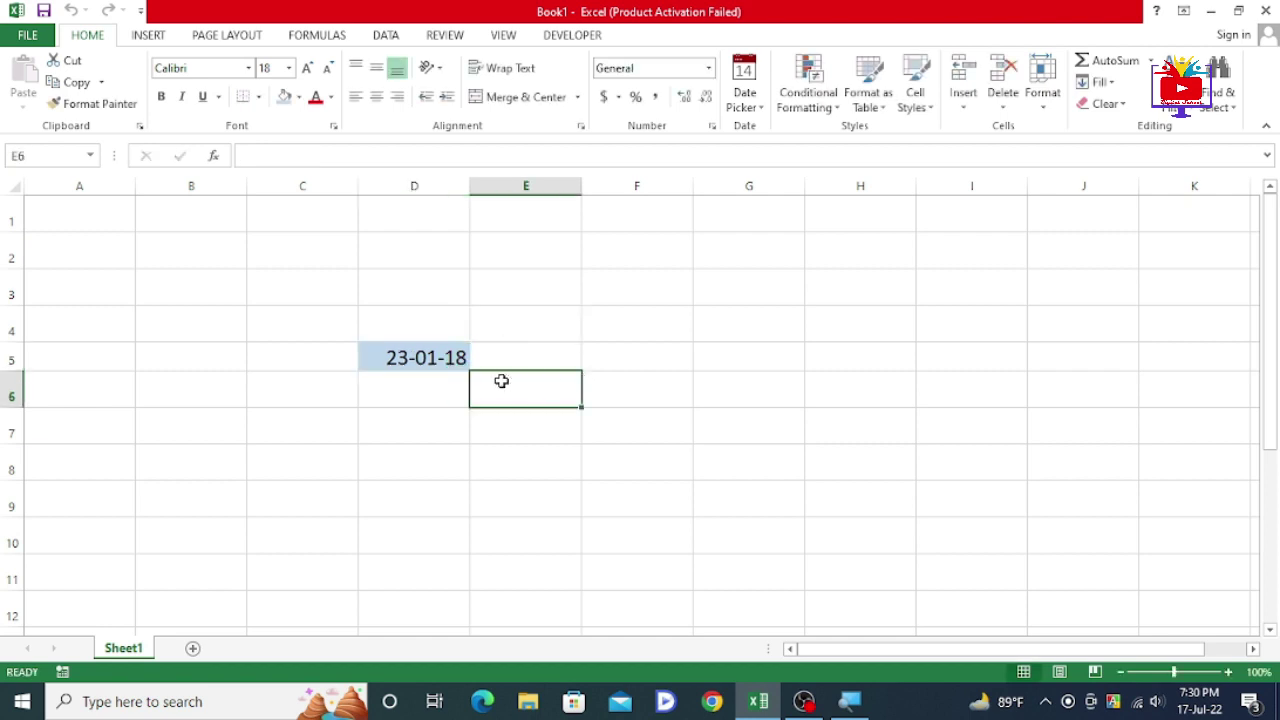
left_click(455, 362)
Step: Pick 17 July 2022 for D5 from its calendar's year and month lists
left_click(486, 355)
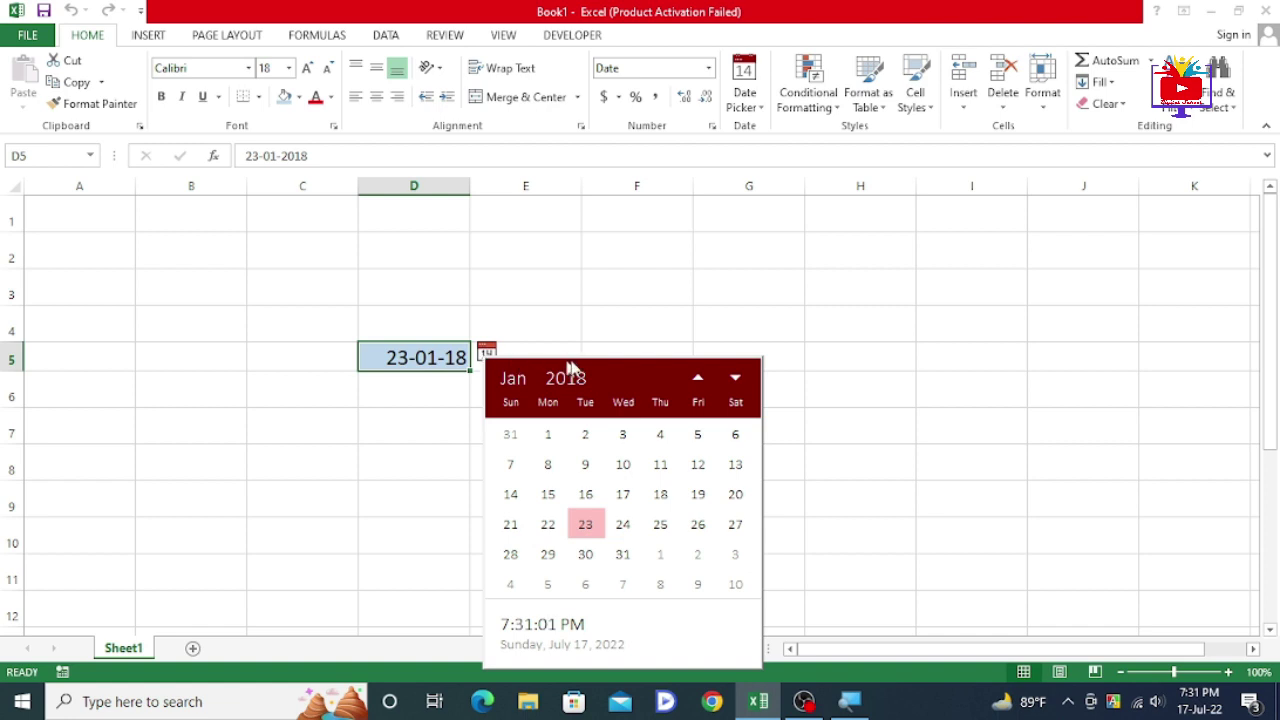
left_click(572, 390)
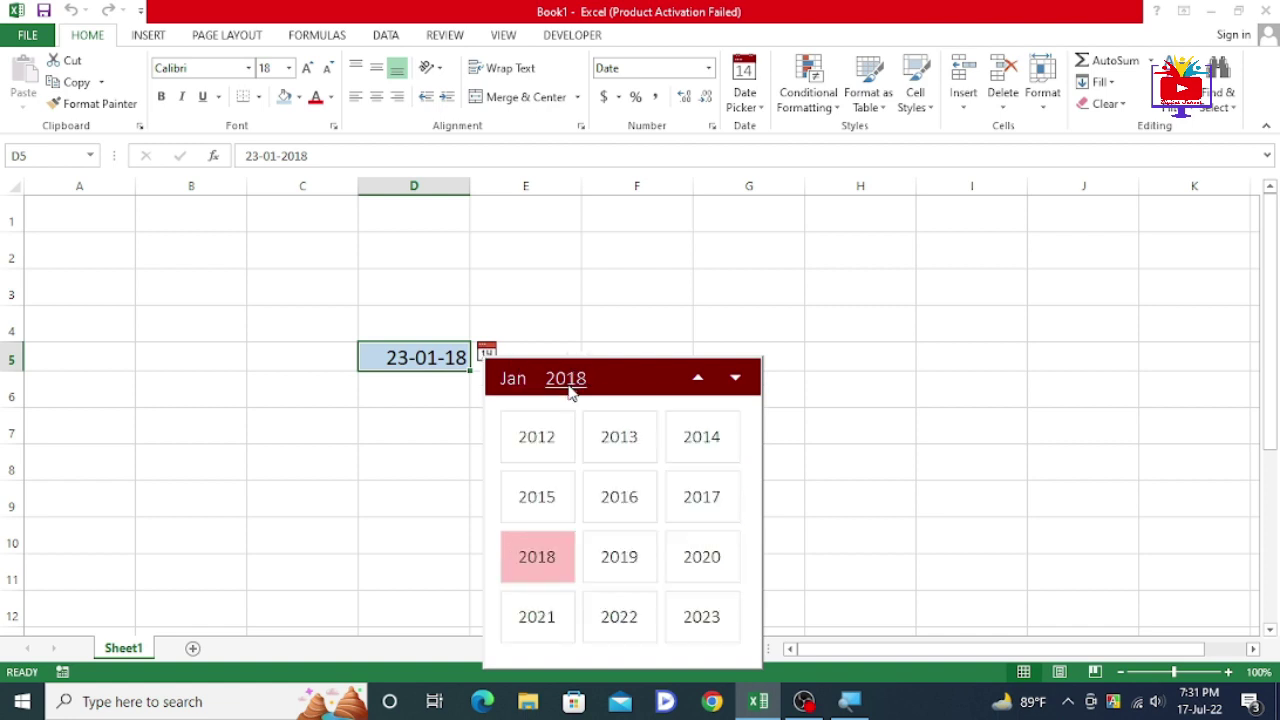
left_click(632, 626)
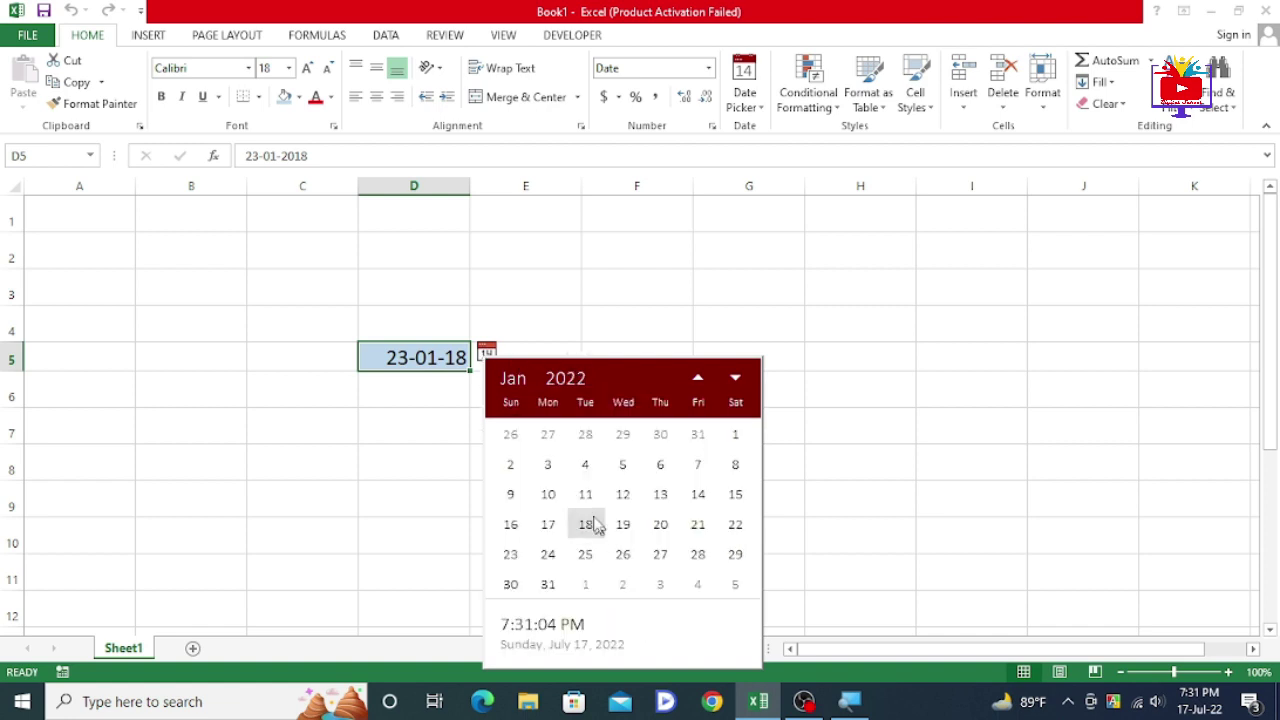
left_click(513, 380)
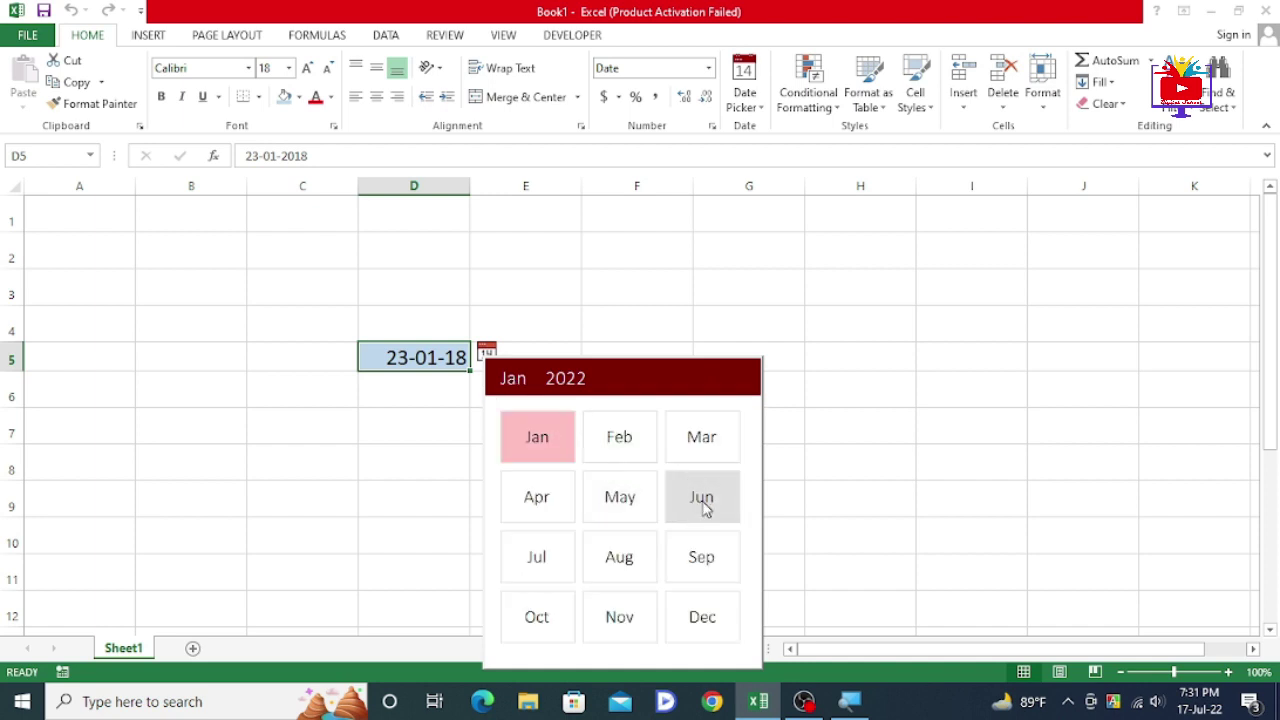
left_click(550, 560)
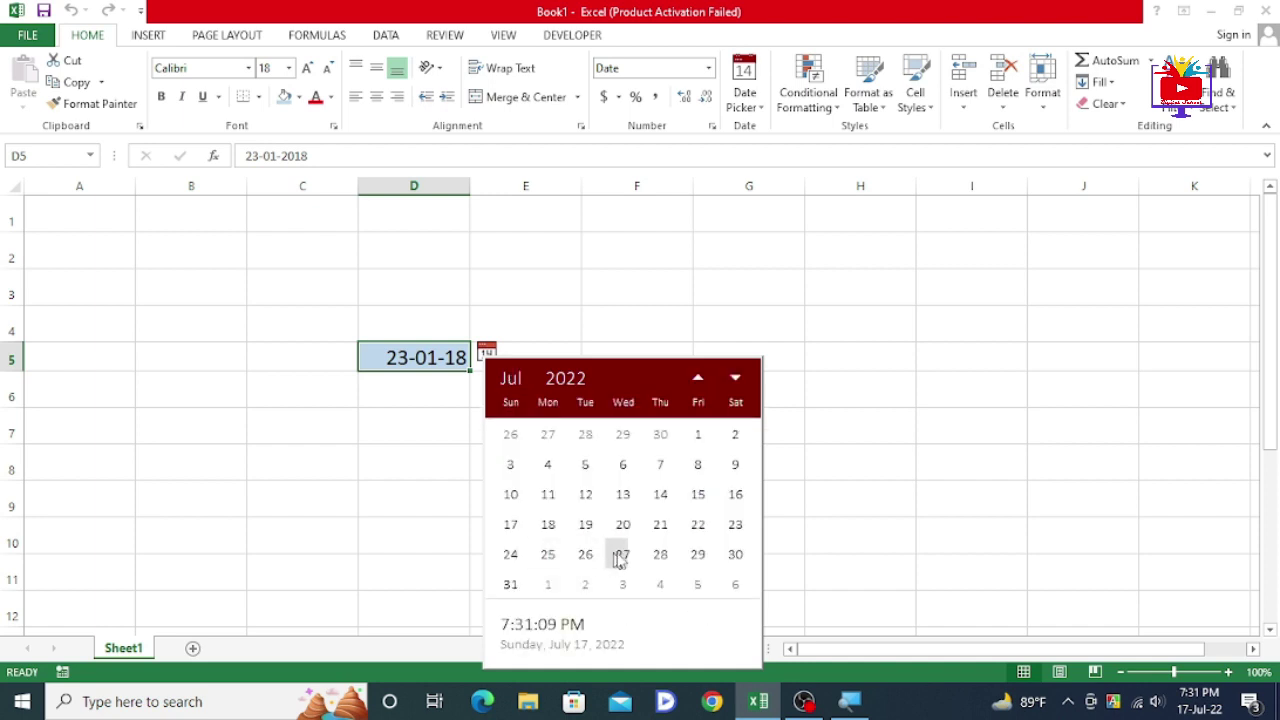
left_click(510, 526)
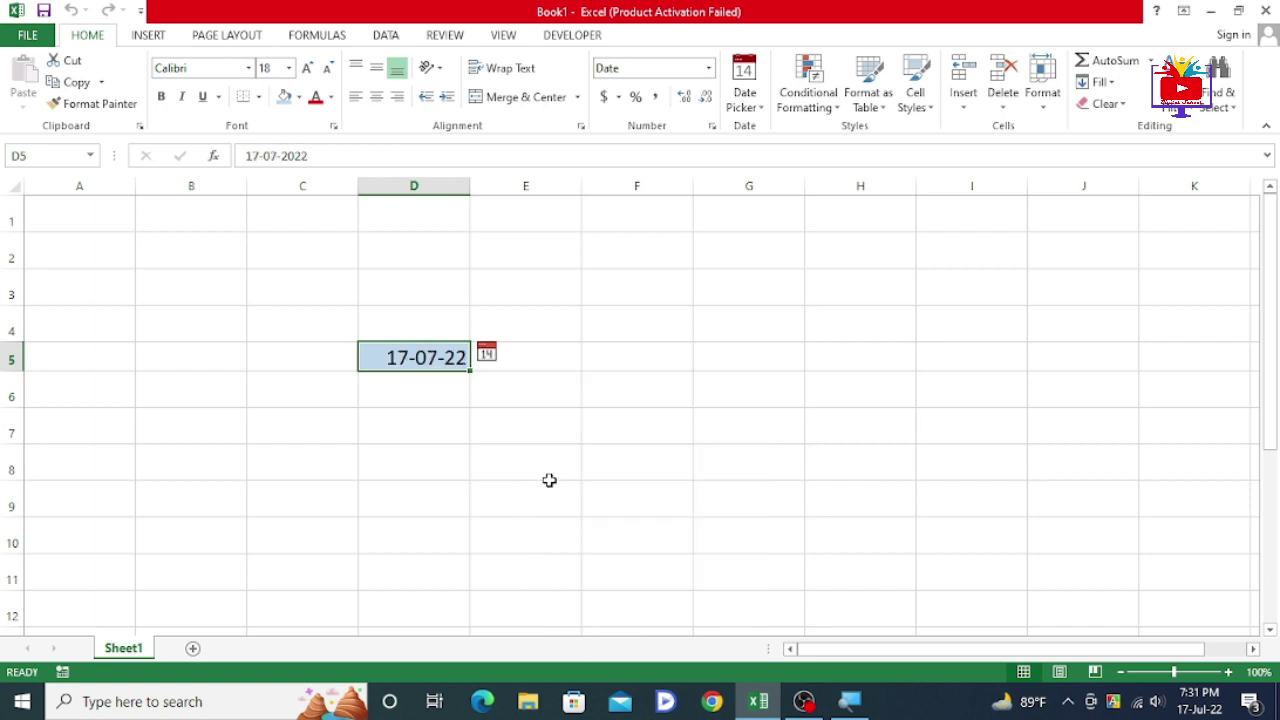
Step: Select E8, then F7, and zoom the sheet out to 80%
left_click(527, 459)
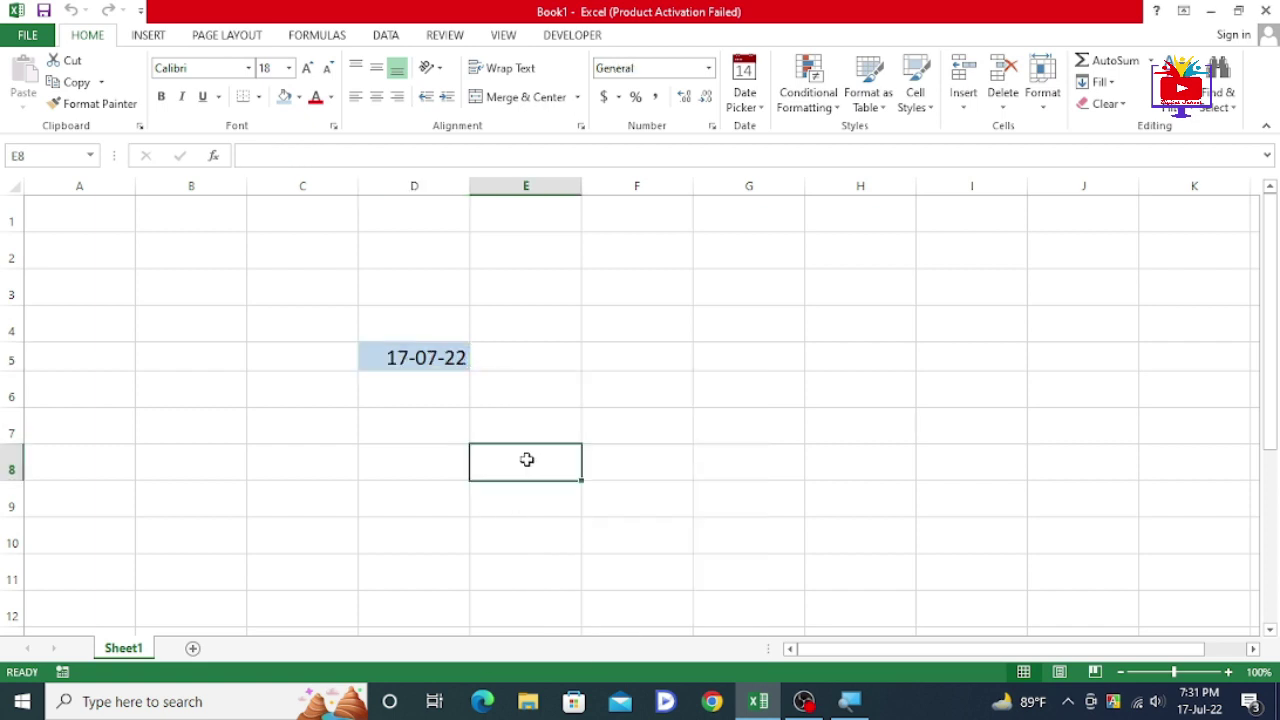
scroll(527, 459, "down", 2)
scroll(527, 459, "up", 2)
left_click(617, 417)
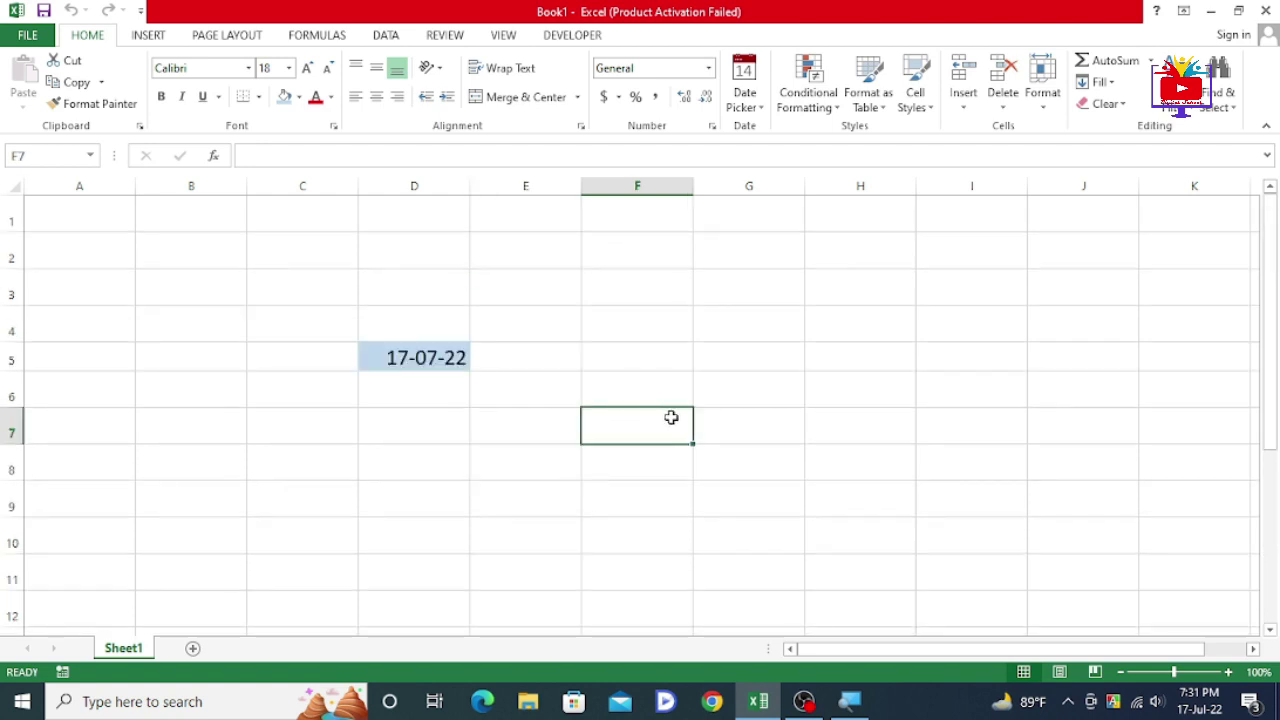
left_click(1121, 672)
left_click(1121, 672)
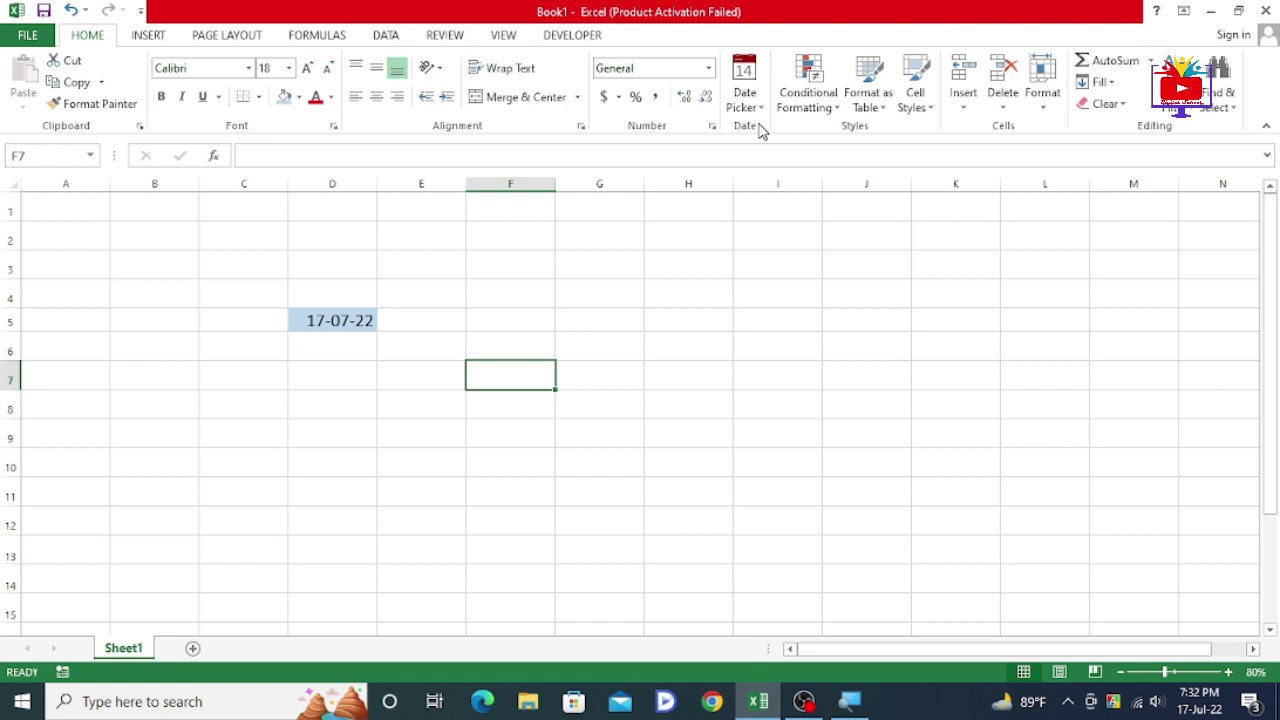
Step: Quit Excel discarding the Book1 date entry, then relaunch it to a blank workbook
left_click(1267, 8)
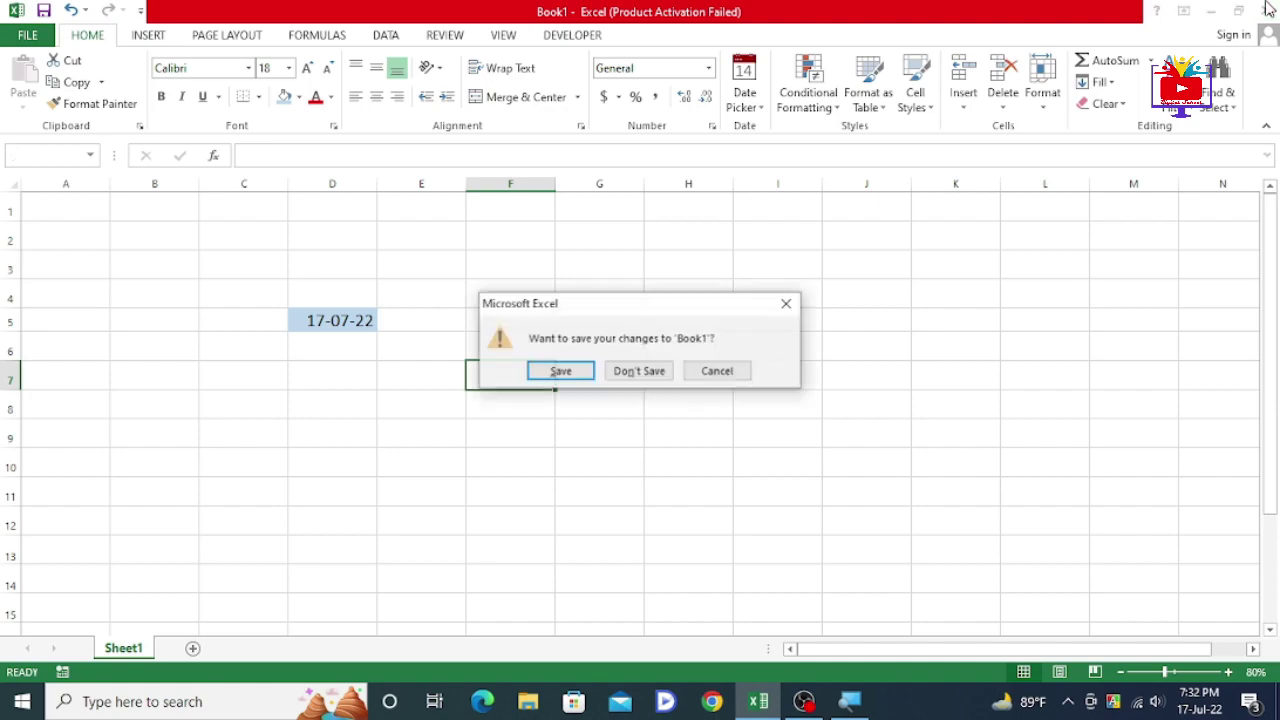
left_click(651, 371)
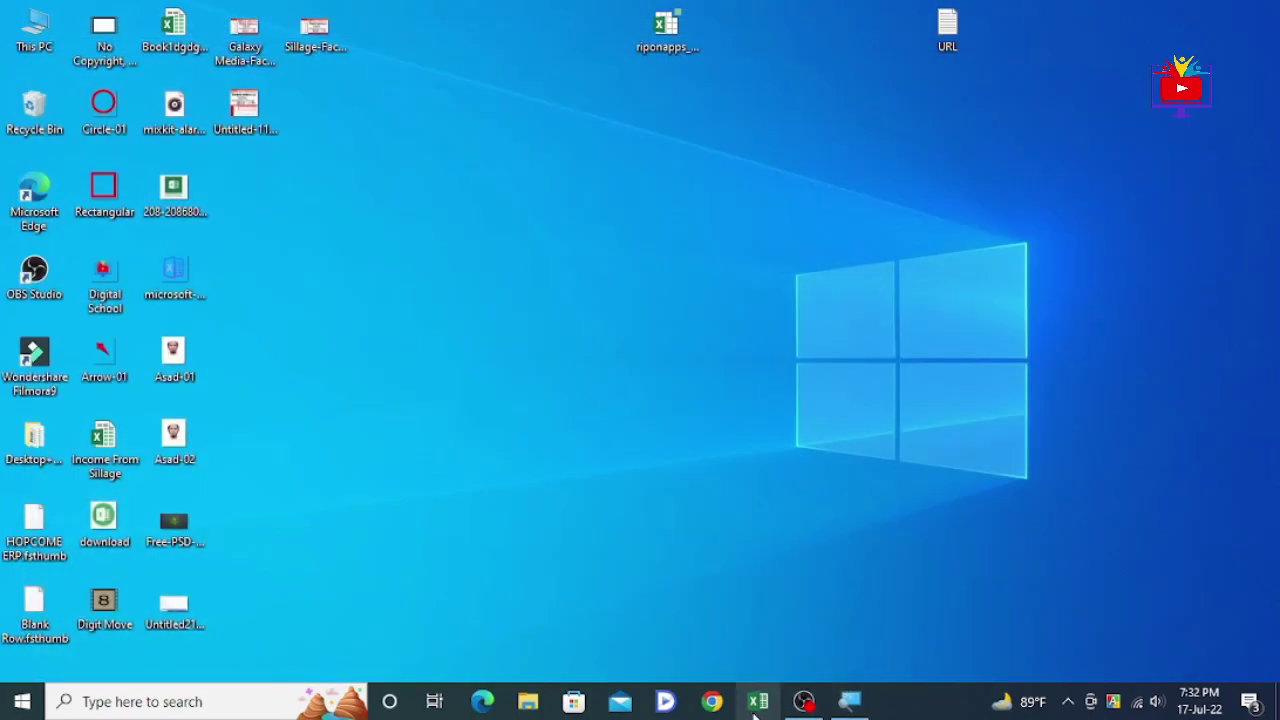
left_click(757, 704)
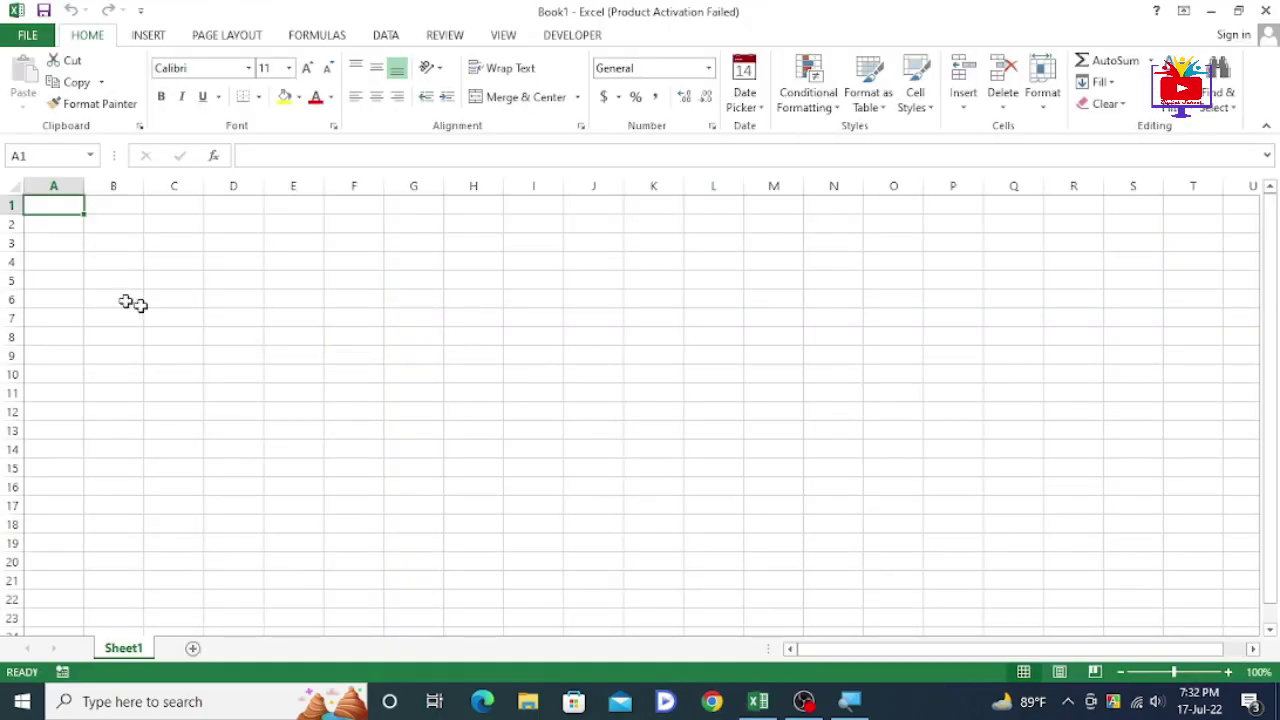
Step: Give cell H5 a yellow fill and zoom the sheet in to 110%
left_click(463, 276)
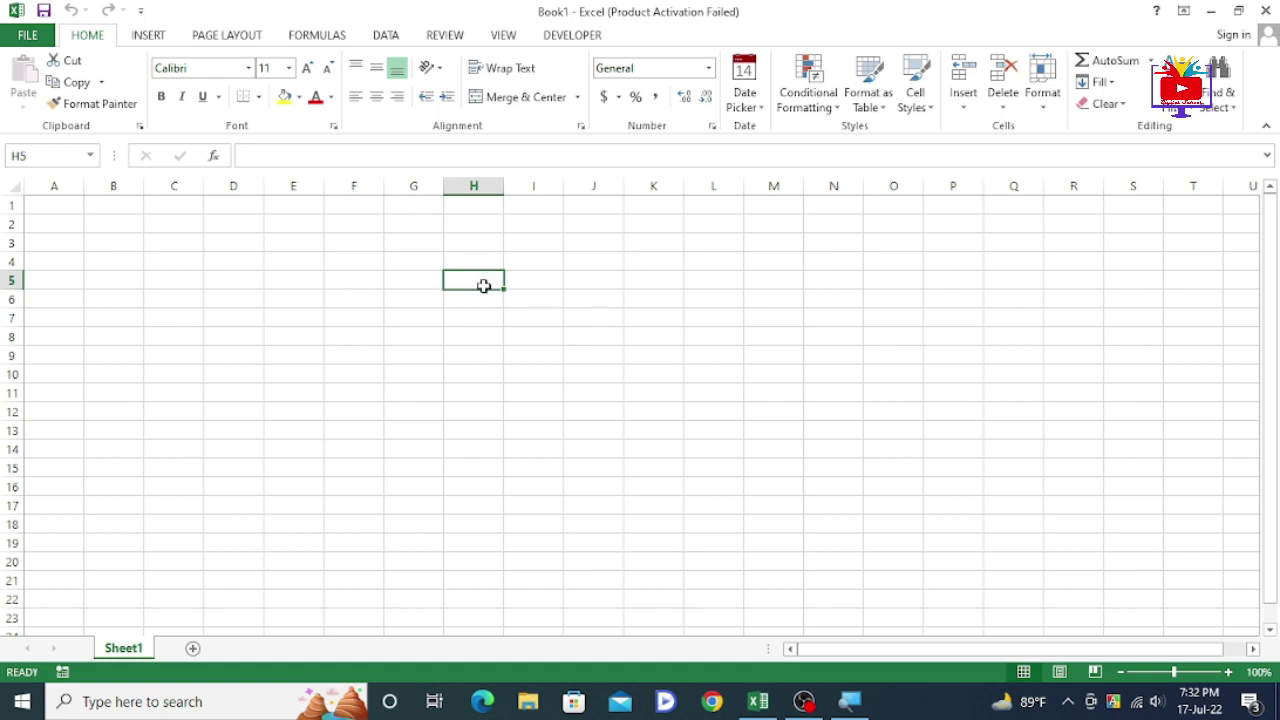
left_click(537, 278)
left_click(491, 278)
left_click(28, 35)
left_click(31, 37)
left_click(299, 97)
left_click(325, 245)
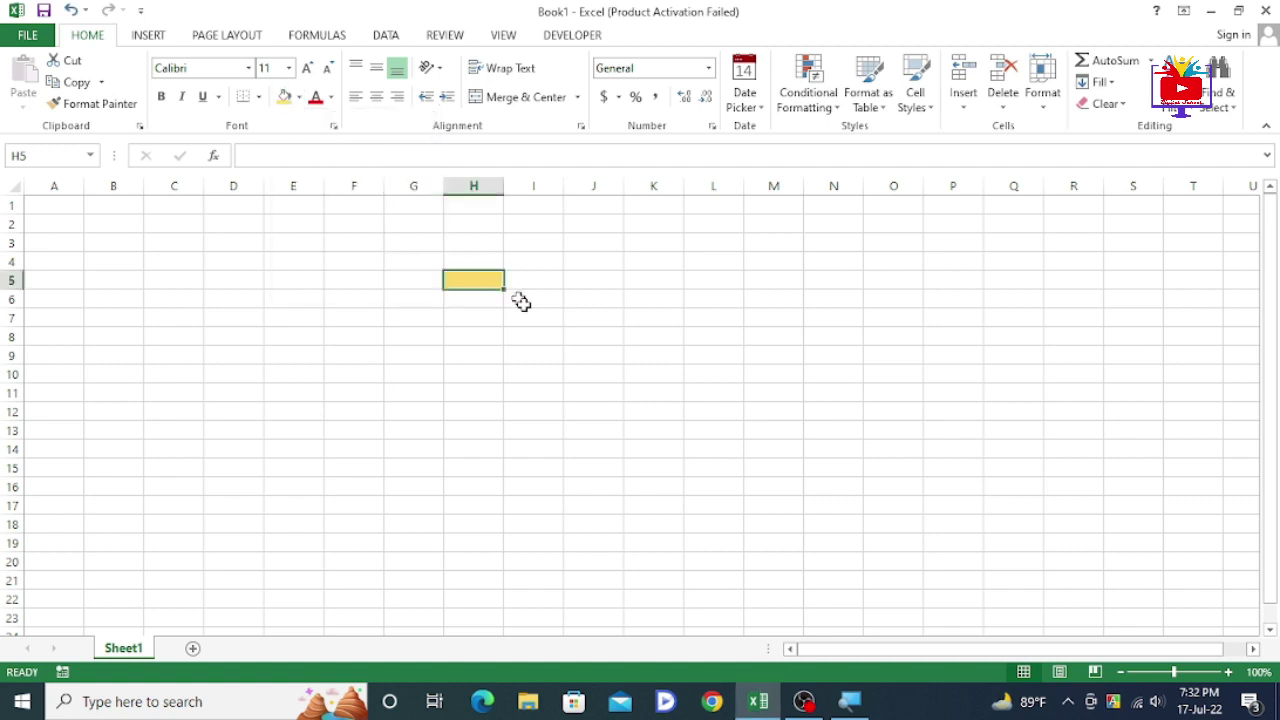
left_click(598, 375)
left_click(481, 274)
left_click(1228, 672)
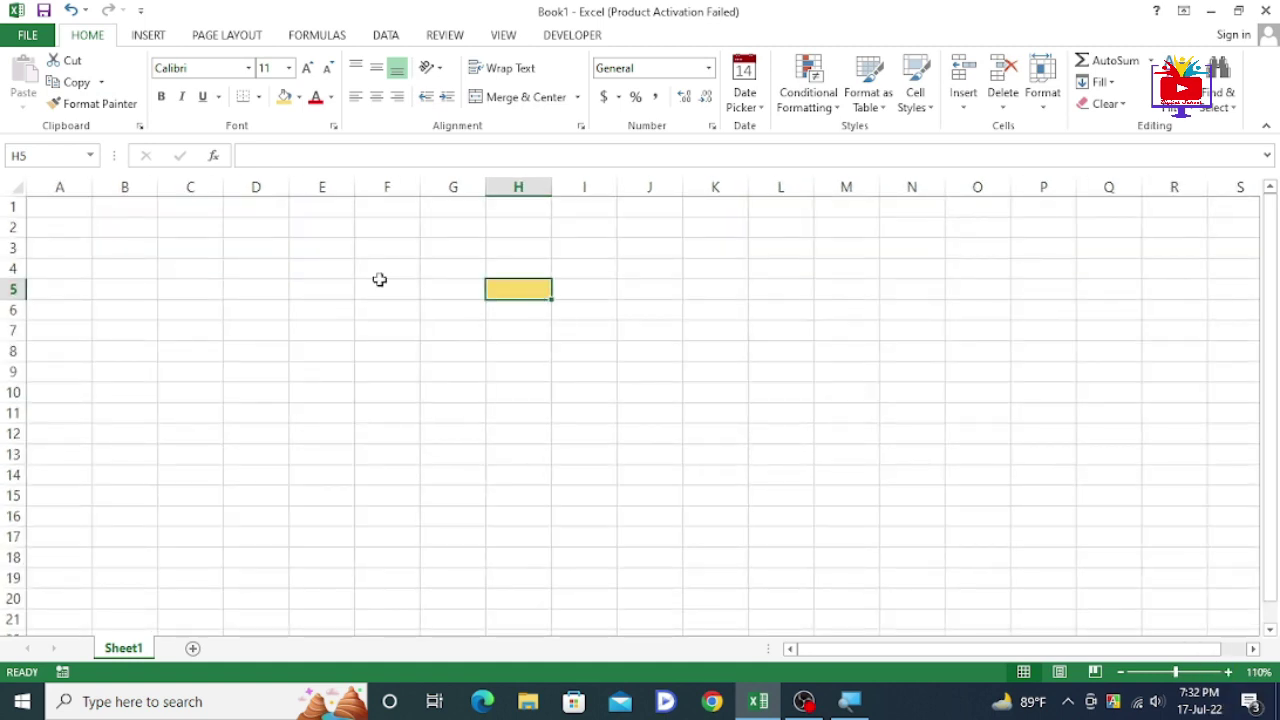
Step: Open the Add-Ins dialog from File > Options > Add-Ins, managing Excel Add-ins
left_click(30, 37)
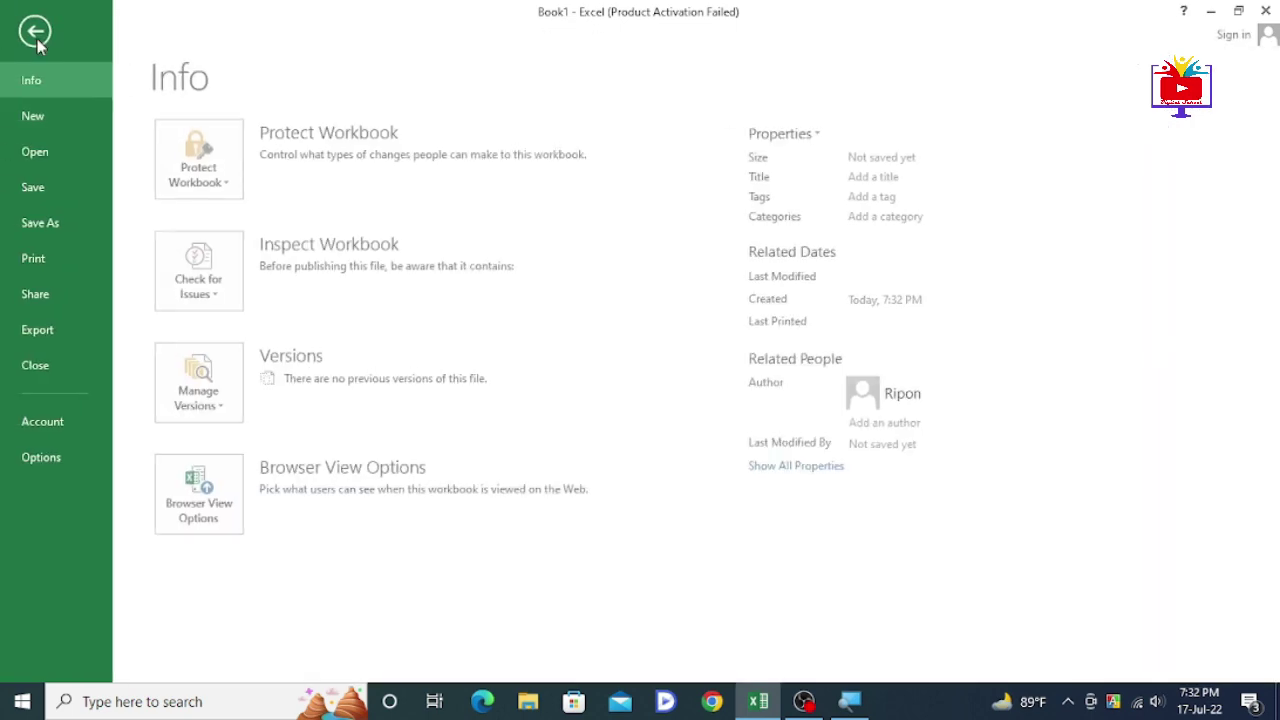
key("Escape")
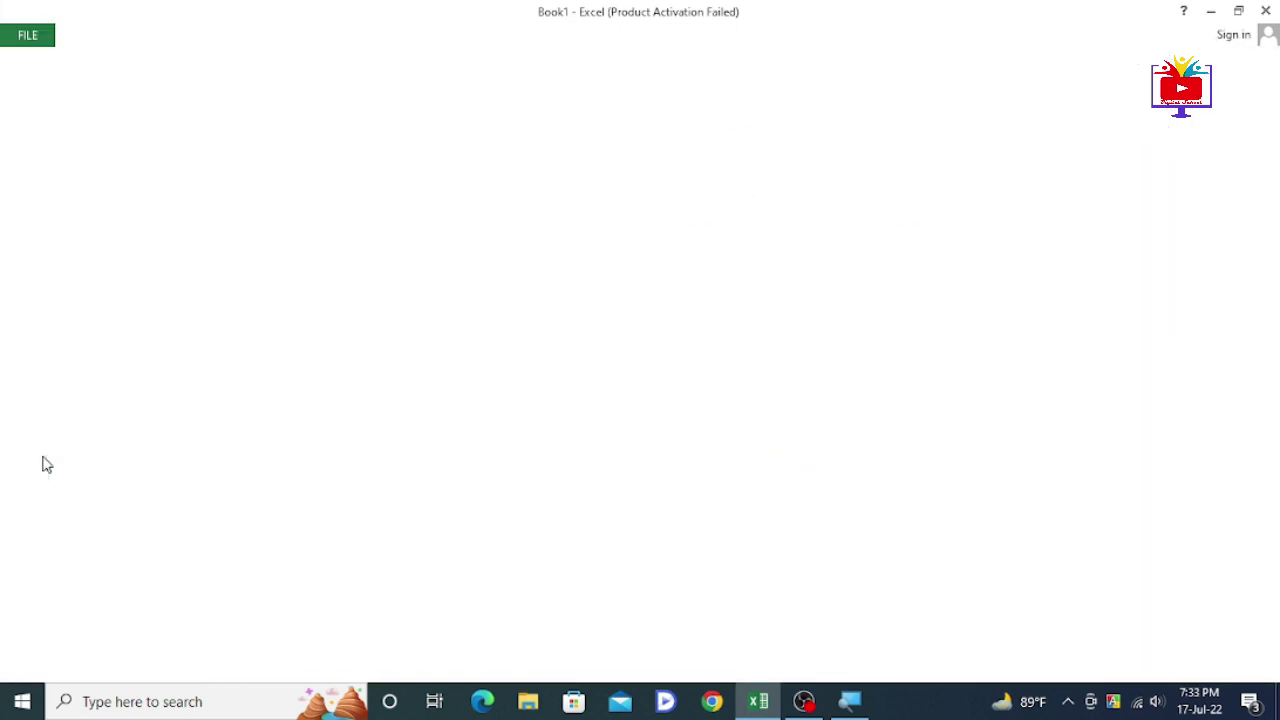
left_click(12, 37)
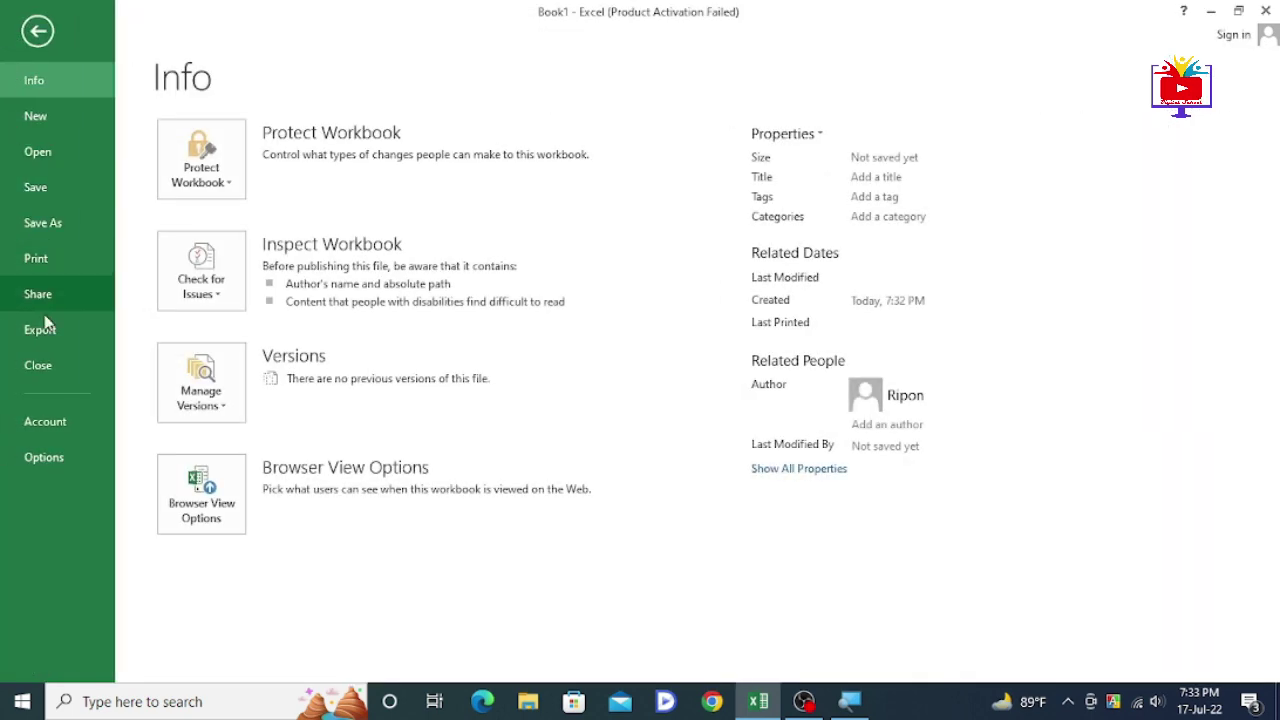
left_click(73, 457)
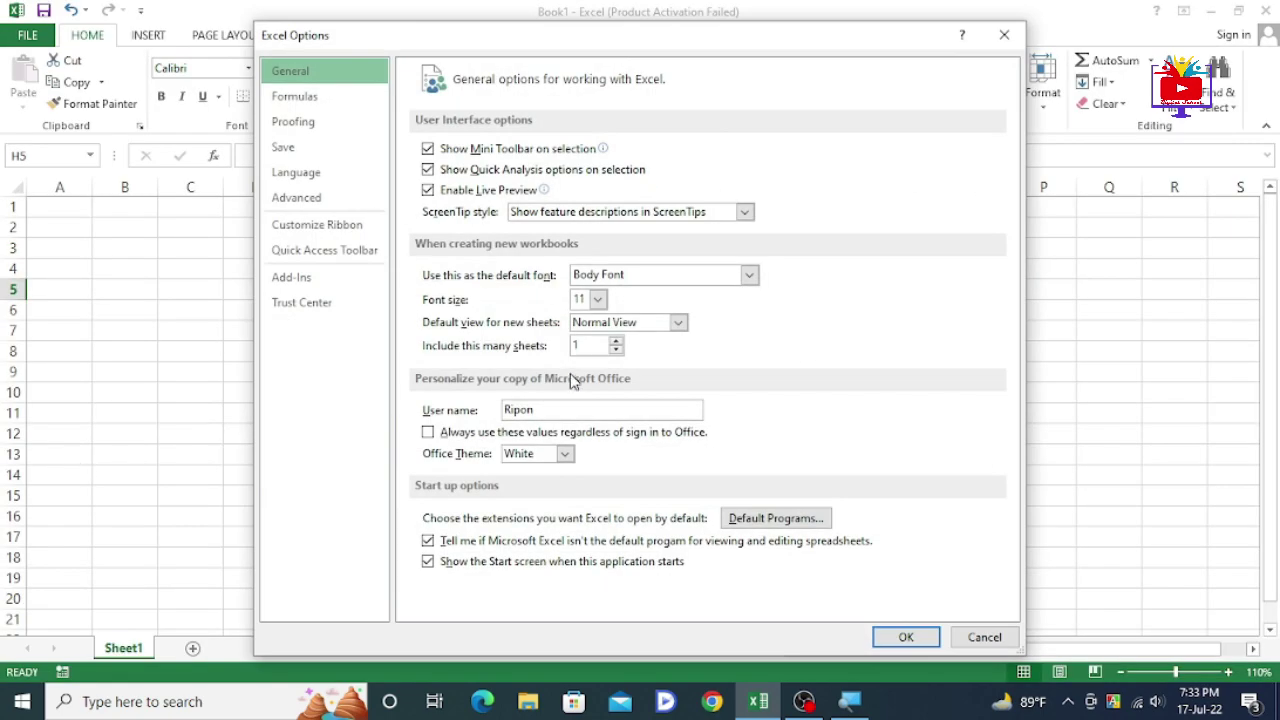
left_click(337, 286)
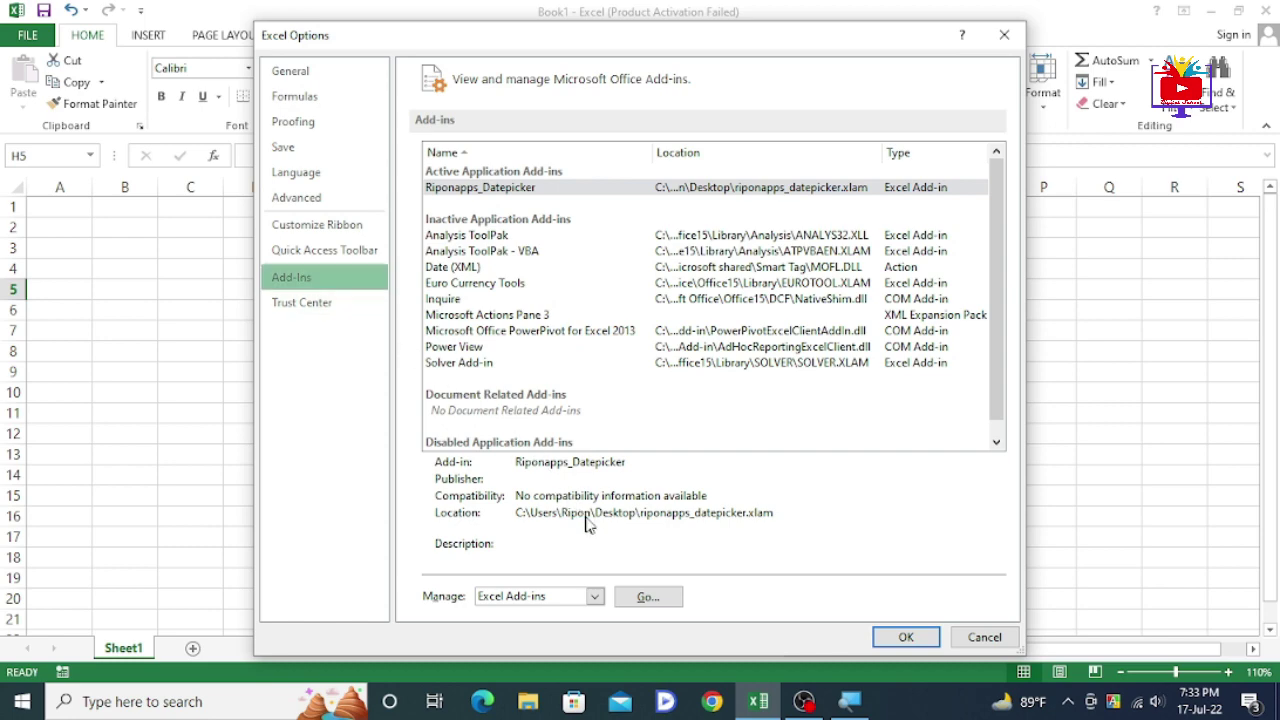
left_click(665, 600)
left_click(668, 605)
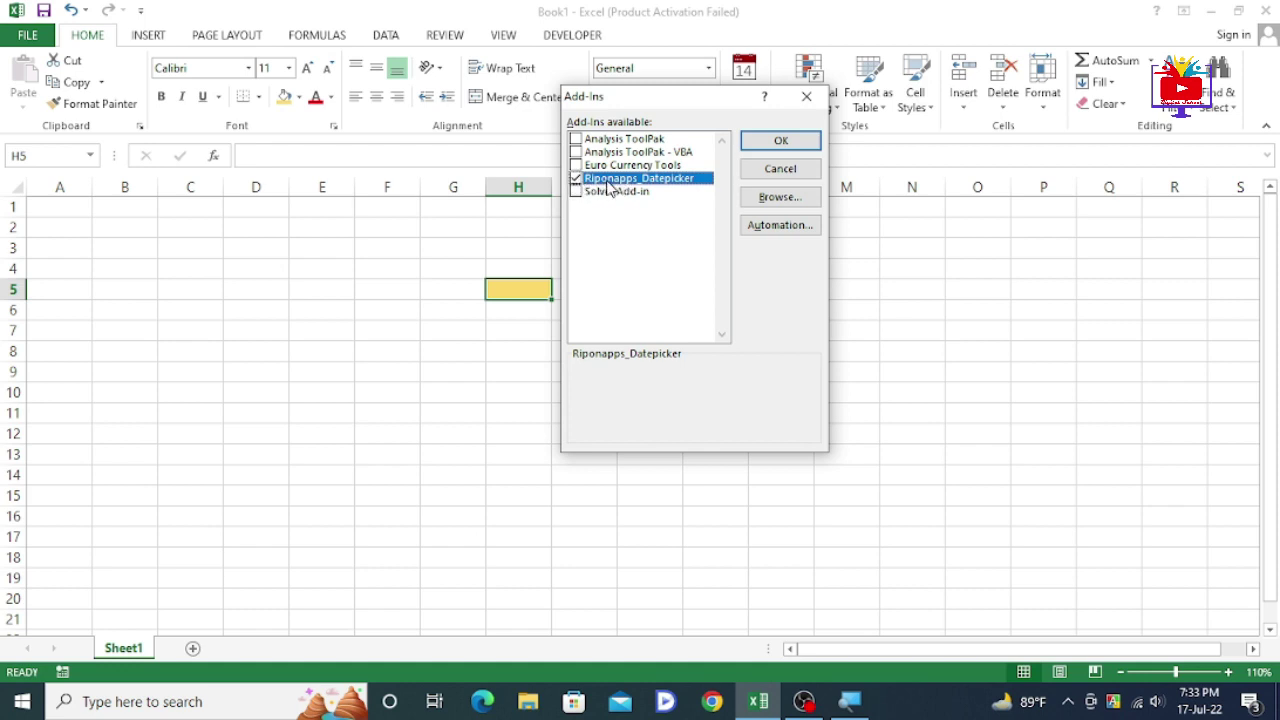
Step: Reload riponapps_datepicker from the Desktop, replacing the existing file, and confirm the add-ins with OK
left_click(780, 199)
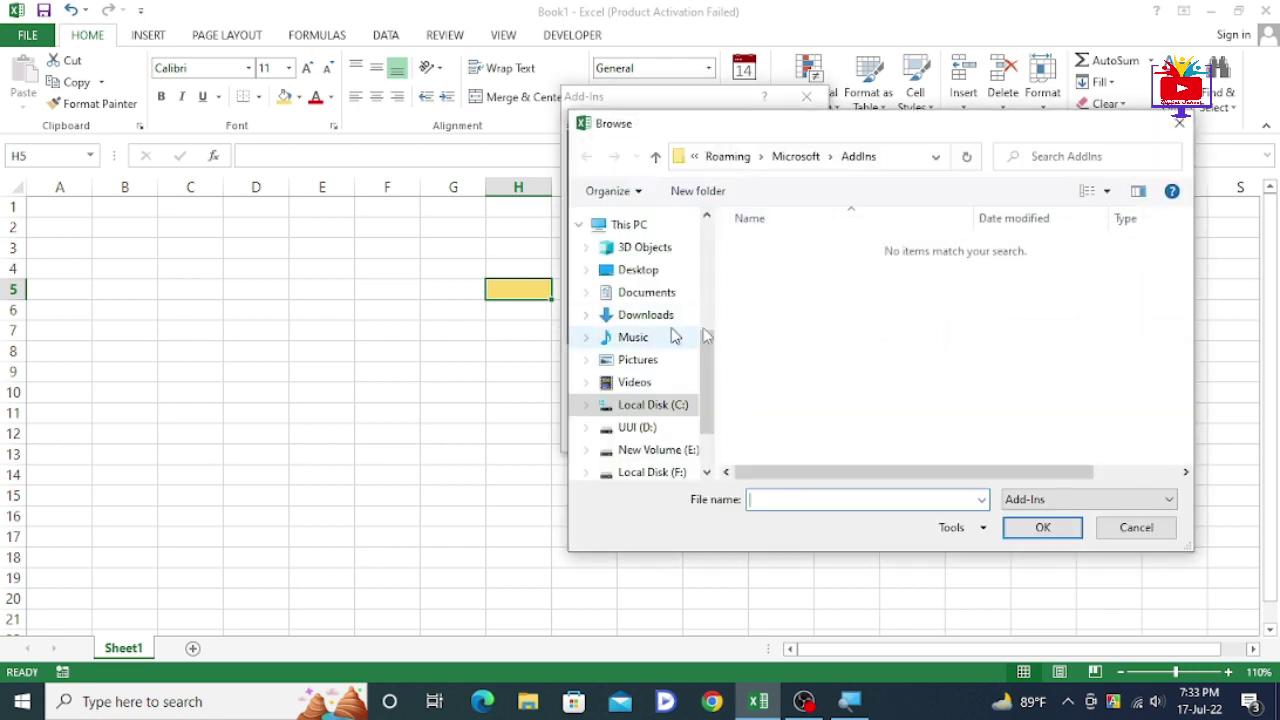
left_click(638, 270)
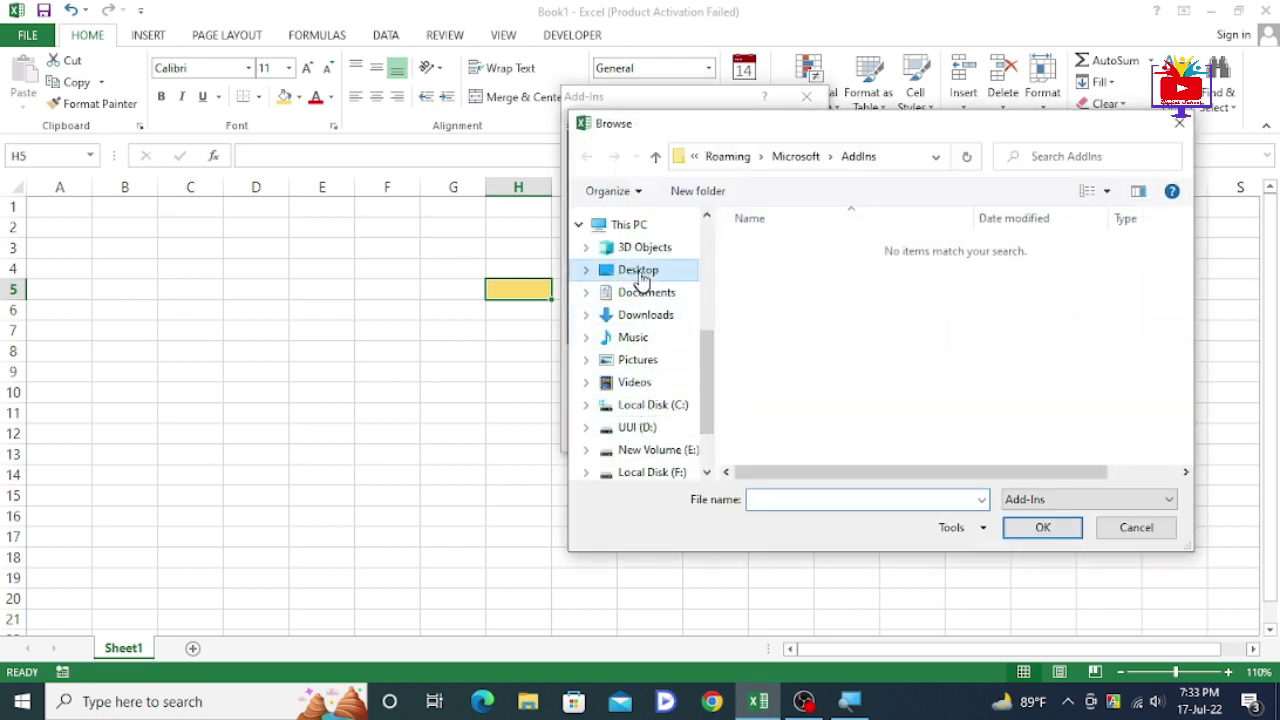
left_click(808, 270)
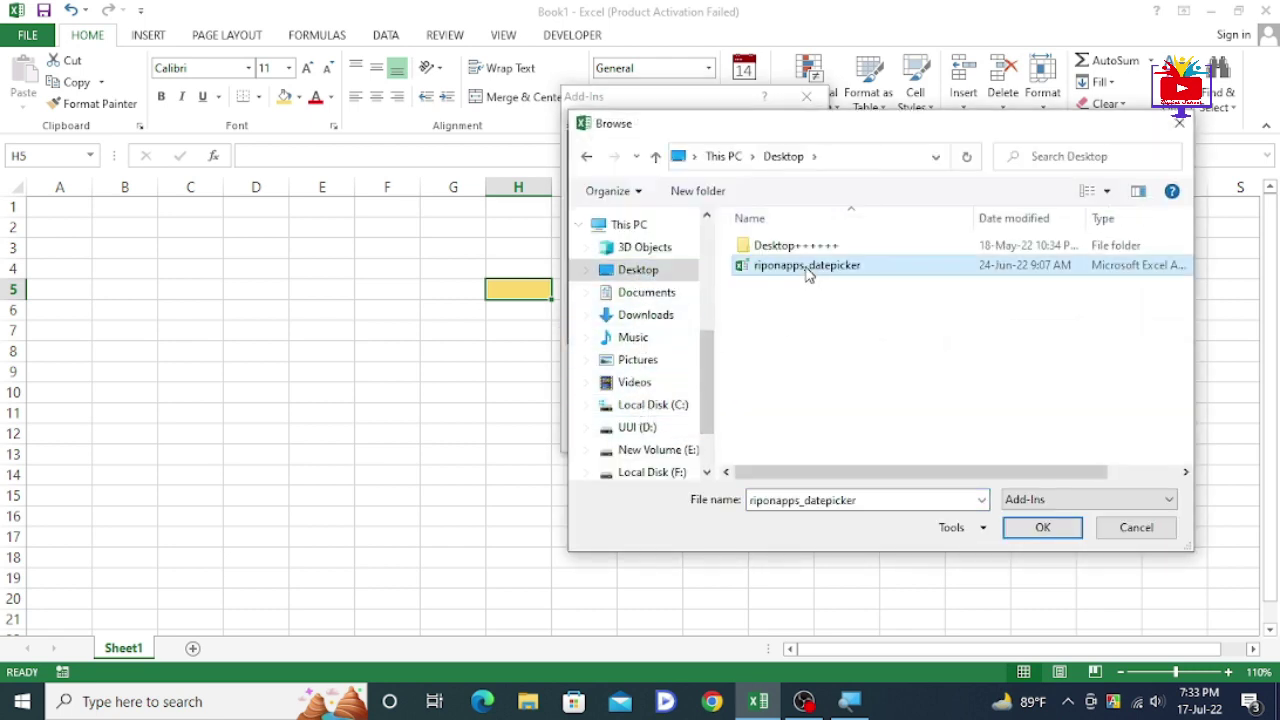
double_click(808, 268)
key("Return")
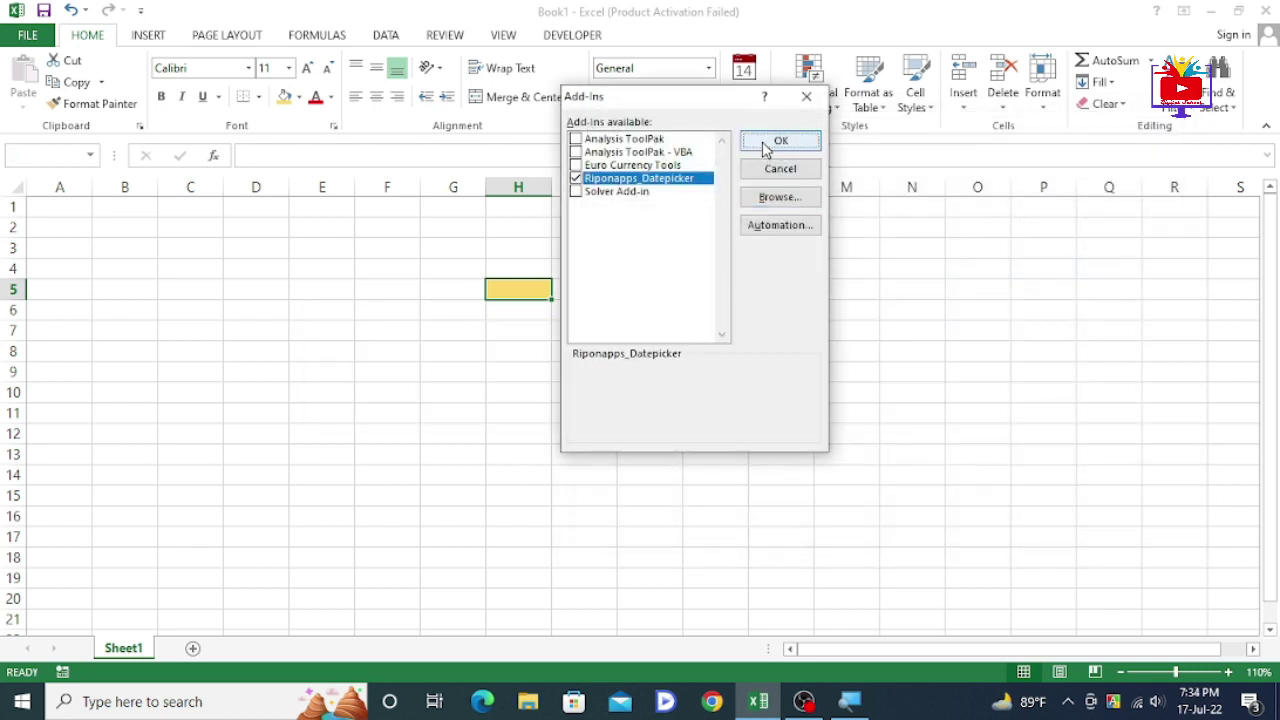
left_click(766, 148)
left_click(603, 363)
Step: Insert today's date, 17-07-22, into cell I5 via the Date Picker dropdown
left_click(546, 293)
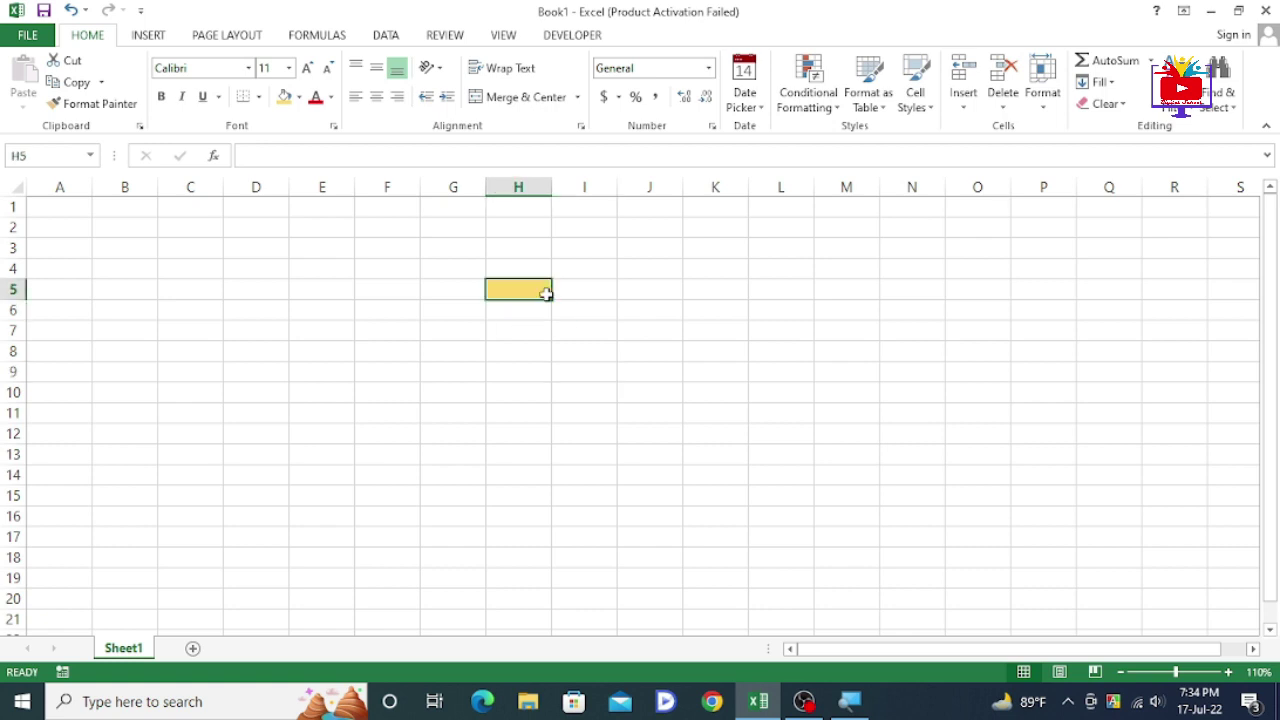
left_click(680, 317)
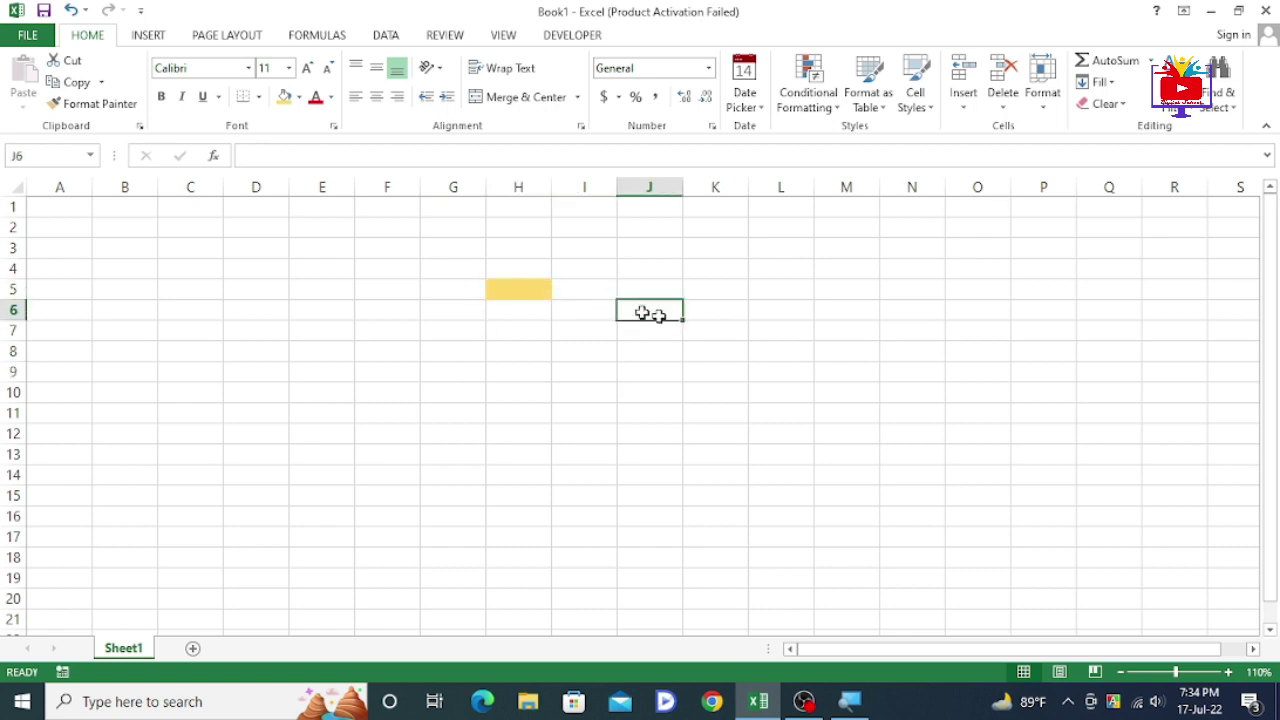
left_click(531, 292)
left_click(575, 290)
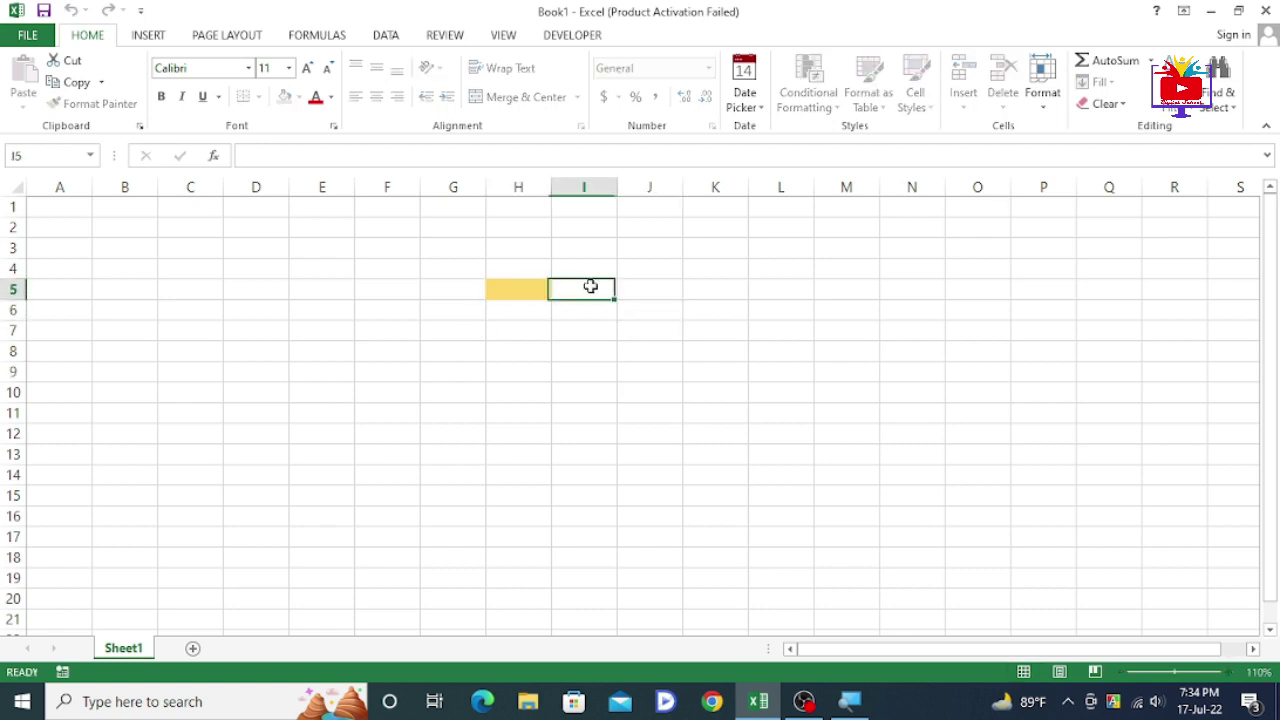
left_click(745, 95)
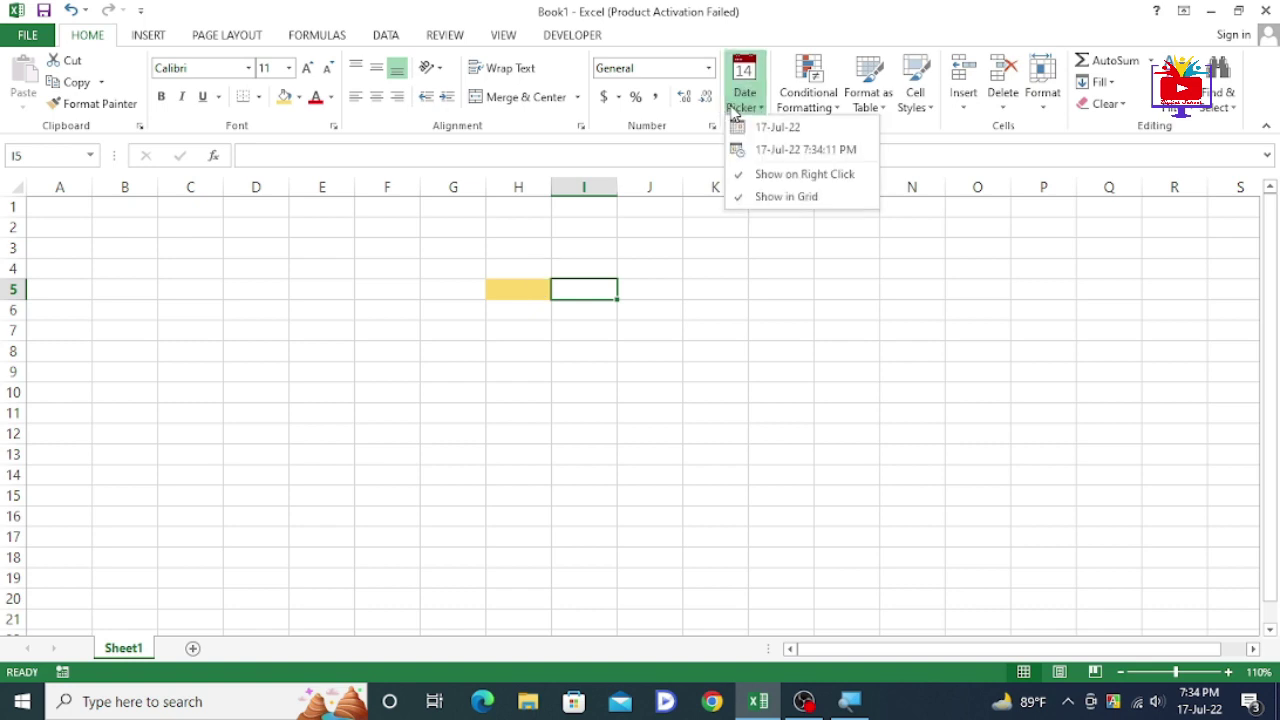
left_click(775, 127)
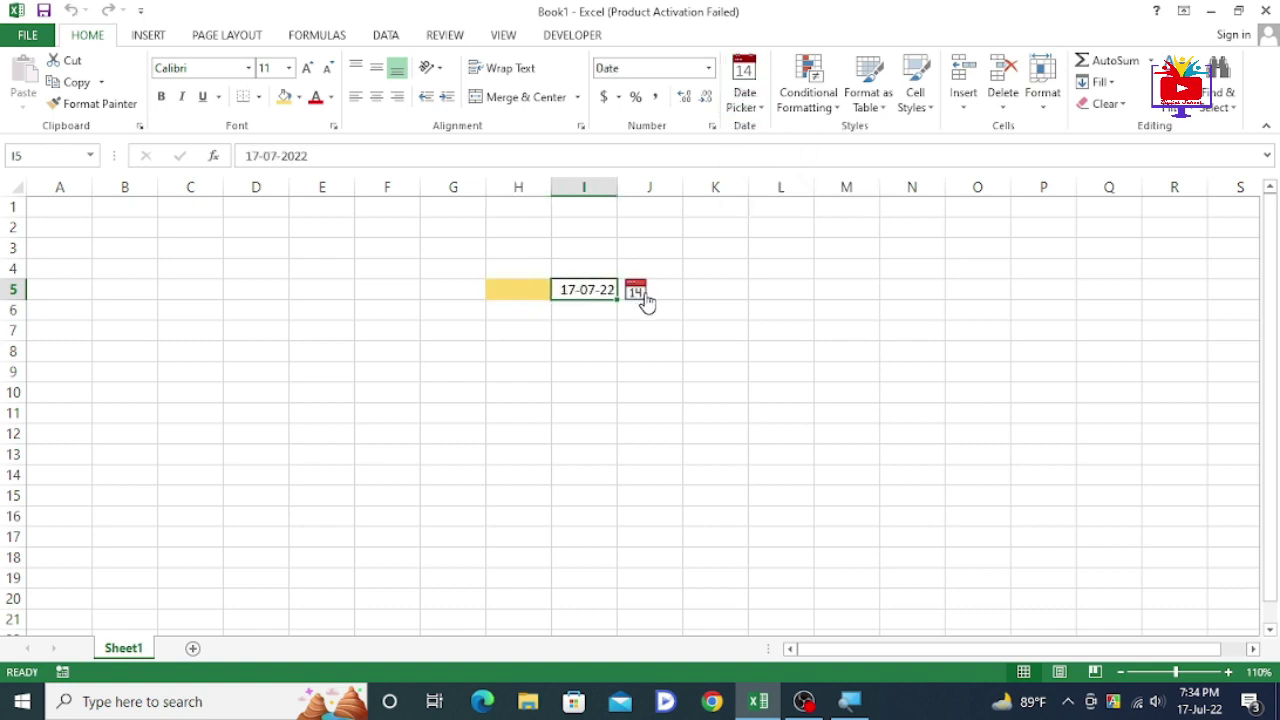
Step: Reselect I5, open its calendar pop-up, and bring up the date insertion options
left_click(528, 291)
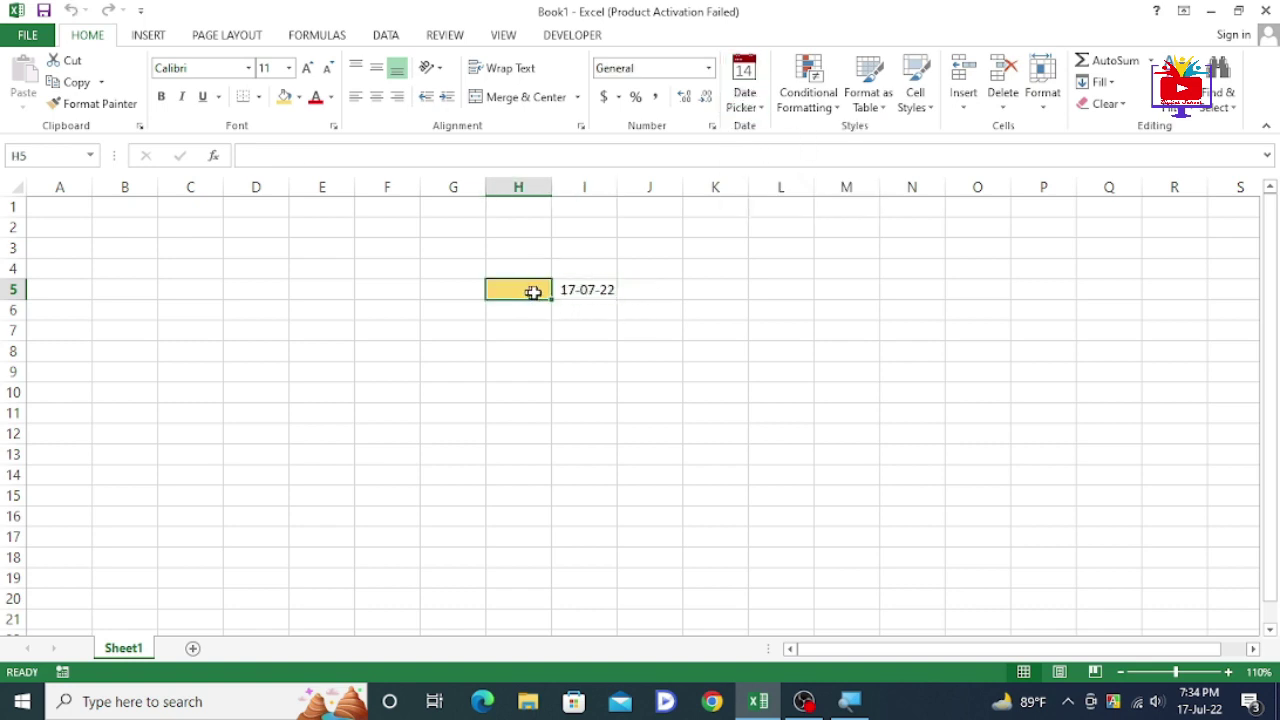
left_click(607, 289)
left_click(634, 290)
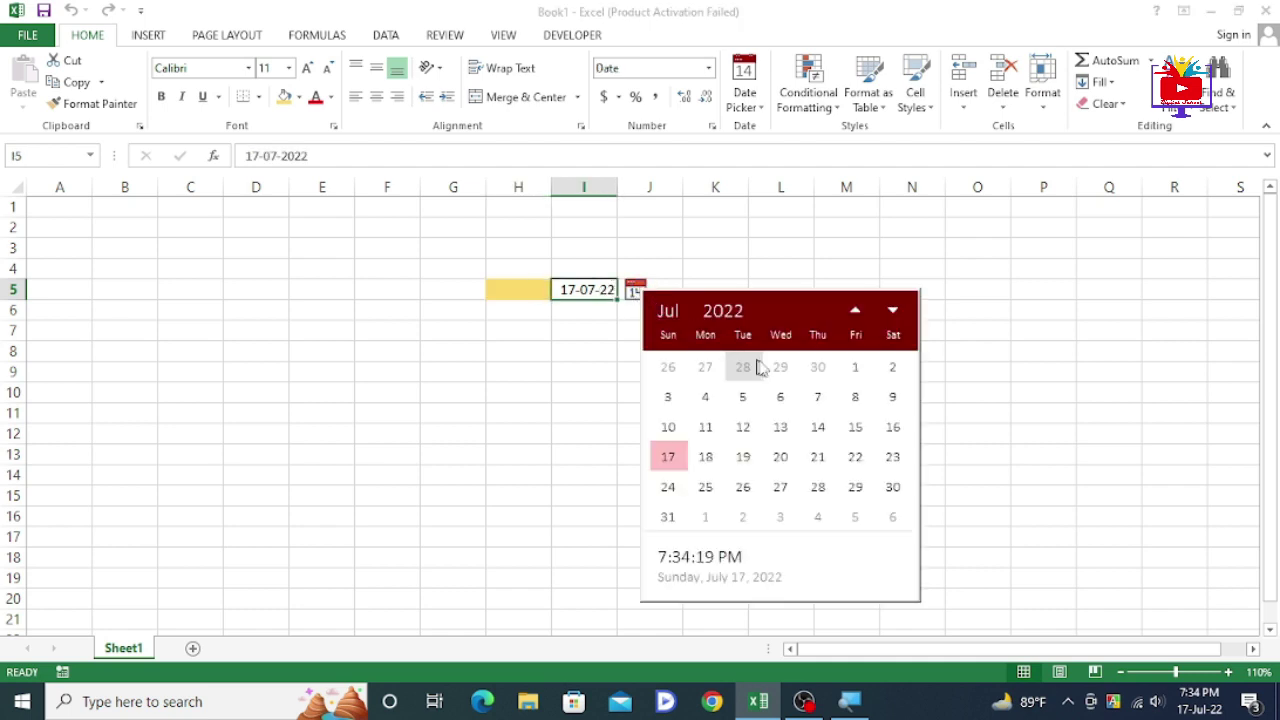
left_click(521, 281)
left_click(744, 104)
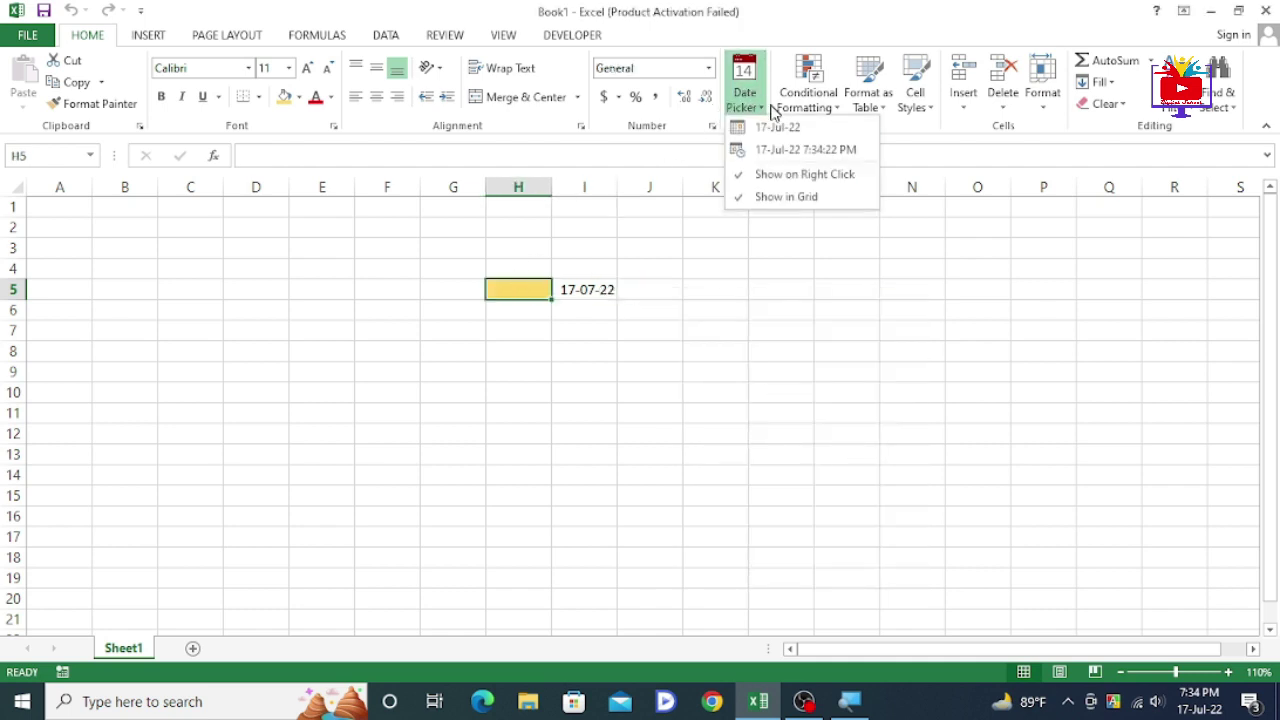
Step: Insert the current date and time into H5 and autofit column H to show it
left_click(812, 152)
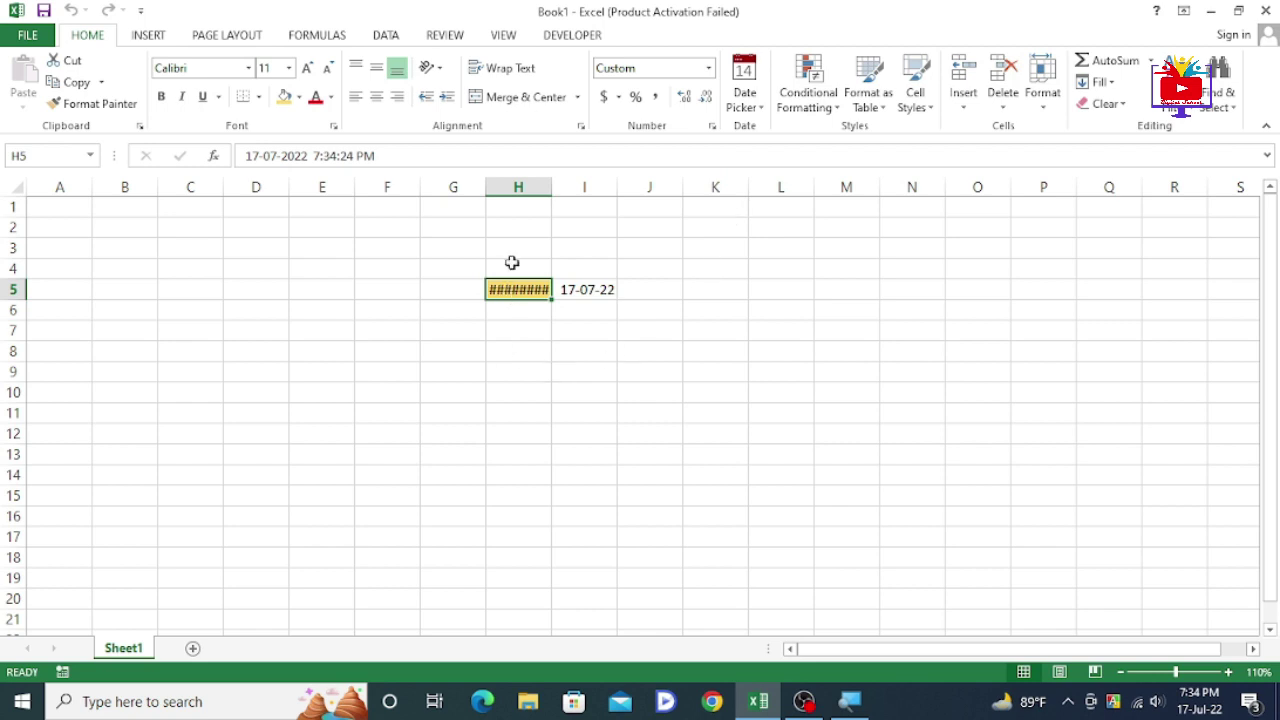
double_click(551, 187)
left_click(662, 392)
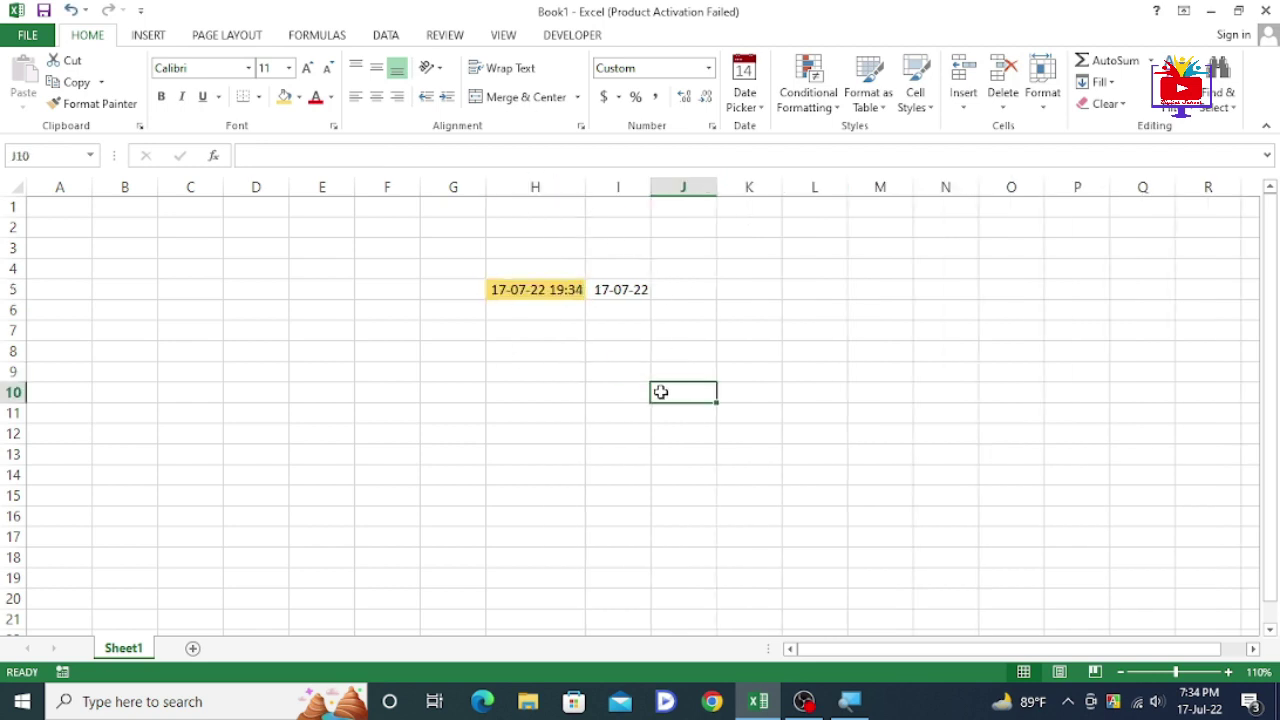
left_click(546, 292)
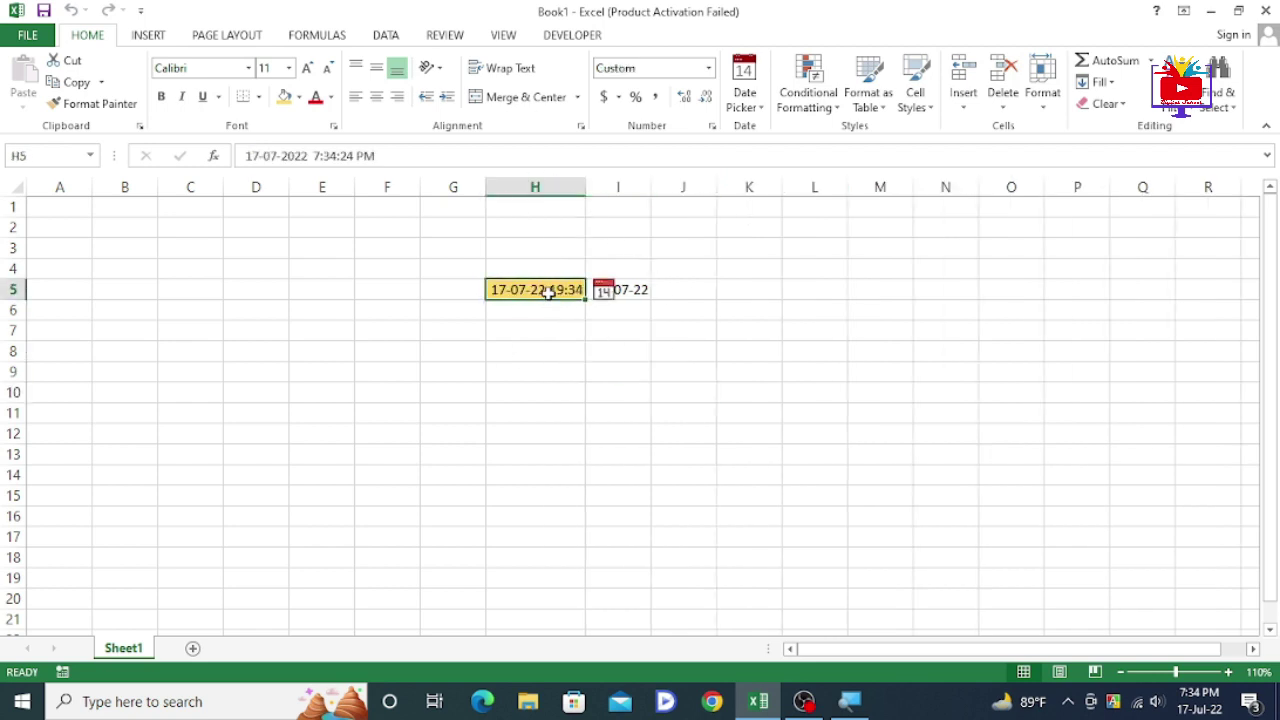
left_click(560, 352)
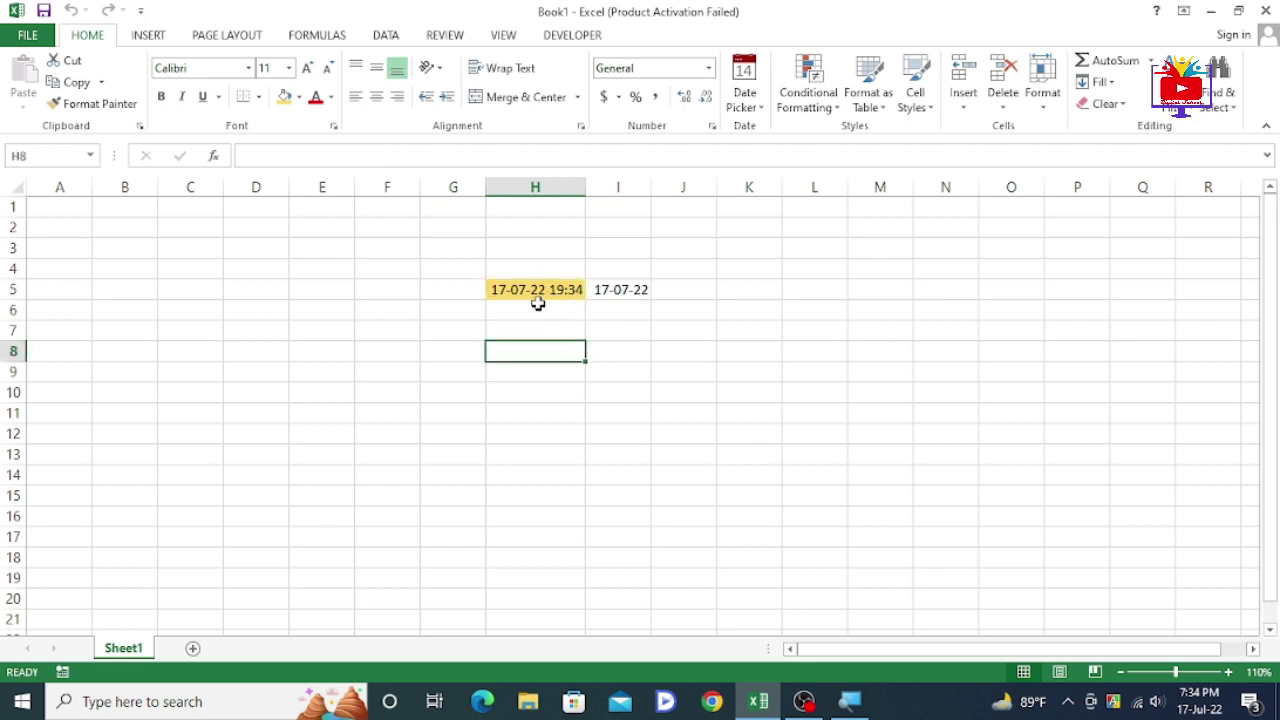
left_click(535, 289)
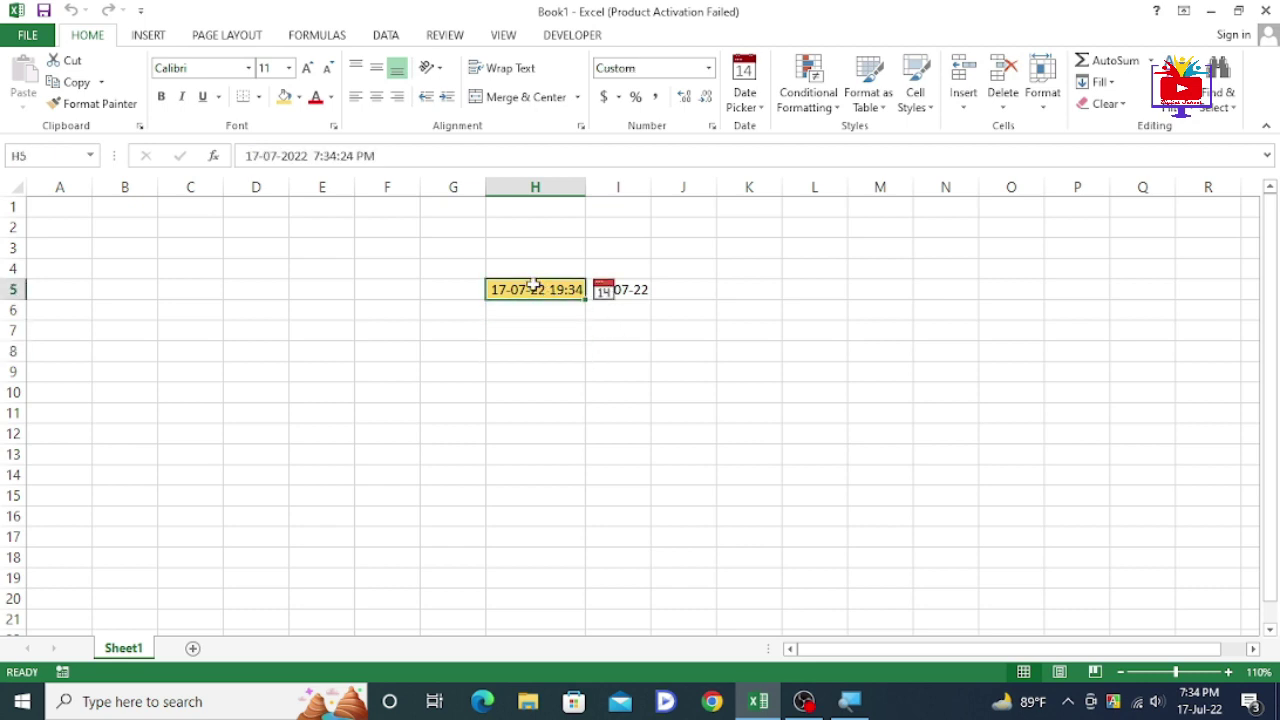
left_click(686, 292)
Step: Replace H5's entry with today's date without the time
left_click(745, 98)
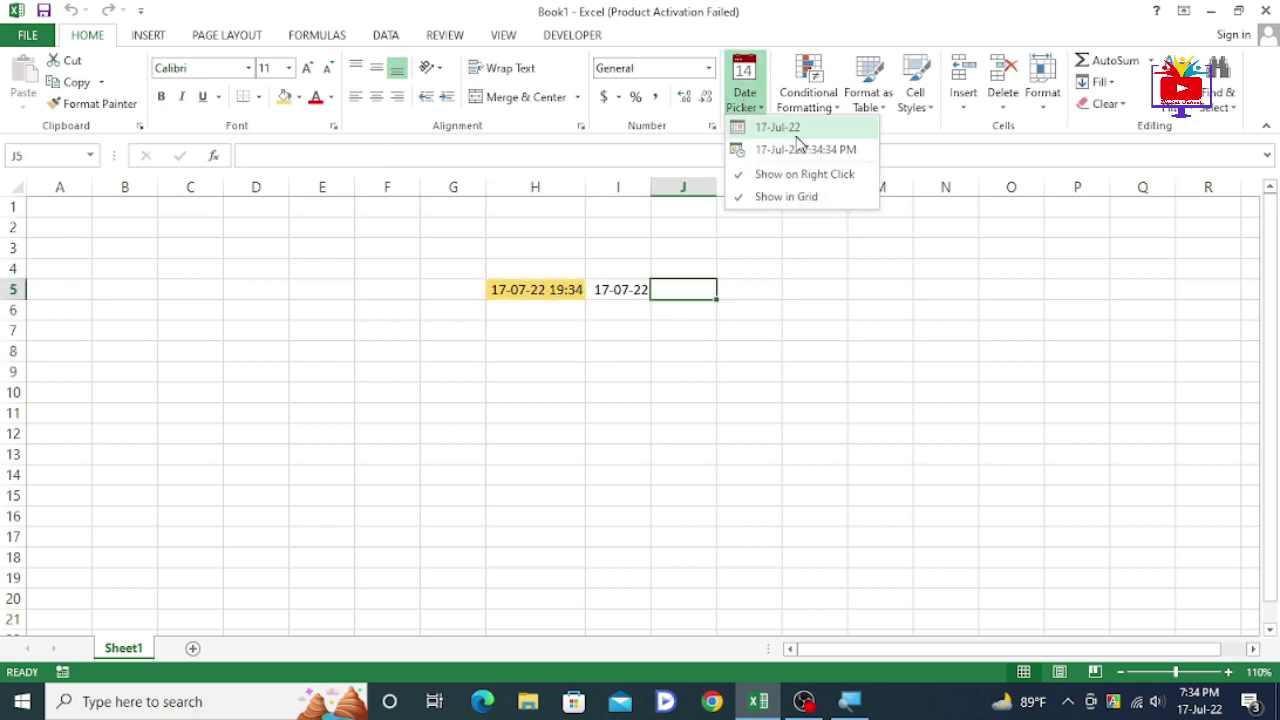
left_click(570, 295)
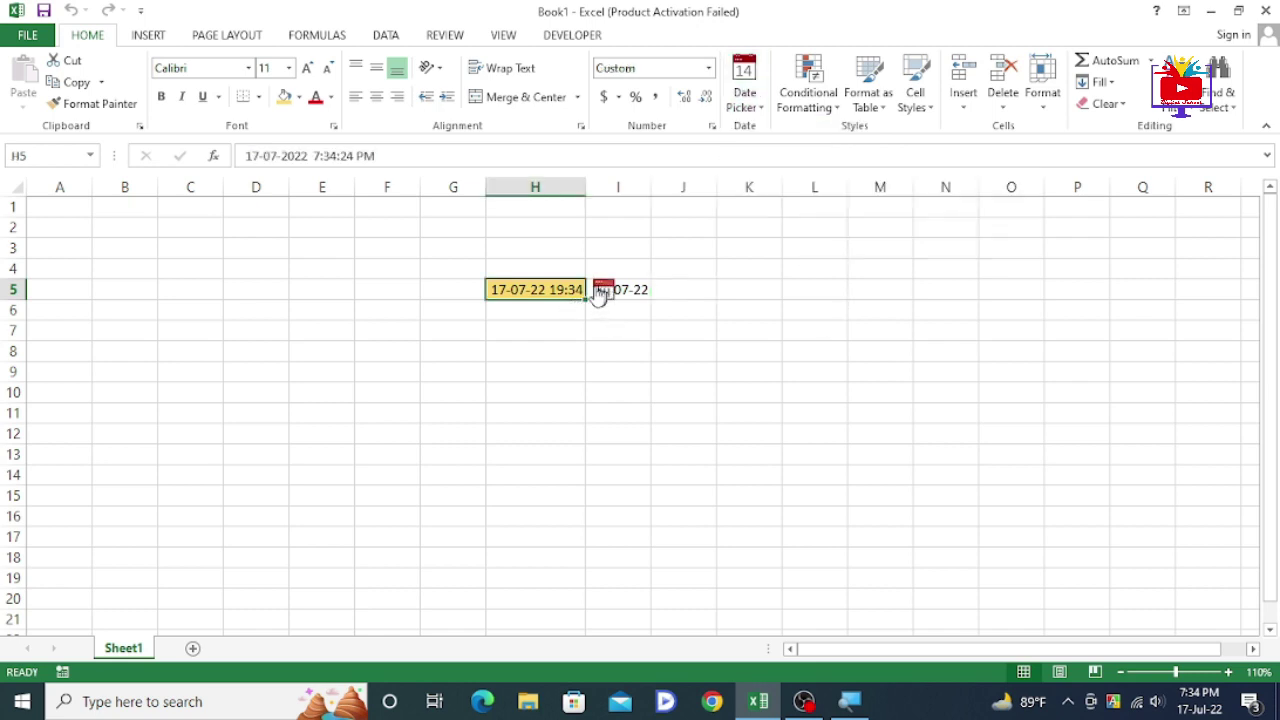
left_click(745, 100)
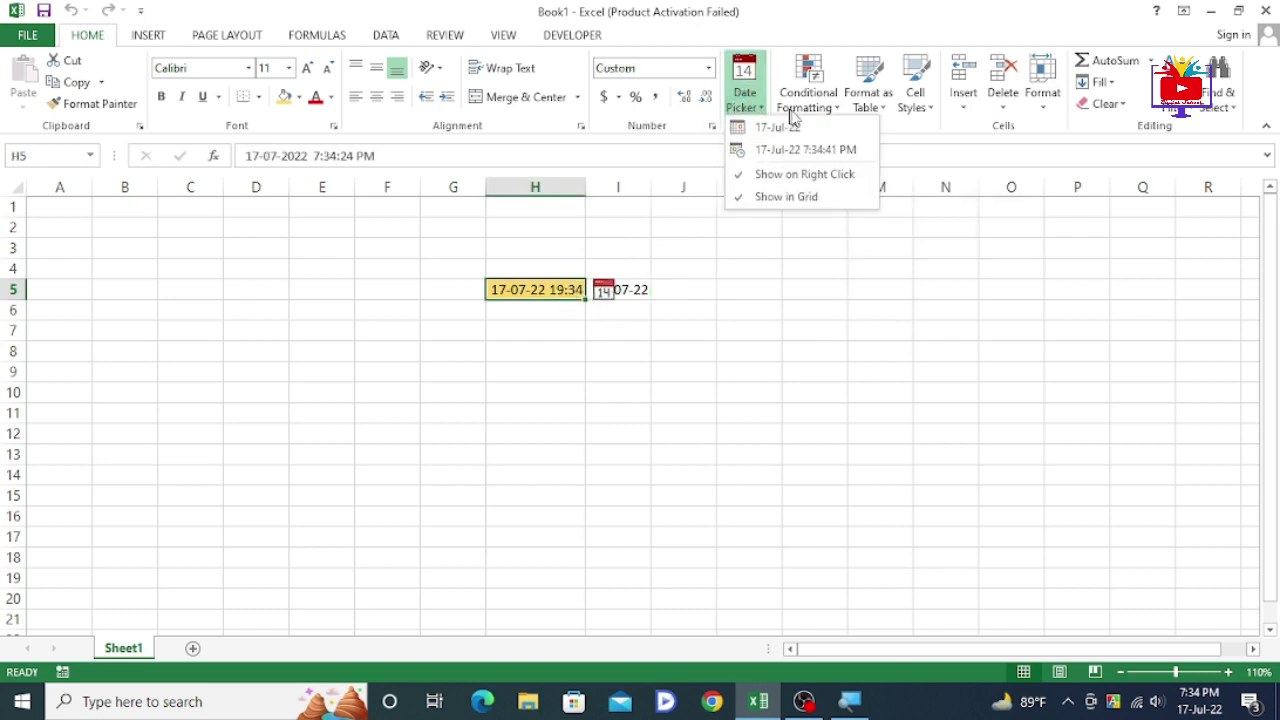
left_click(777, 127)
left_click(686, 390)
left_click(545, 290)
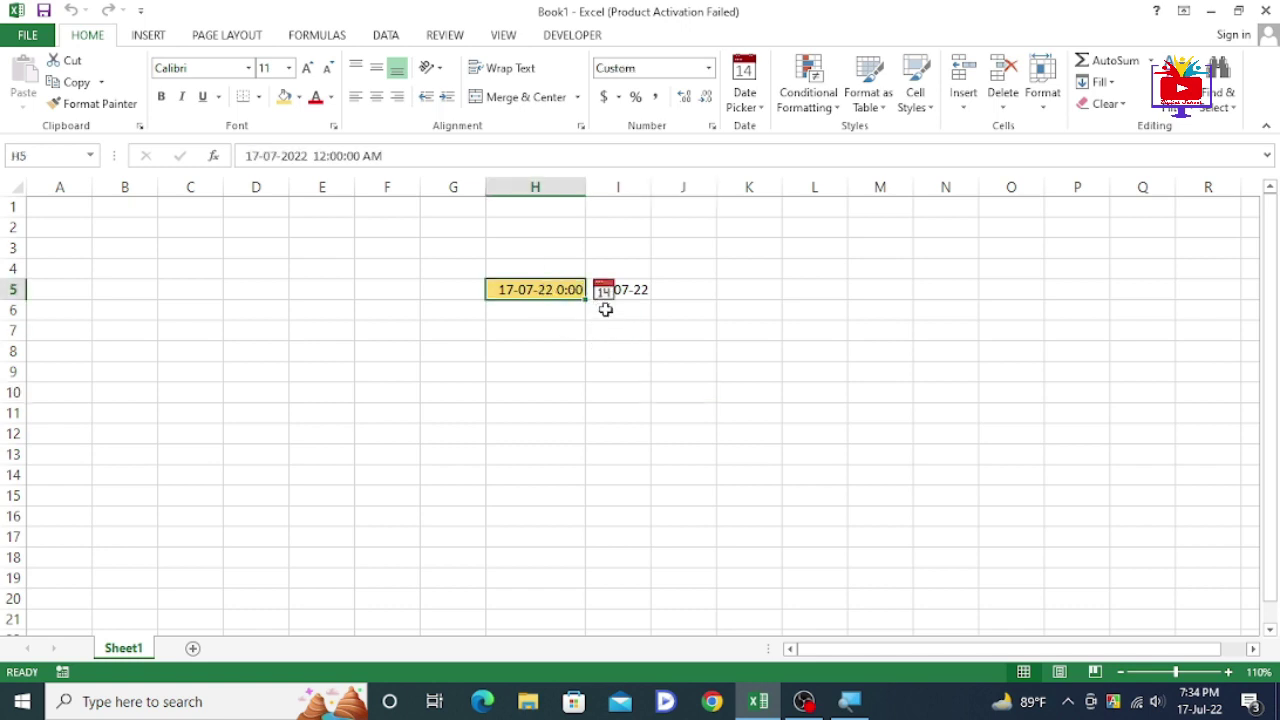
Step: Select H5 and empty cells in turn to show and hide its calendar button
left_click(615, 352)
left_click(995, 398)
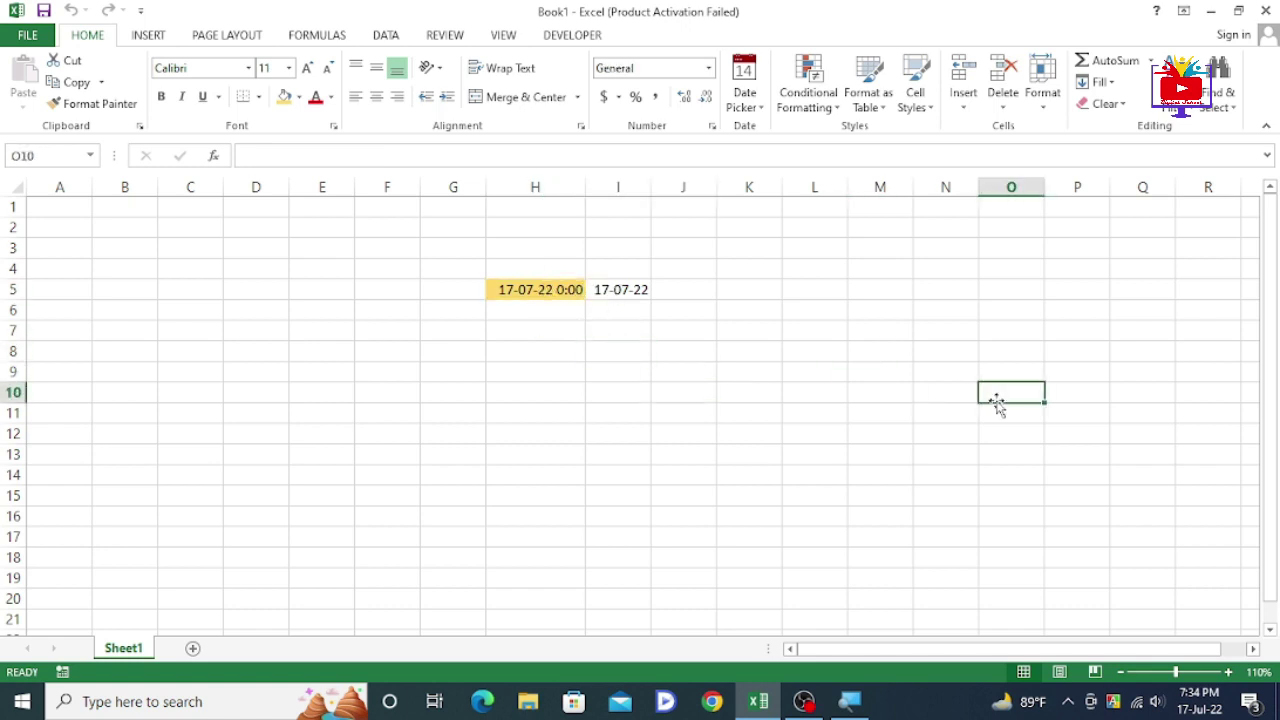
left_click(574, 290)
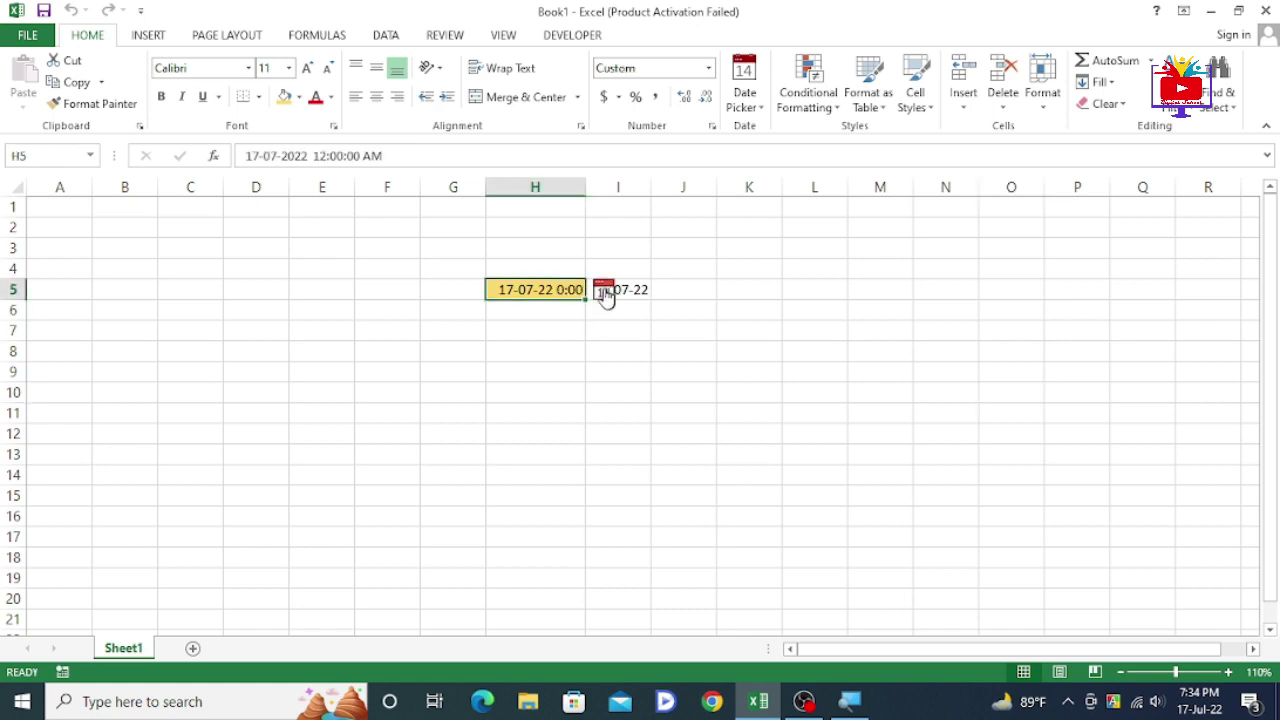
left_click(761, 310)
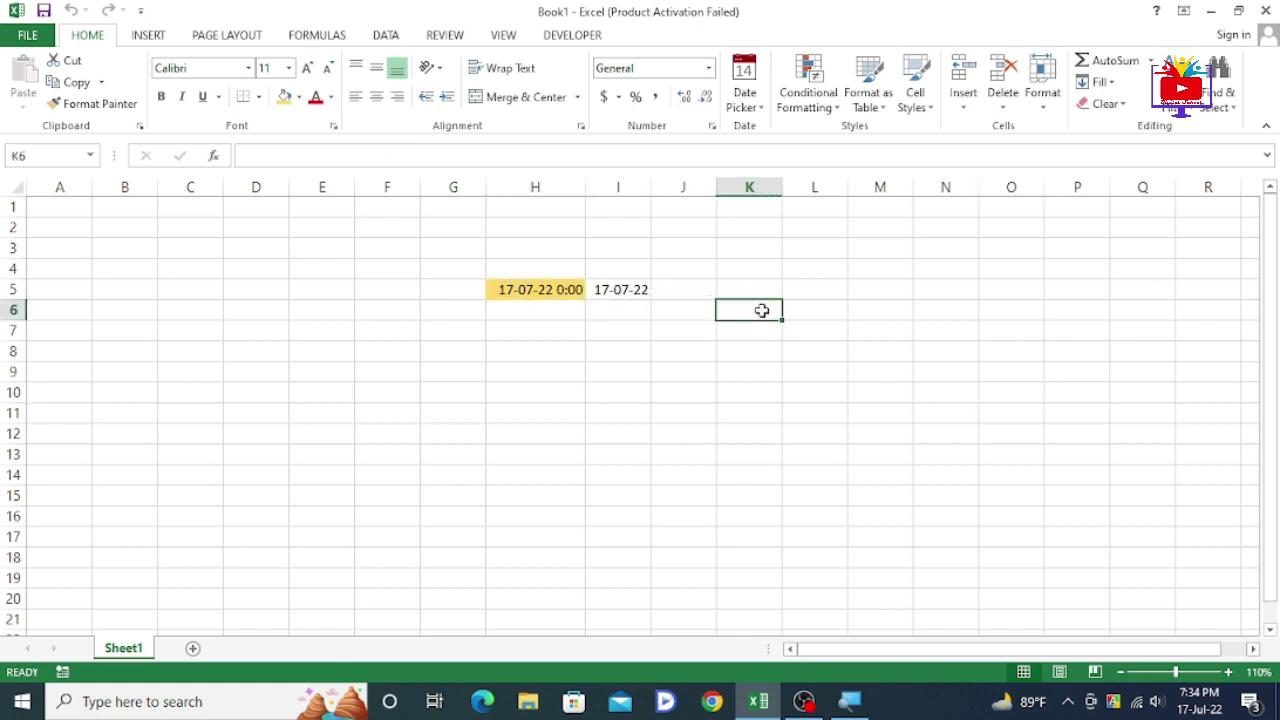
left_click(552, 294)
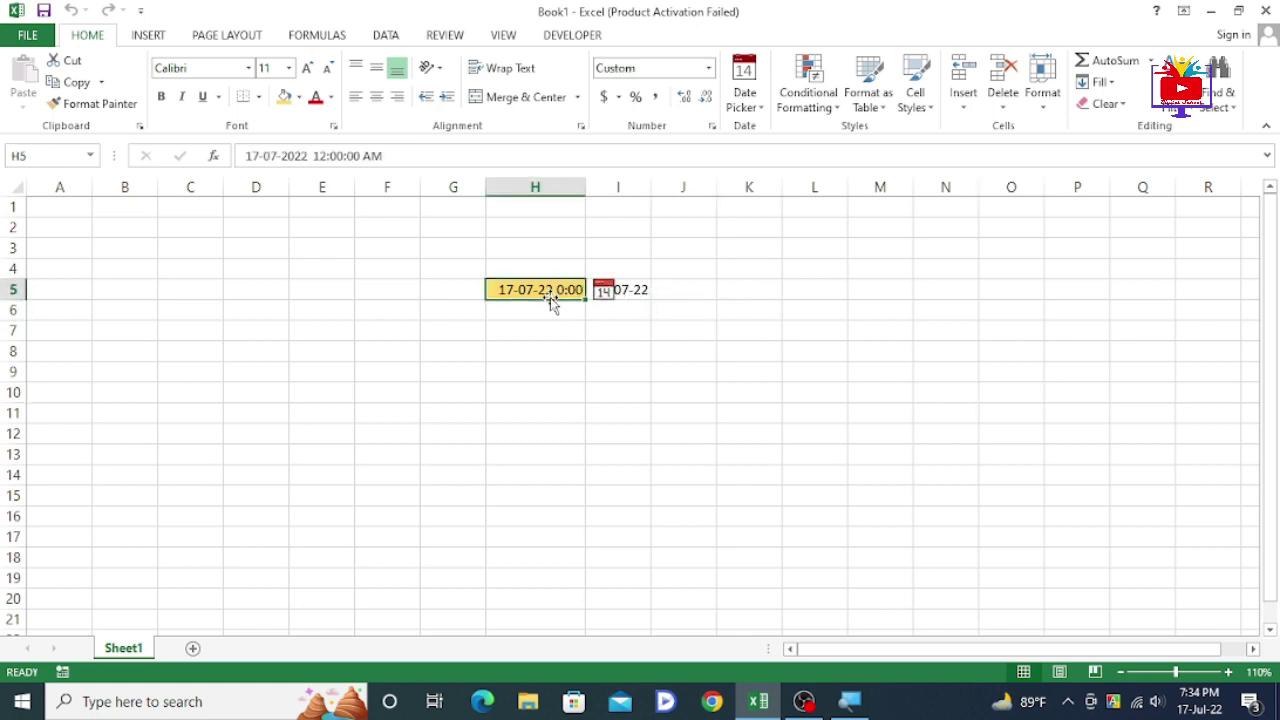
Step: Open H5's pop-up calendar and step back month by month from July to January 2022
left_click(604, 292)
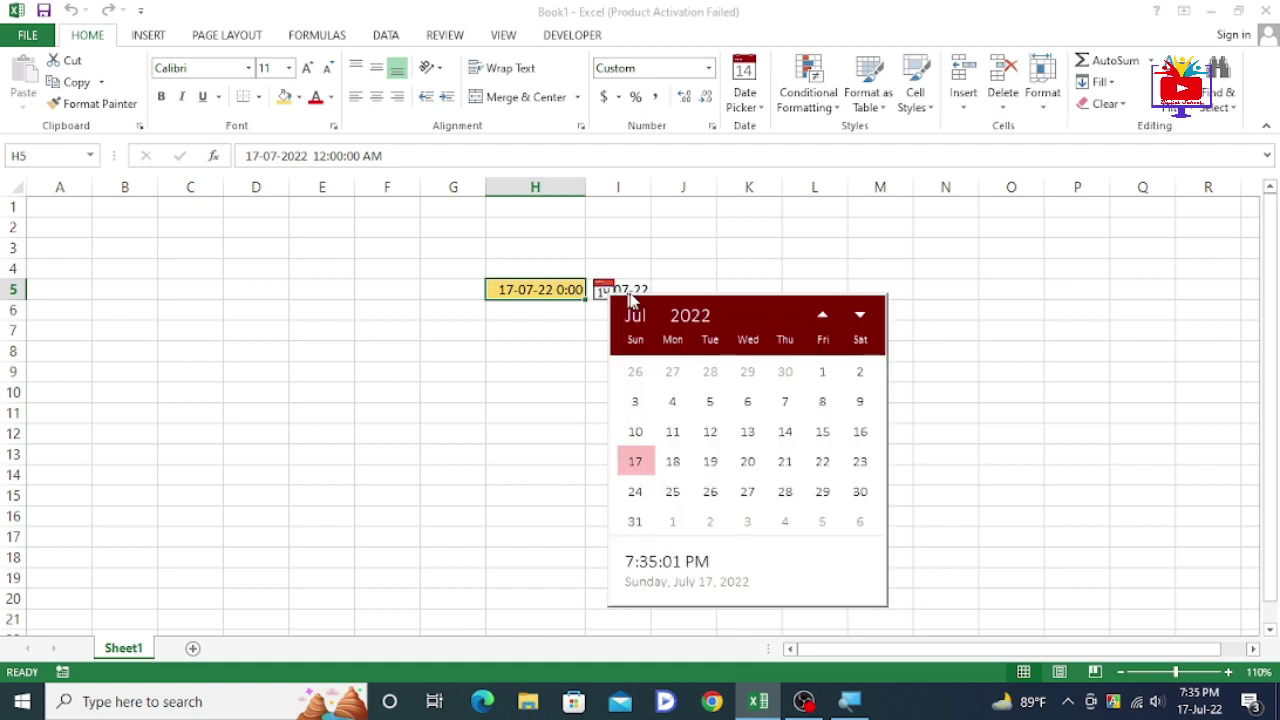
left_click(630, 462)
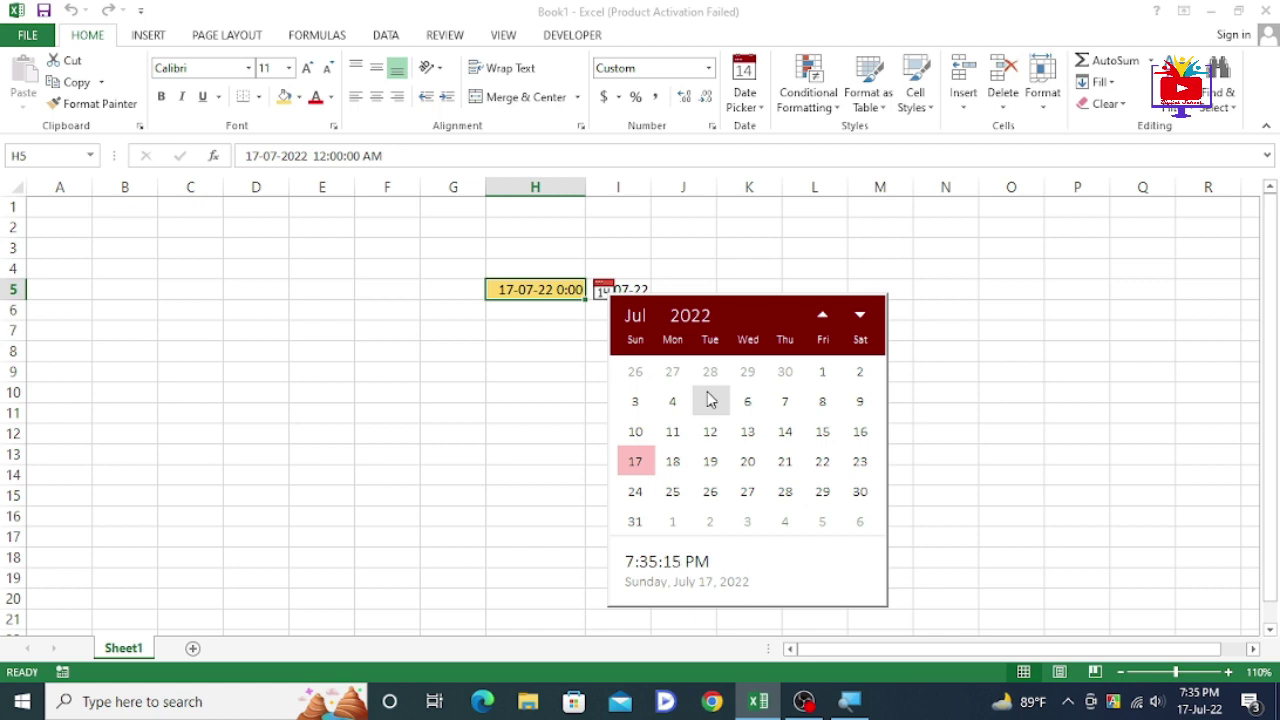
left_click(692, 316)
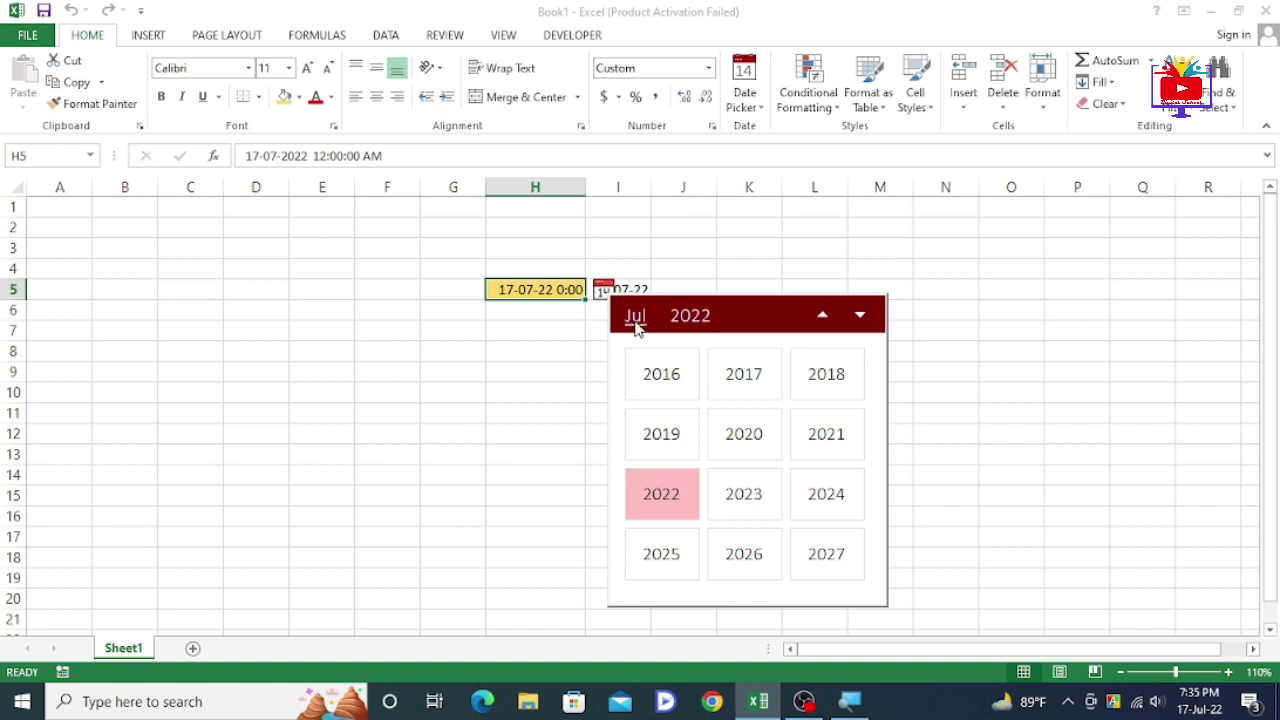
left_click(687, 318)
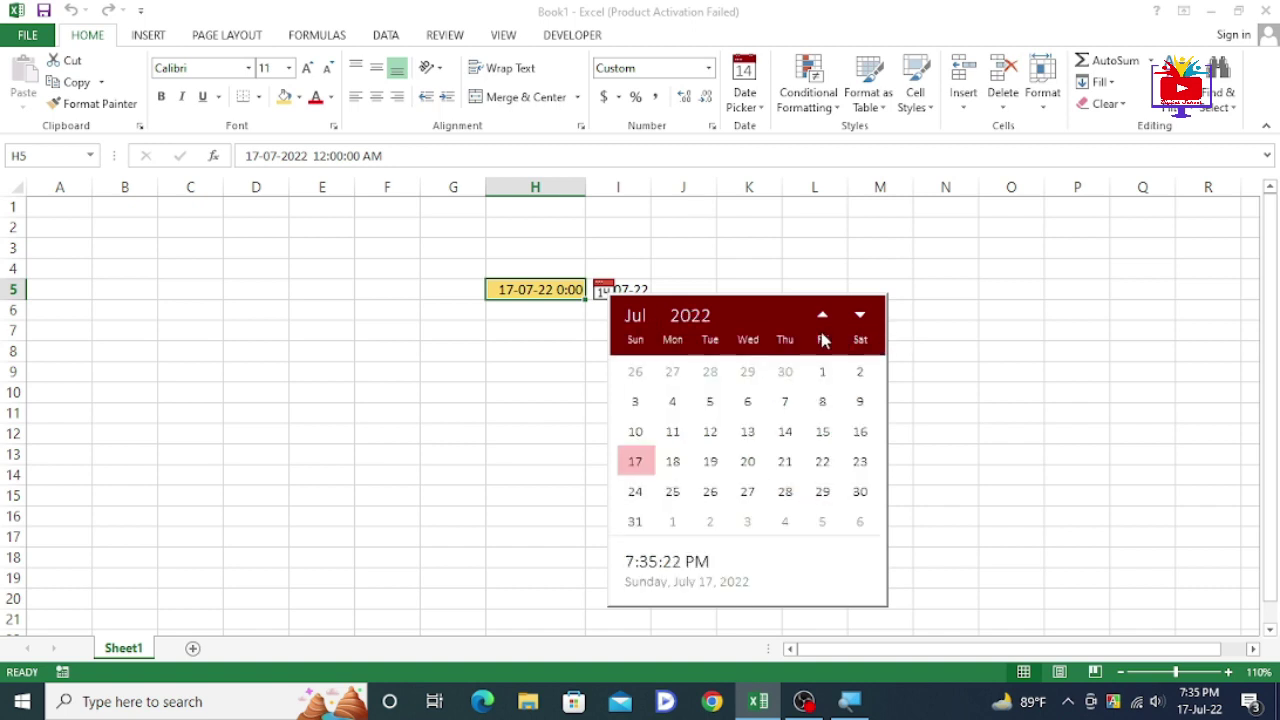
left_click(821, 315)
left_click(860, 317)
left_click(824, 318)
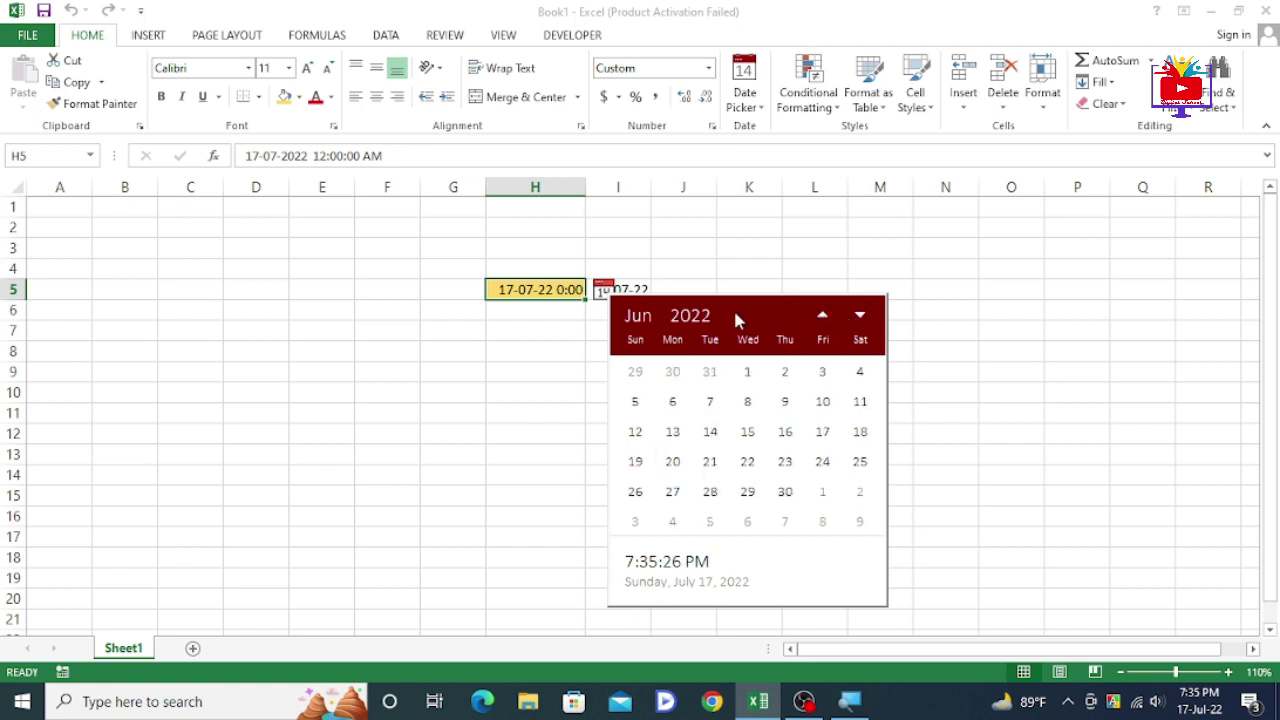
left_click(824, 318)
left_click(824, 318)
left_click(824, 318)
left_click(824, 318)
left_click(824, 318)
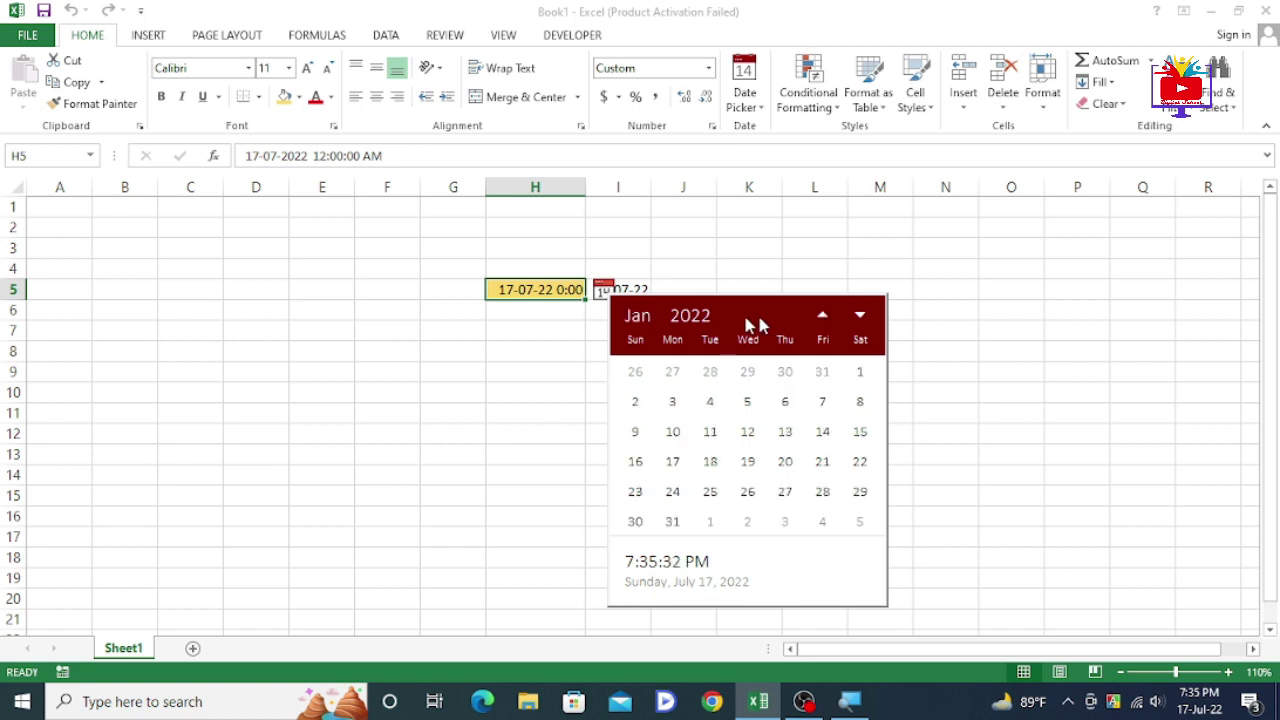
Step: Choose year 2018, month August, then day 30 in the calendar
left_click(692, 316)
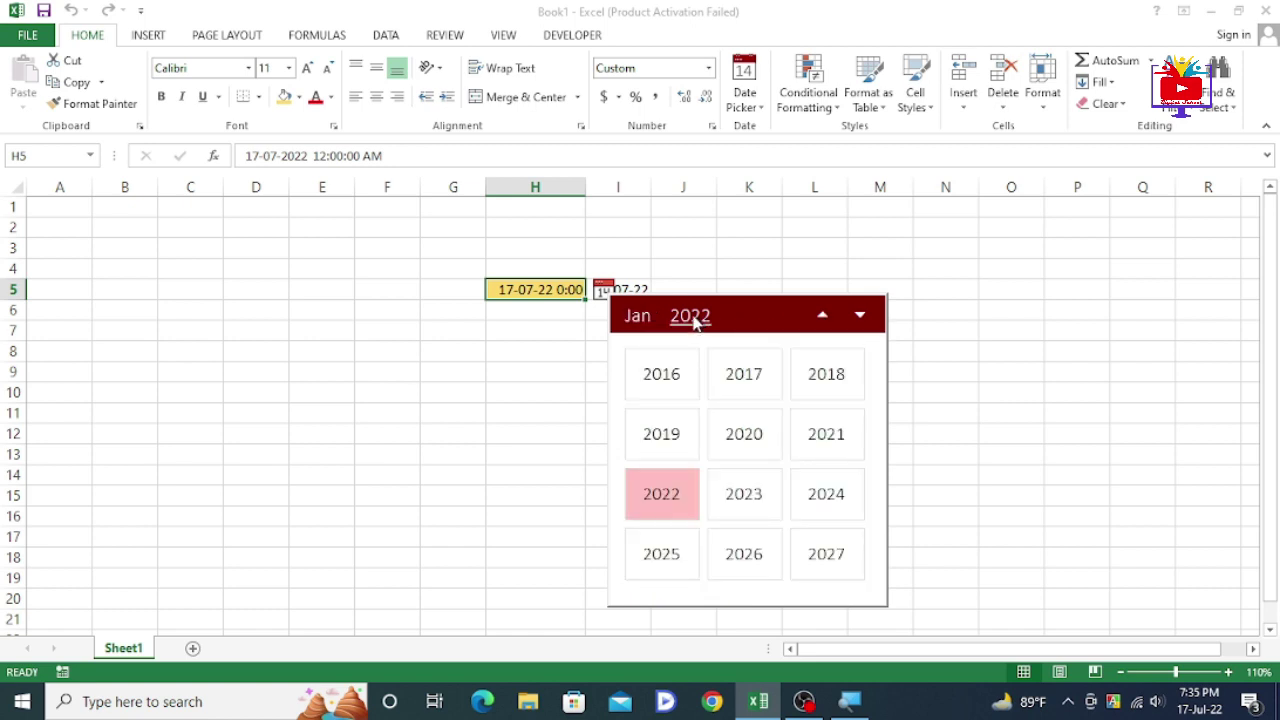
left_click(820, 370)
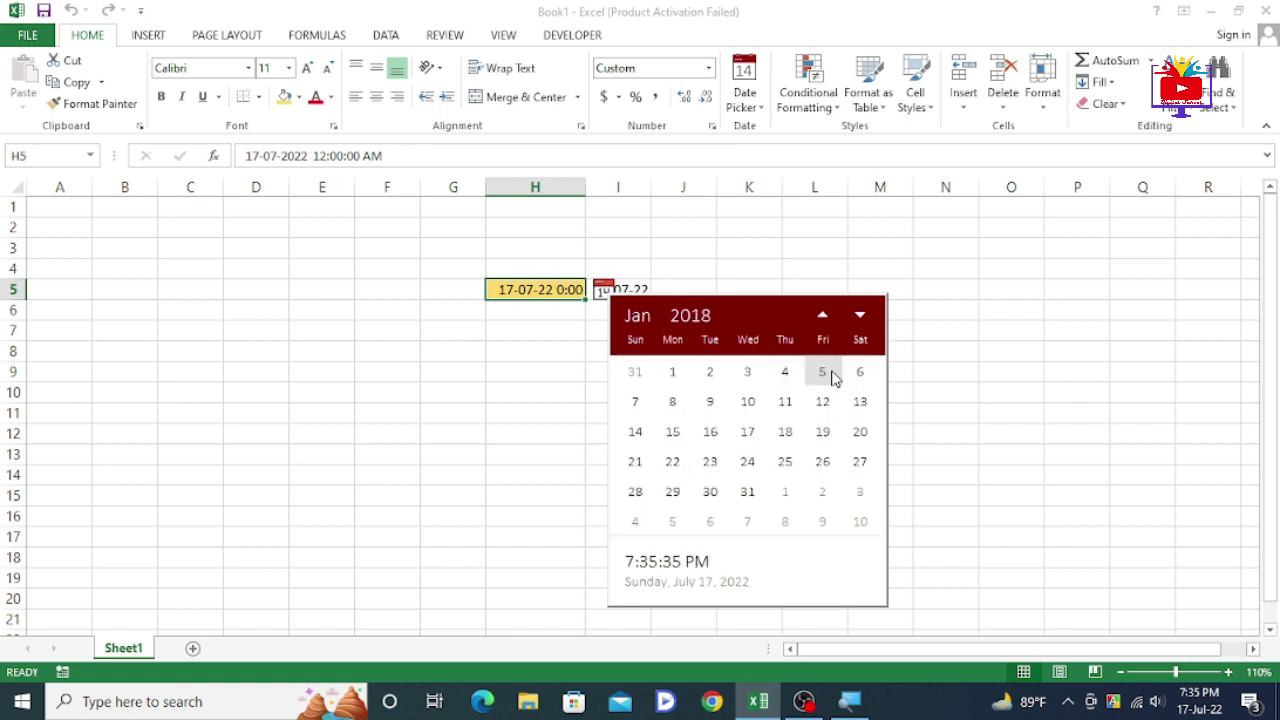
left_click(636, 318)
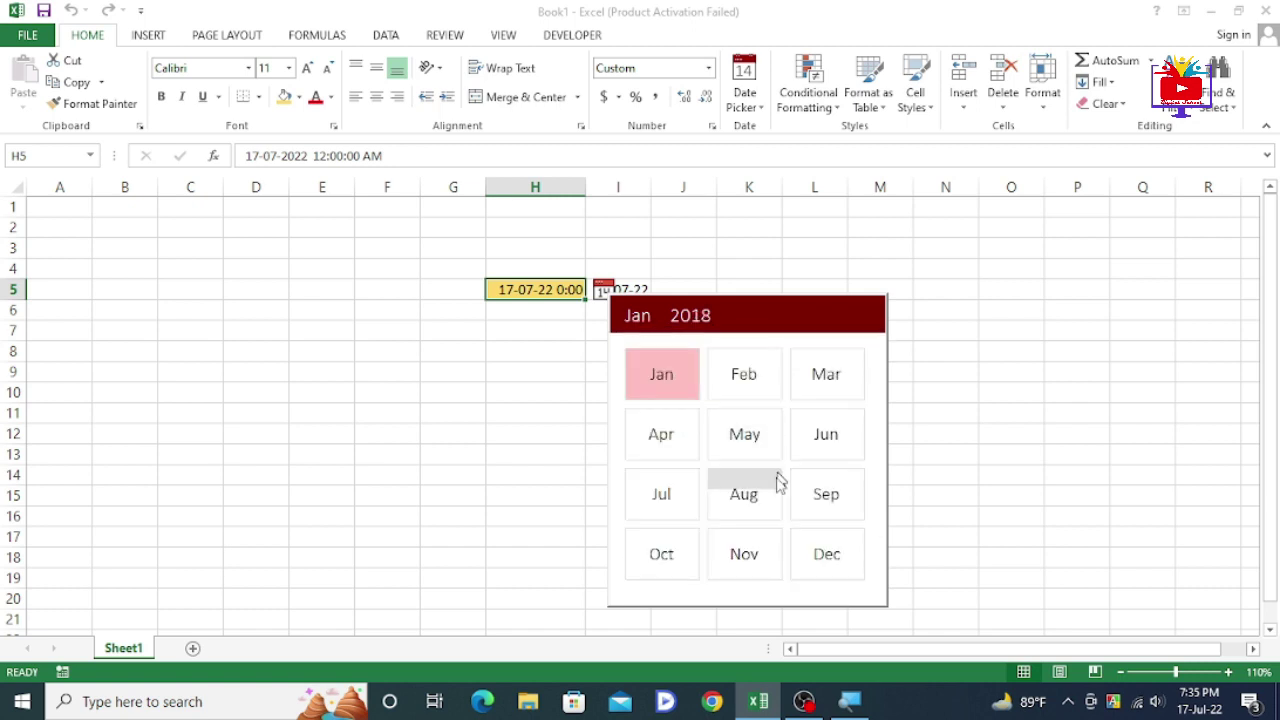
left_click(762, 508)
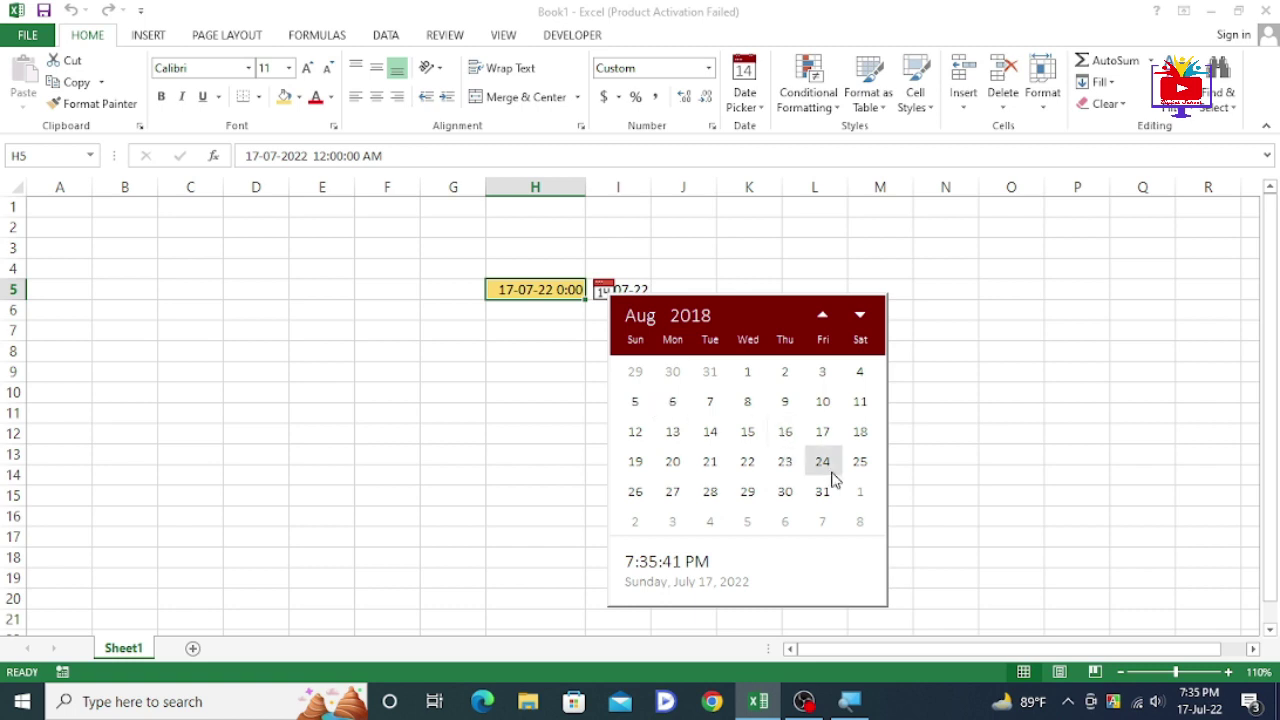
left_click(785, 491)
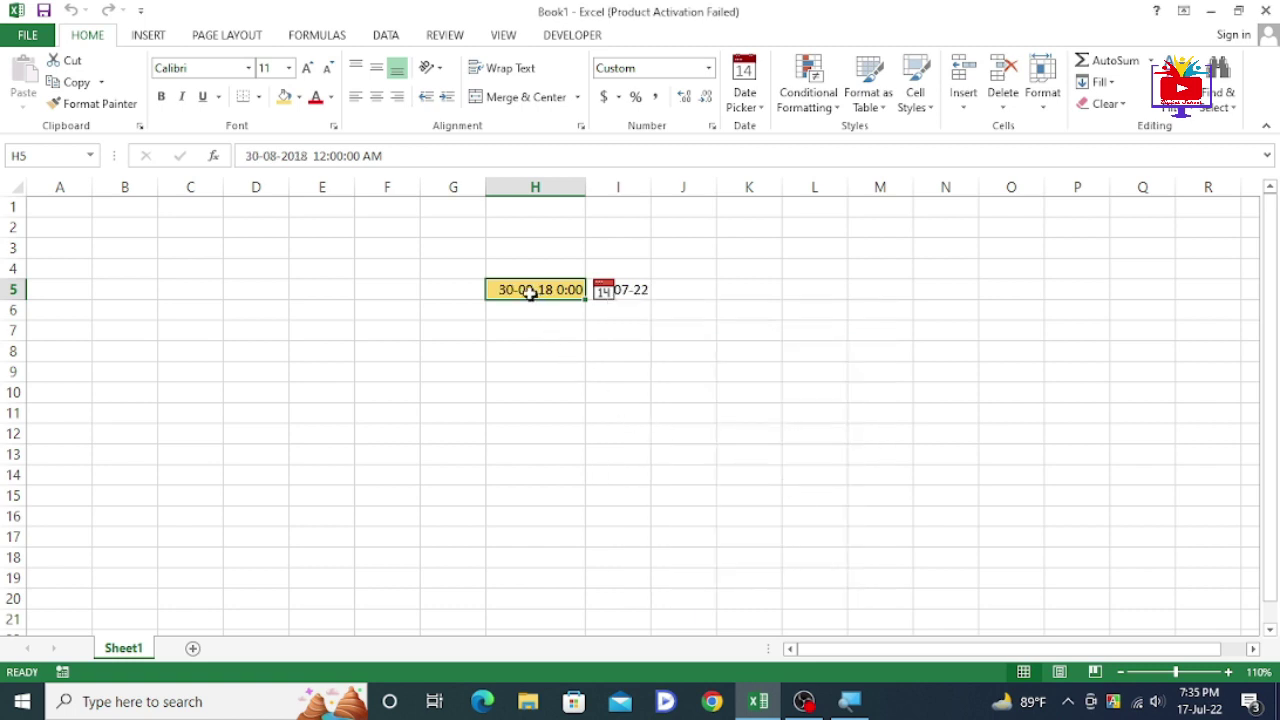
Step: Pick 28 April 2020 from I5's pop-up calendar via the year and month lists, then reselect H5
left_click(634, 289)
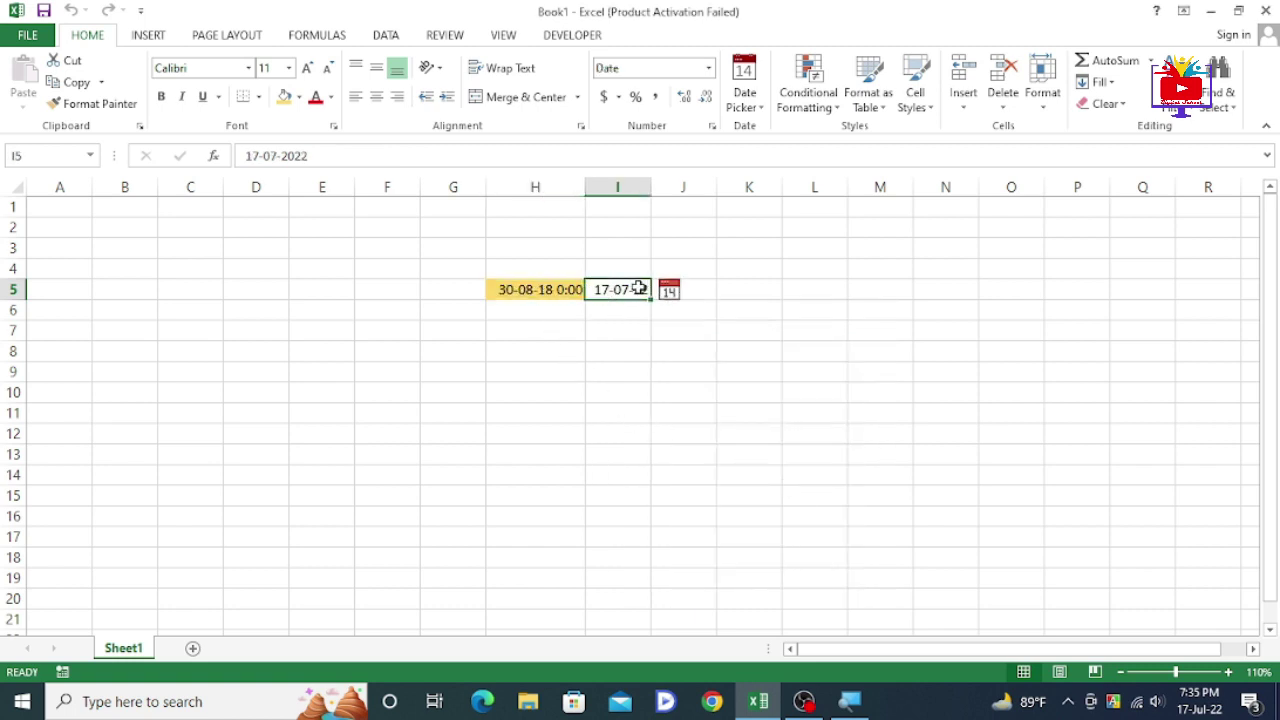
left_click(669, 291)
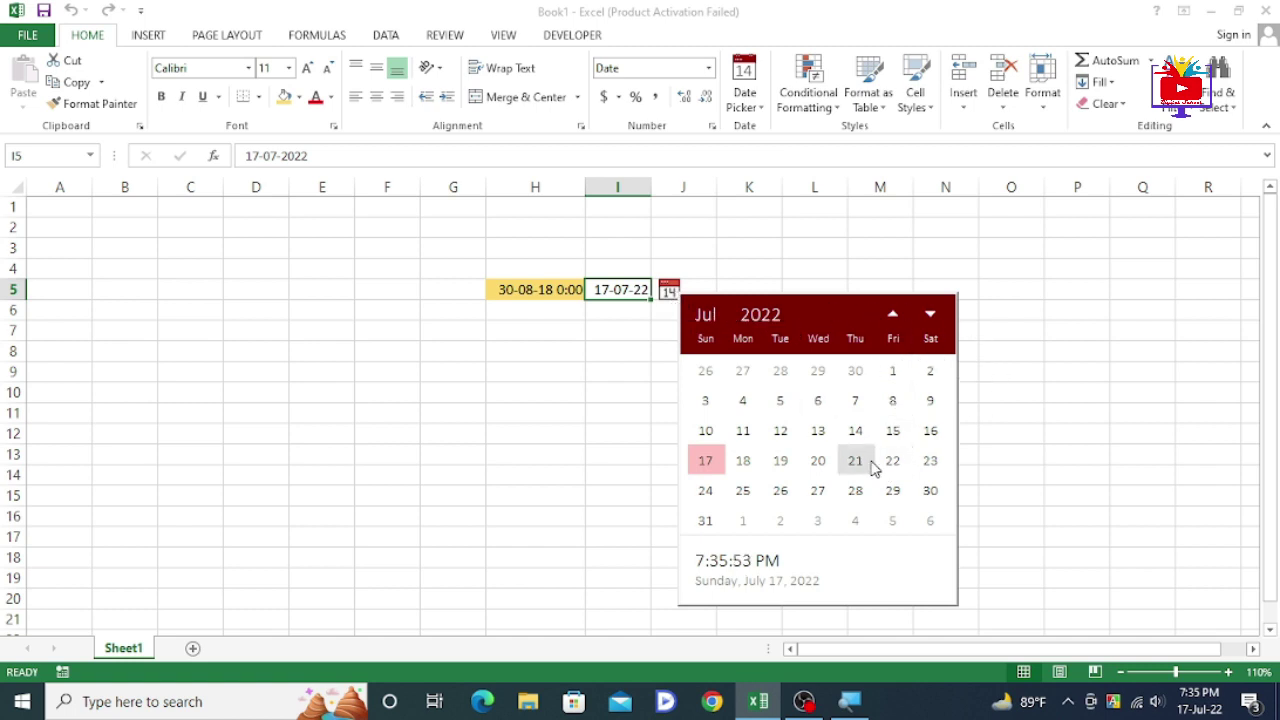
left_click(767, 325)
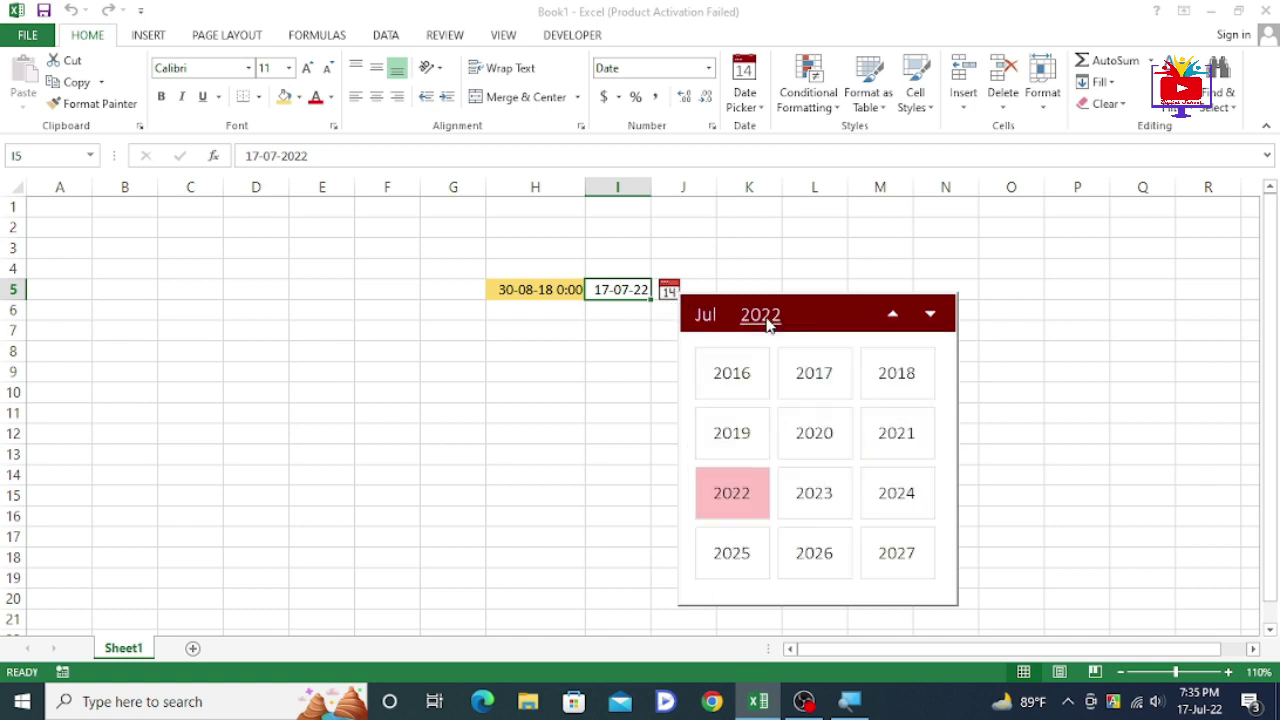
left_click(830, 450)
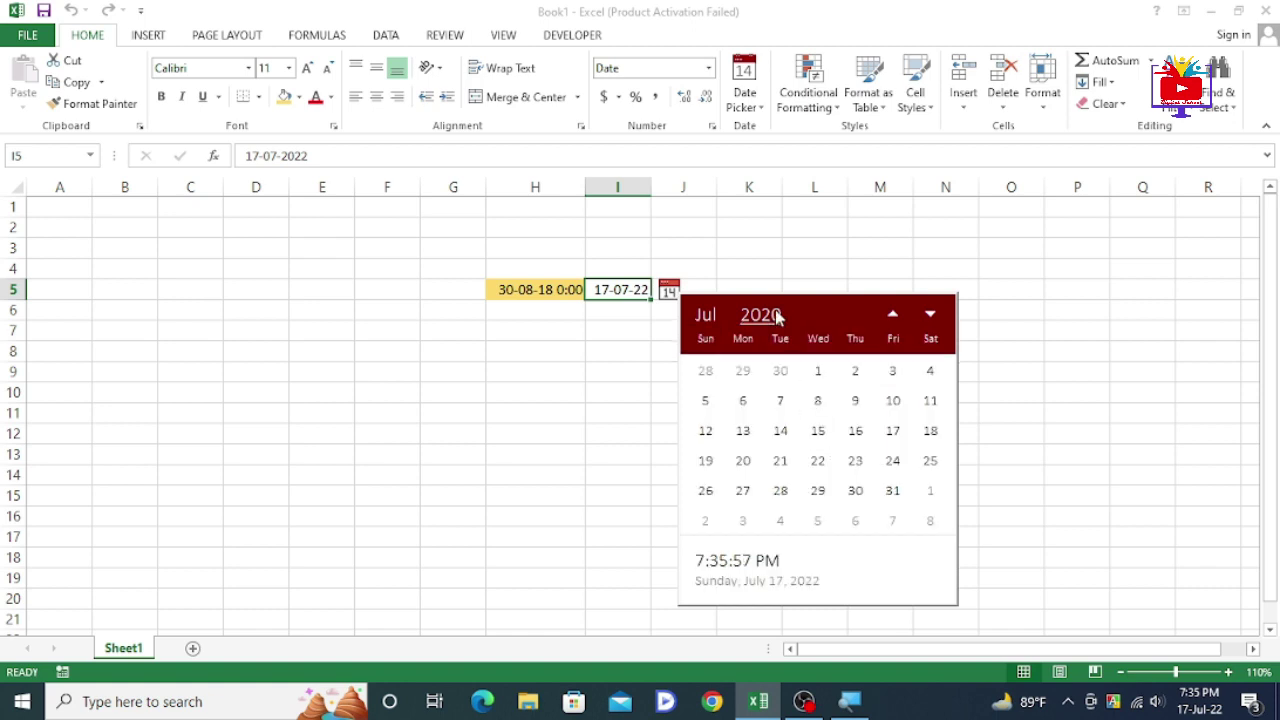
left_click(708, 316)
left_click(744, 440)
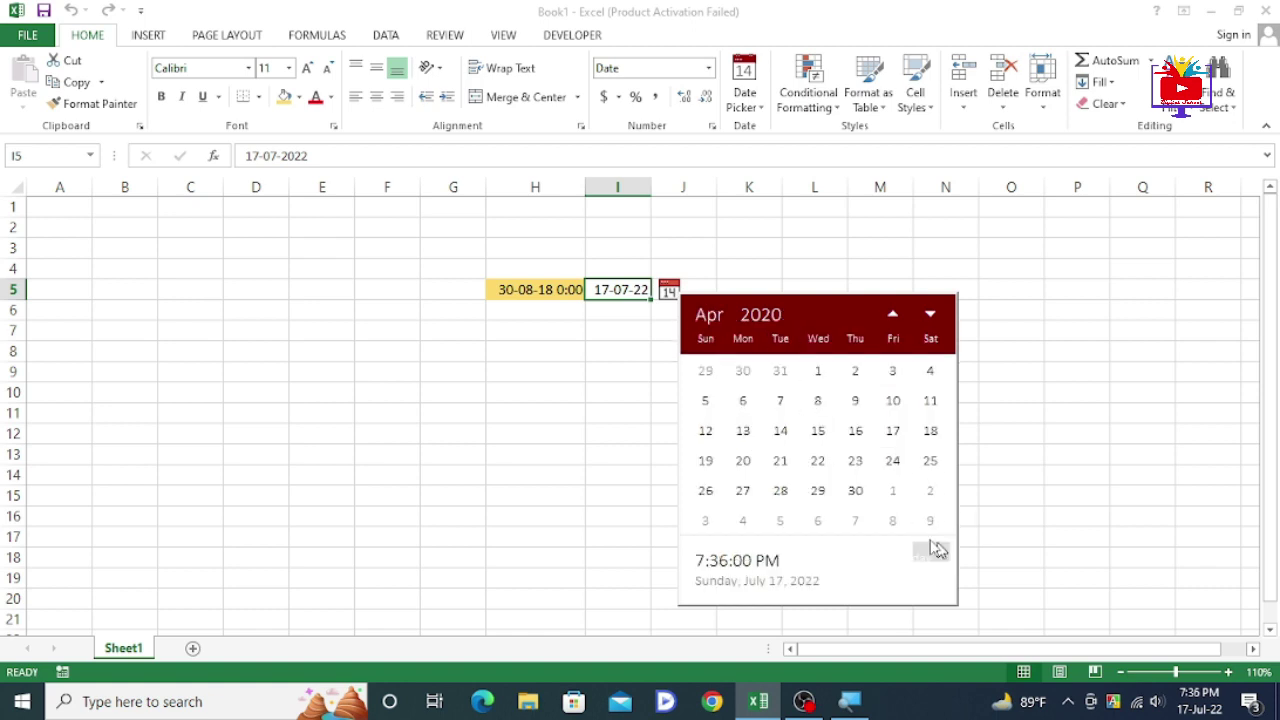
left_click(780, 490)
left_click(663, 367)
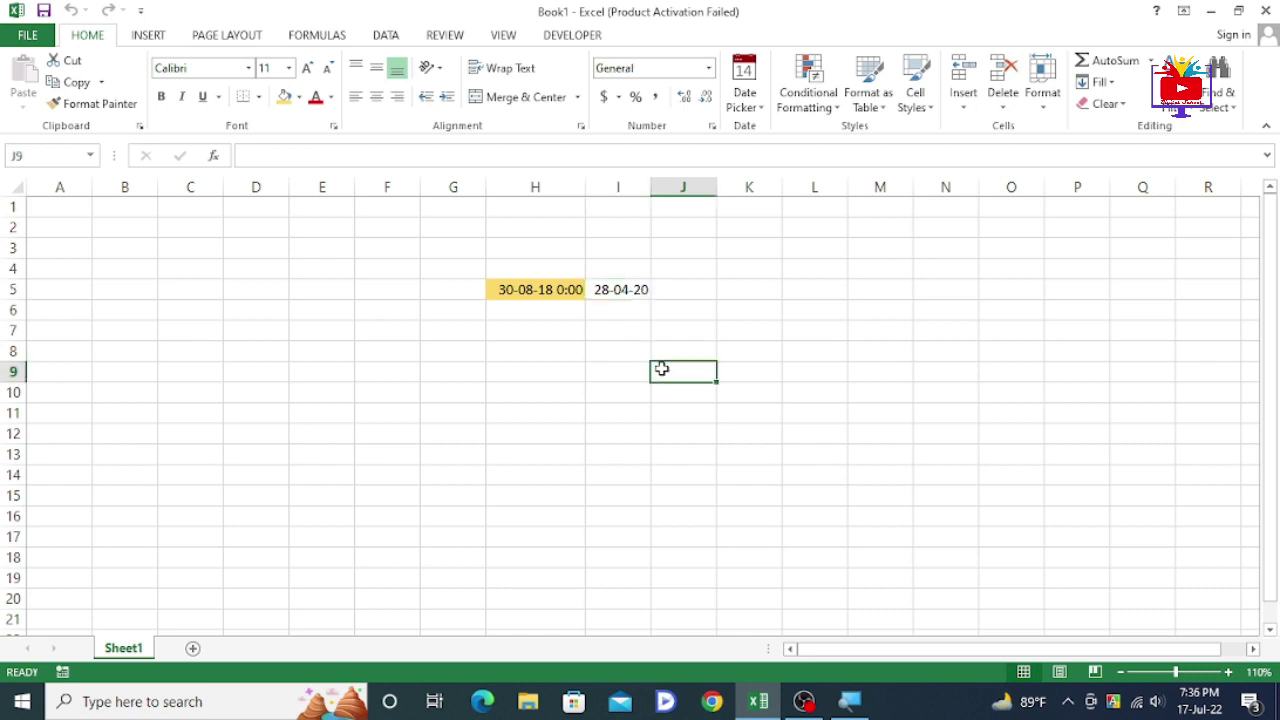
left_click(537, 291)
Step: Pick 15 January 2025 for H5 from its calendar's year and month lists, then reselect H5
left_click(571, 295)
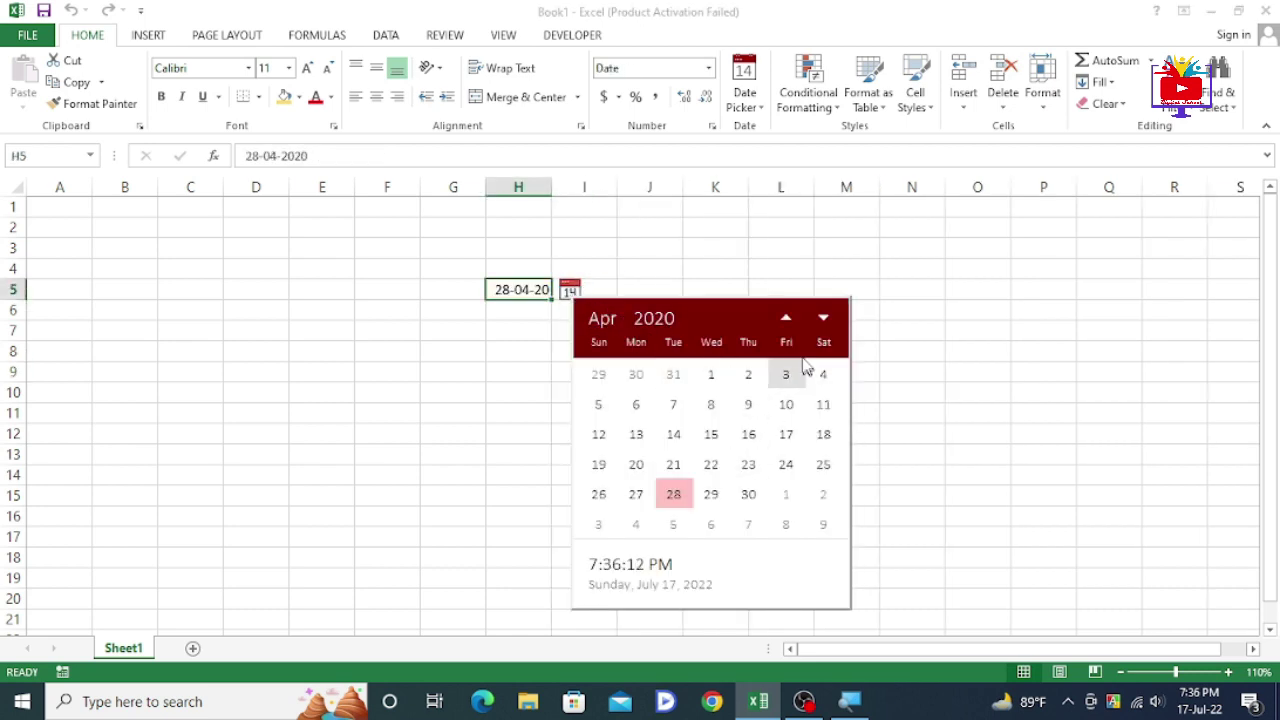
left_click(655, 319)
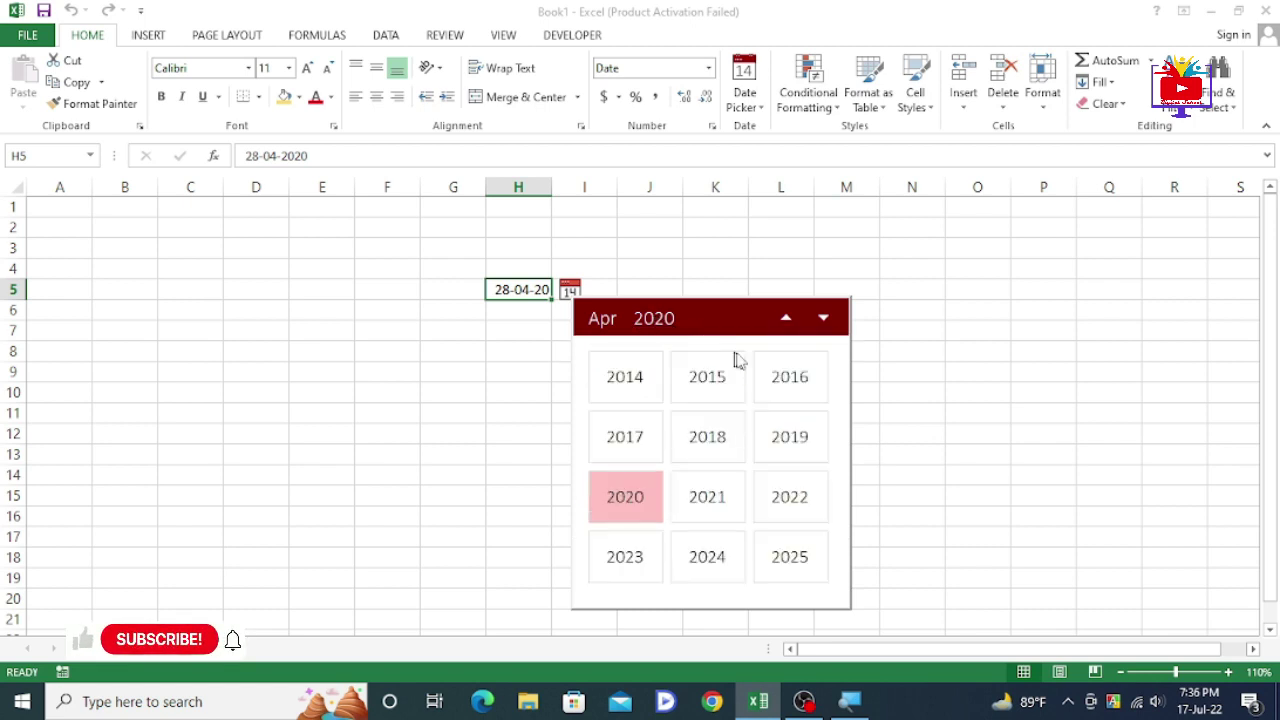
left_click(787, 557)
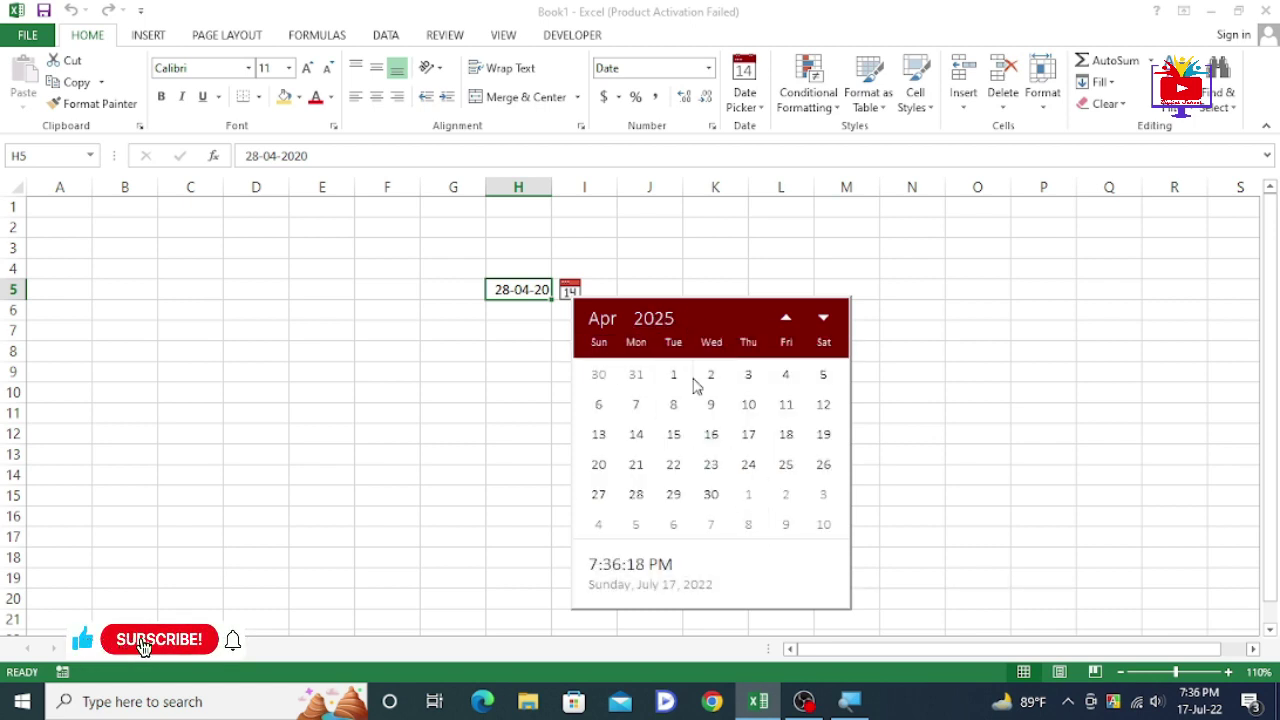
left_click(600, 318)
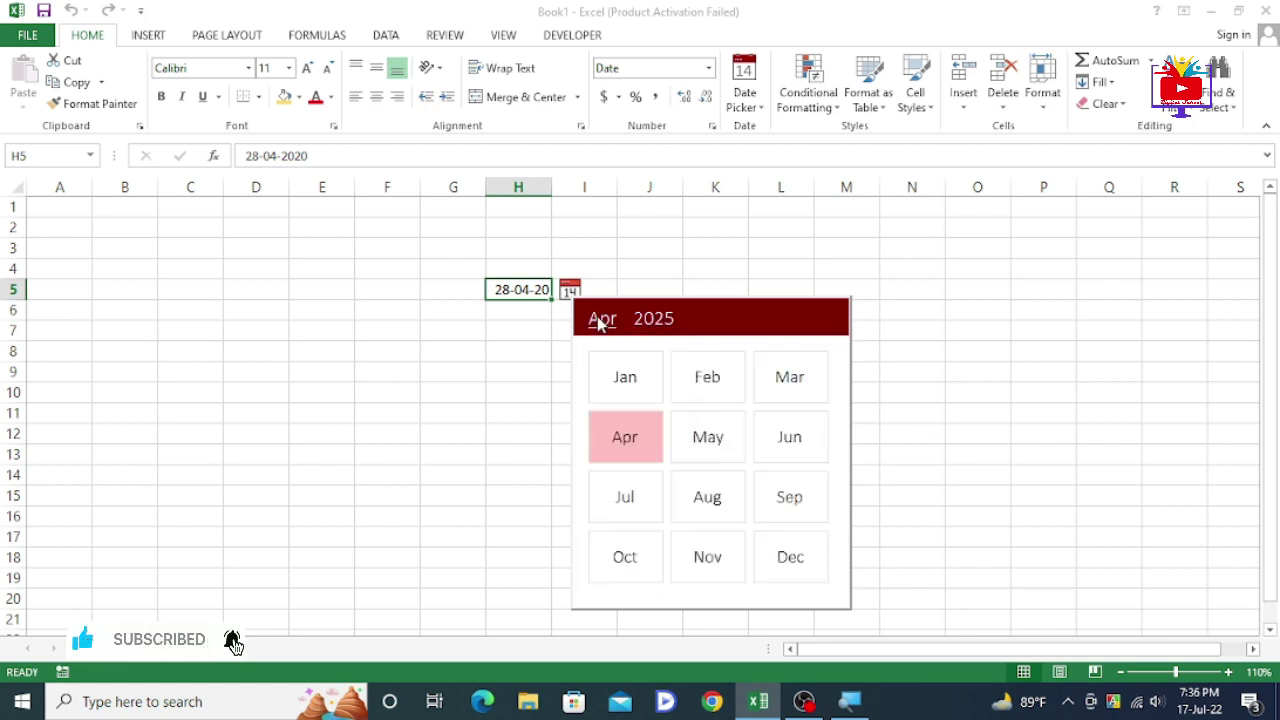
left_click(643, 368)
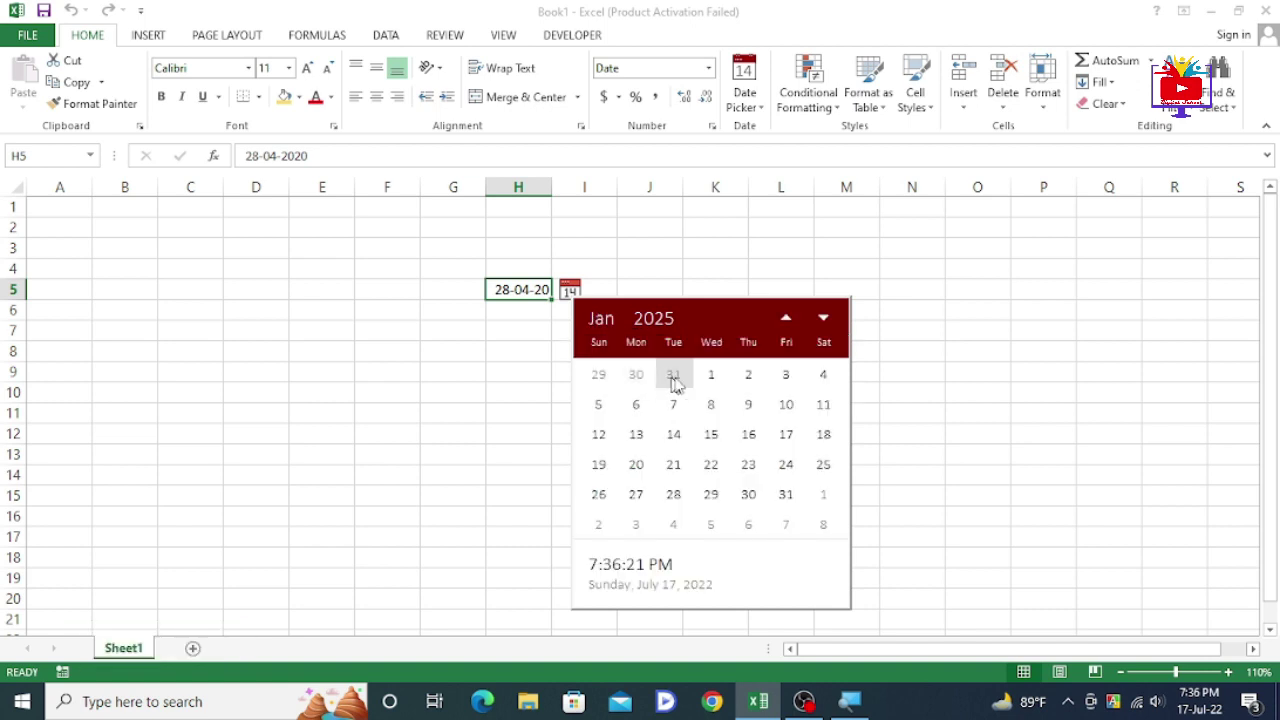
left_click(711, 434)
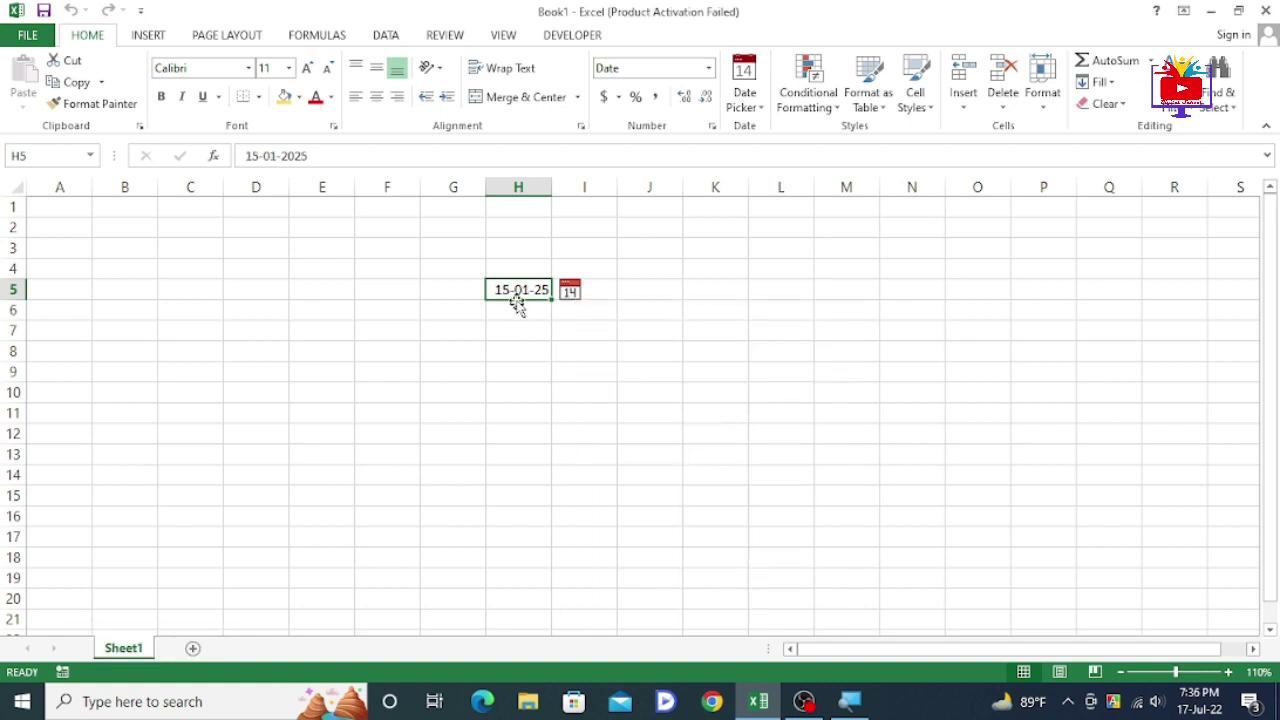
left_click(677, 331)
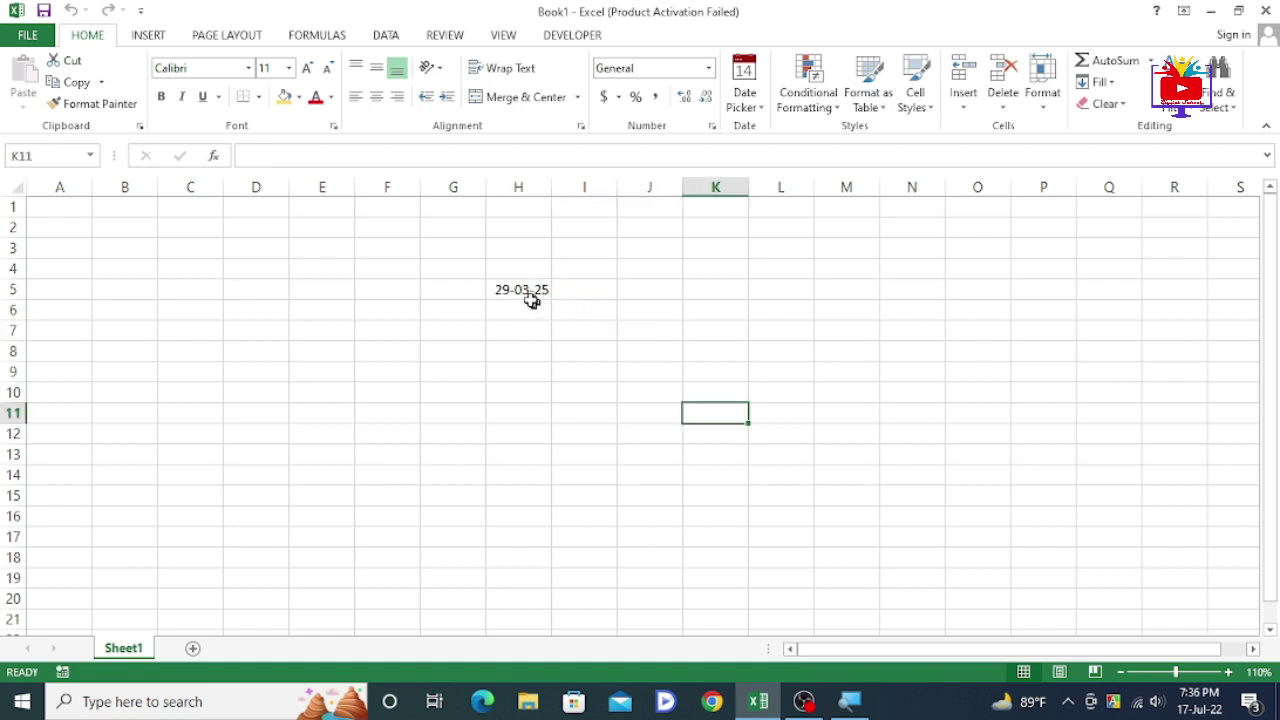
left_click(518, 291)
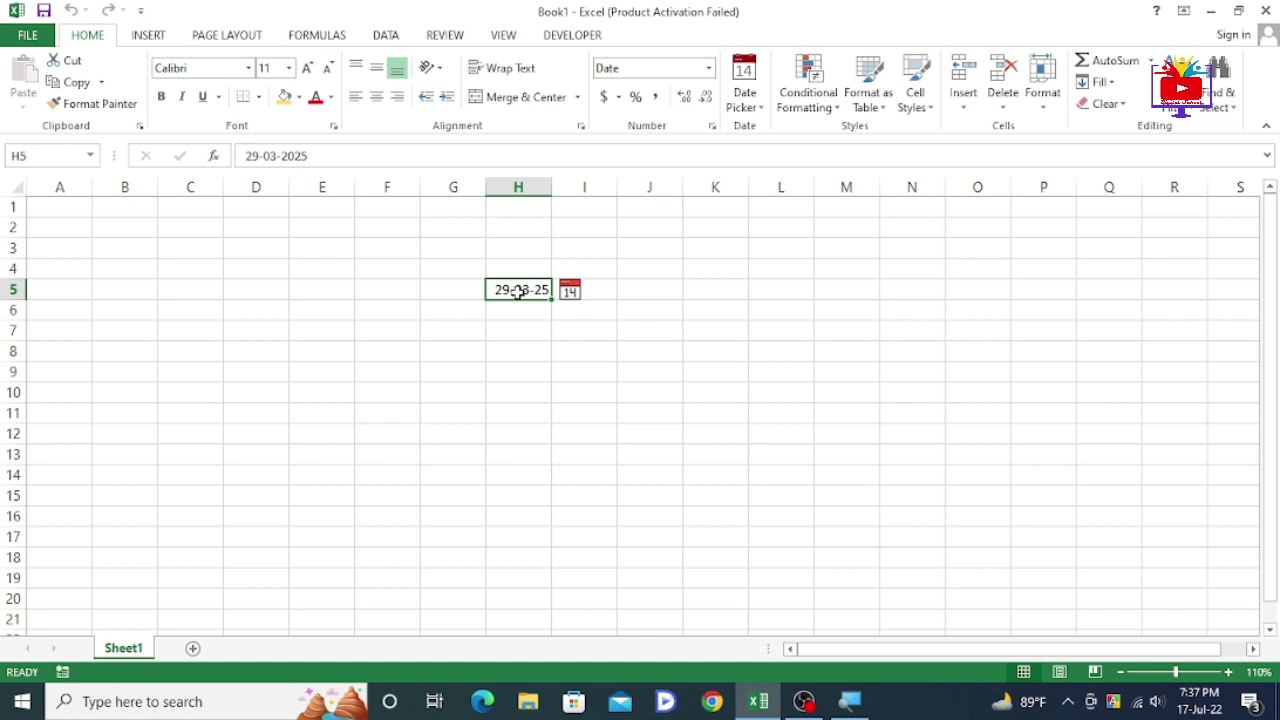
Step: Quit Excel discarding changes, relaunch it, and select cell I7 in the new blank sheet
left_click(1265, 11)
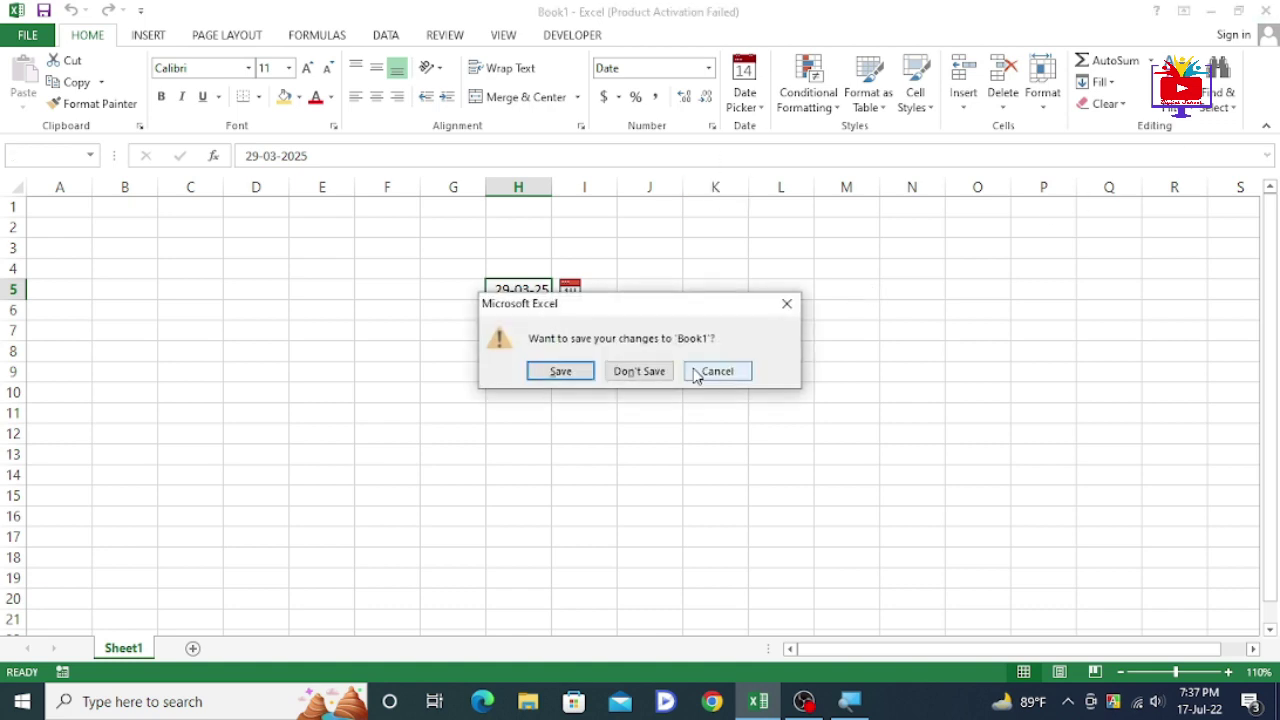
left_click(655, 371)
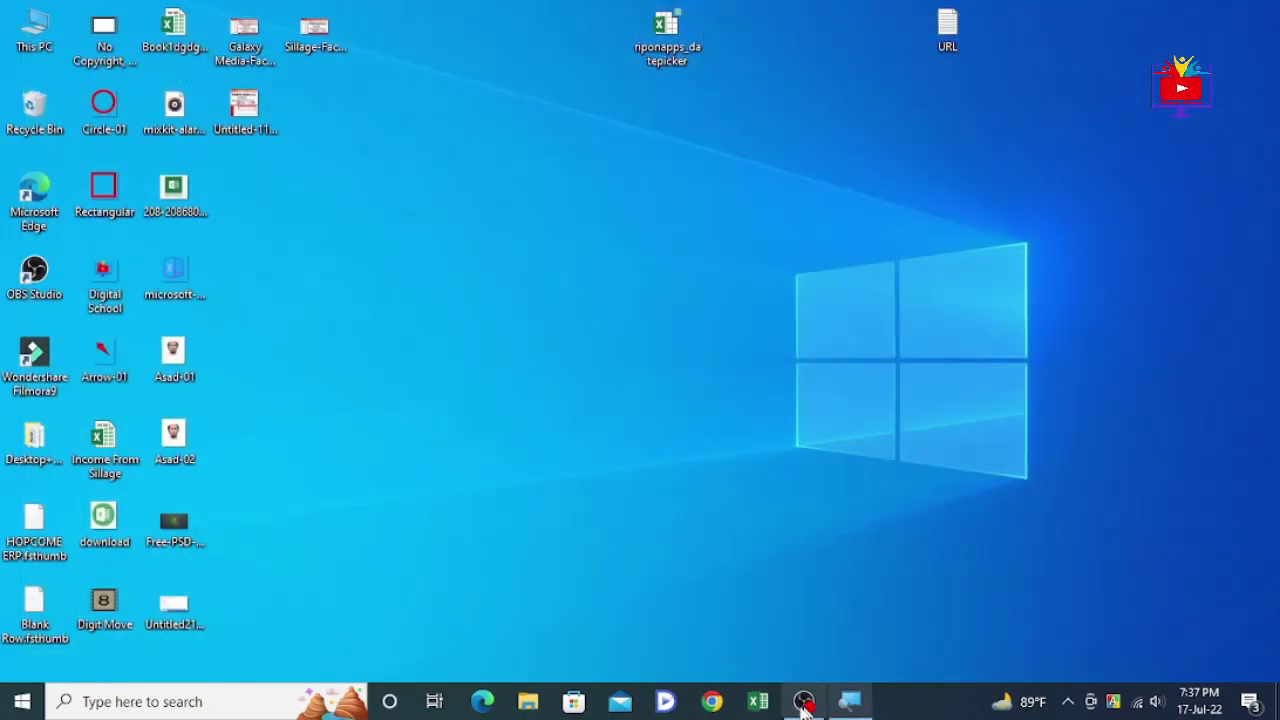
left_click(757, 705)
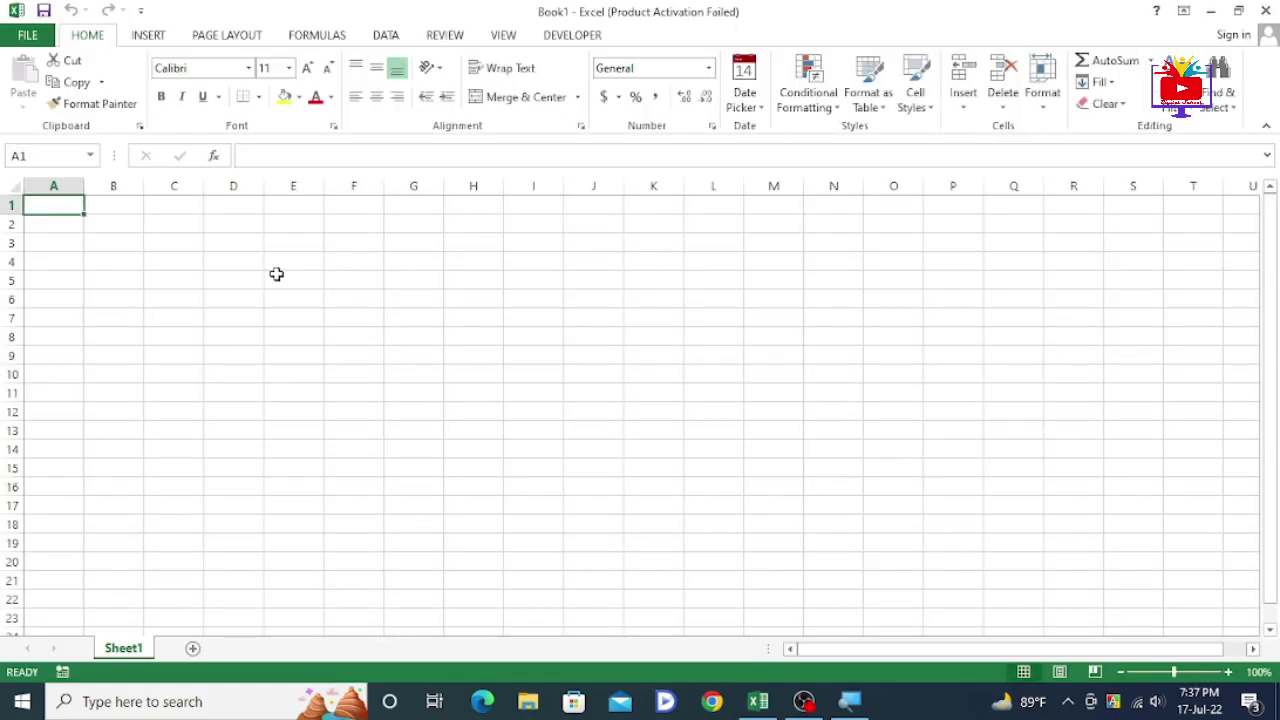
left_click(513, 317)
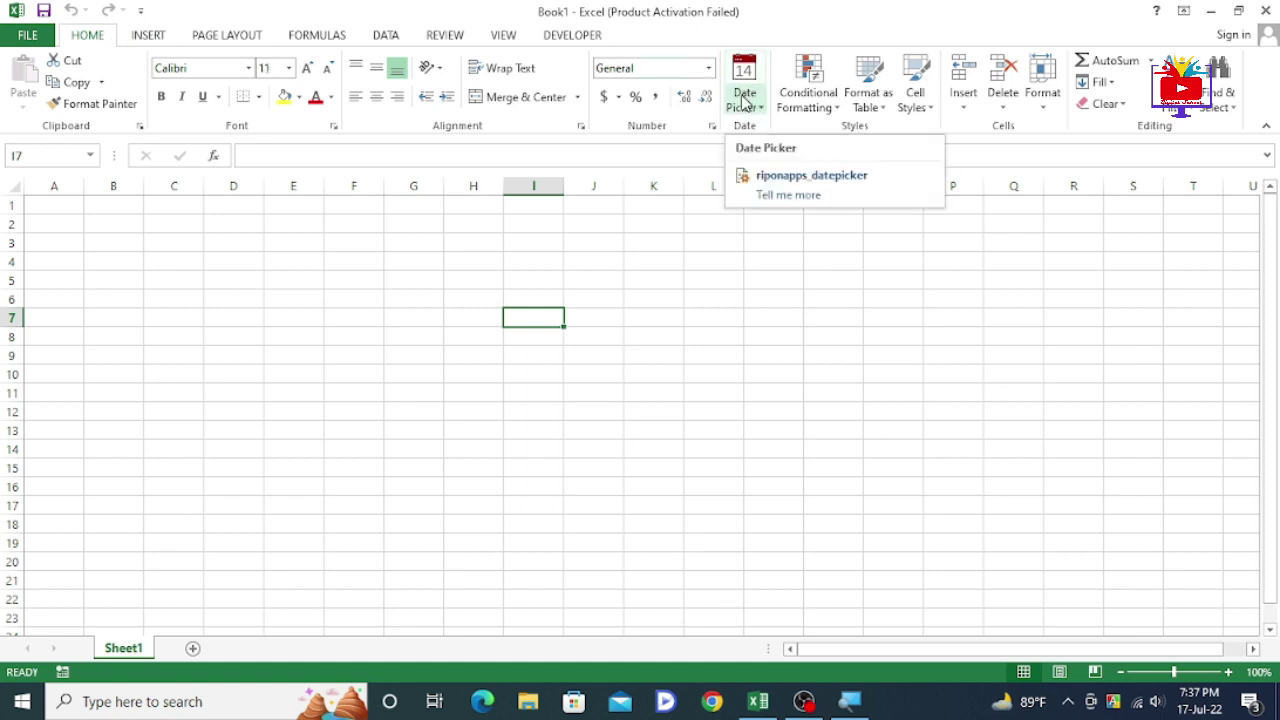
Step: Insert today's date, 17-07-22, into cell F7 from the Date Picker ribbon menu
left_click(360, 318)
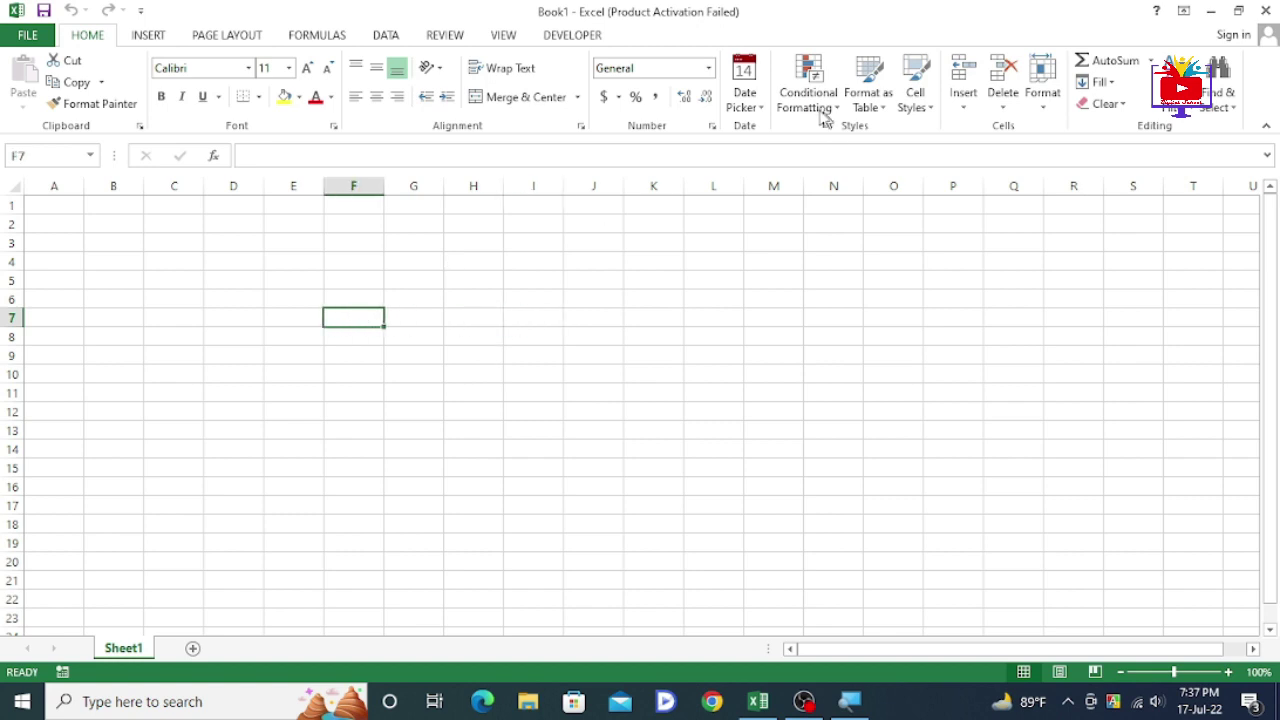
left_click(748, 105)
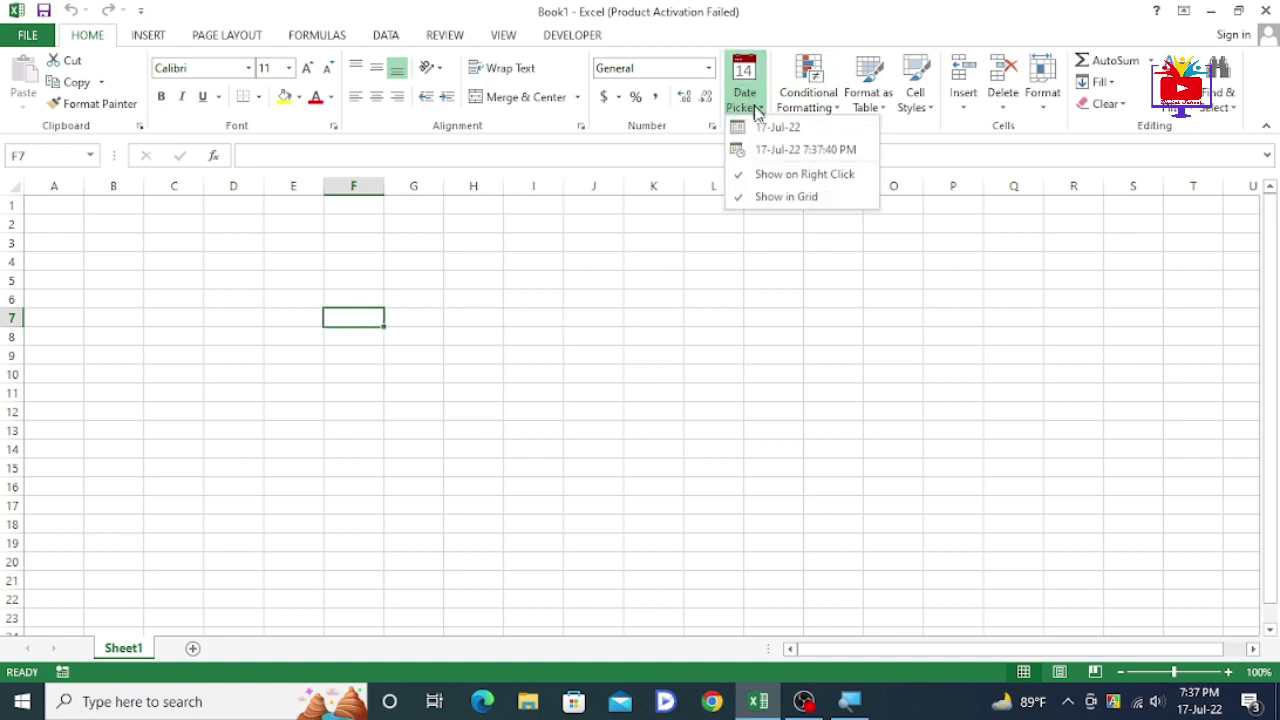
left_click(776, 128)
left_click(394, 320)
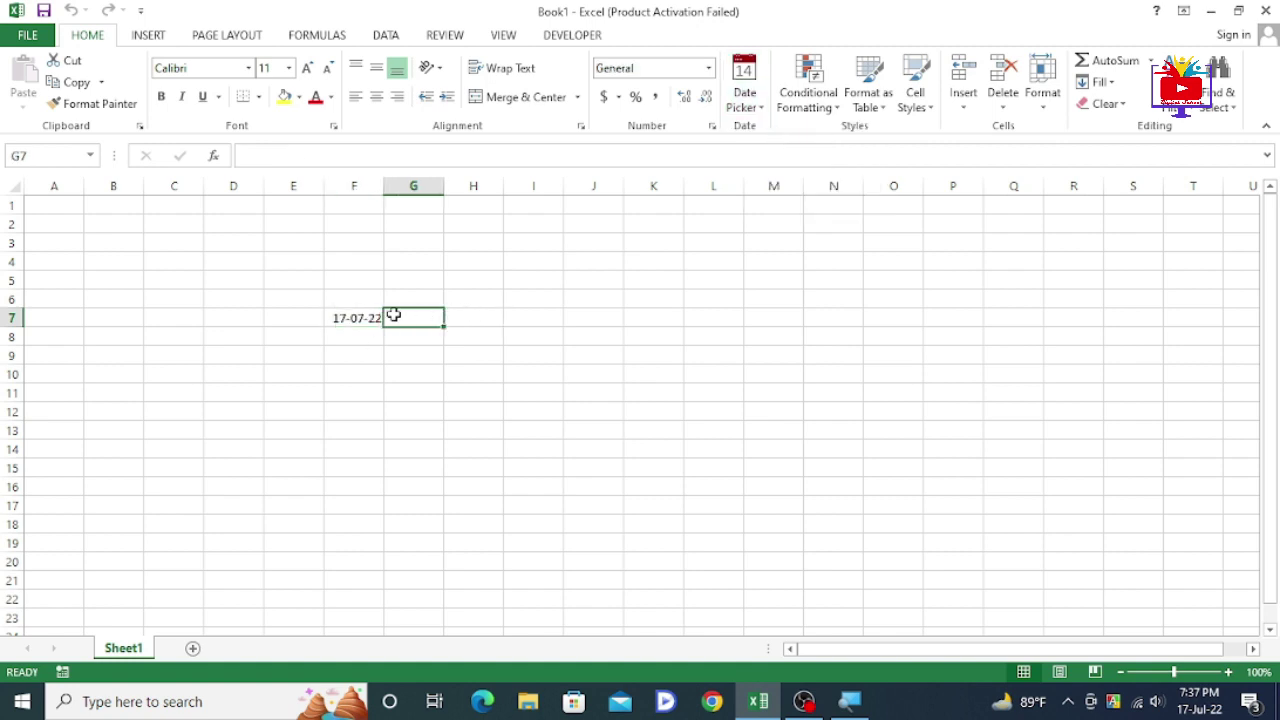
Step: Change F7's date to 14 July 2022 using the cell's calendar pop-up
left_click(355, 319)
left_click(403, 321)
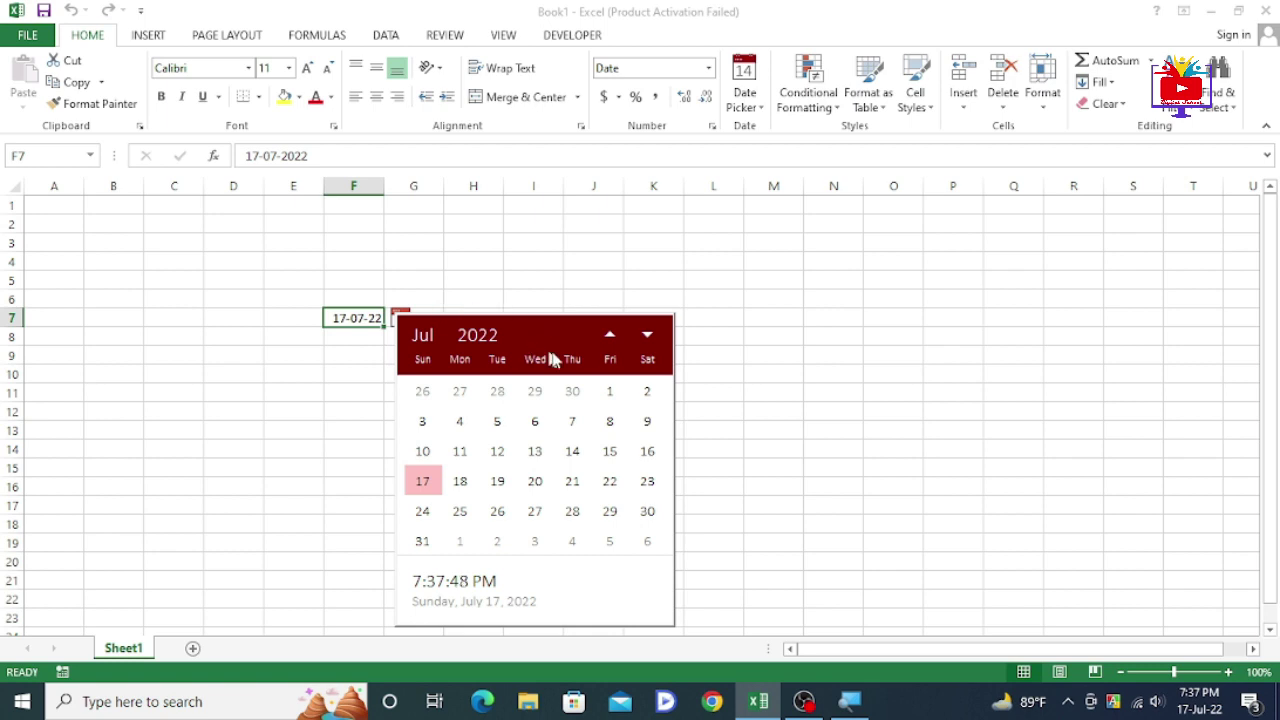
left_click(799, 426)
left_click(360, 318)
left_click(399, 320)
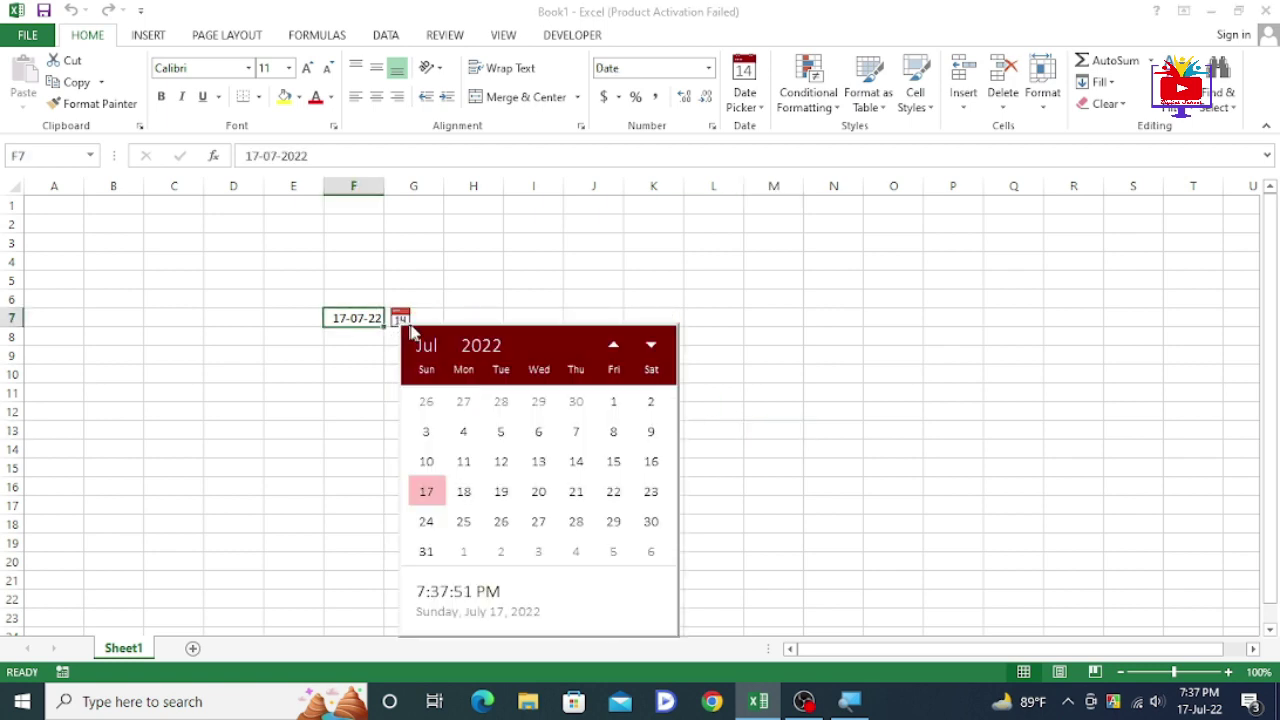
left_click(583, 460)
left_click(653, 412)
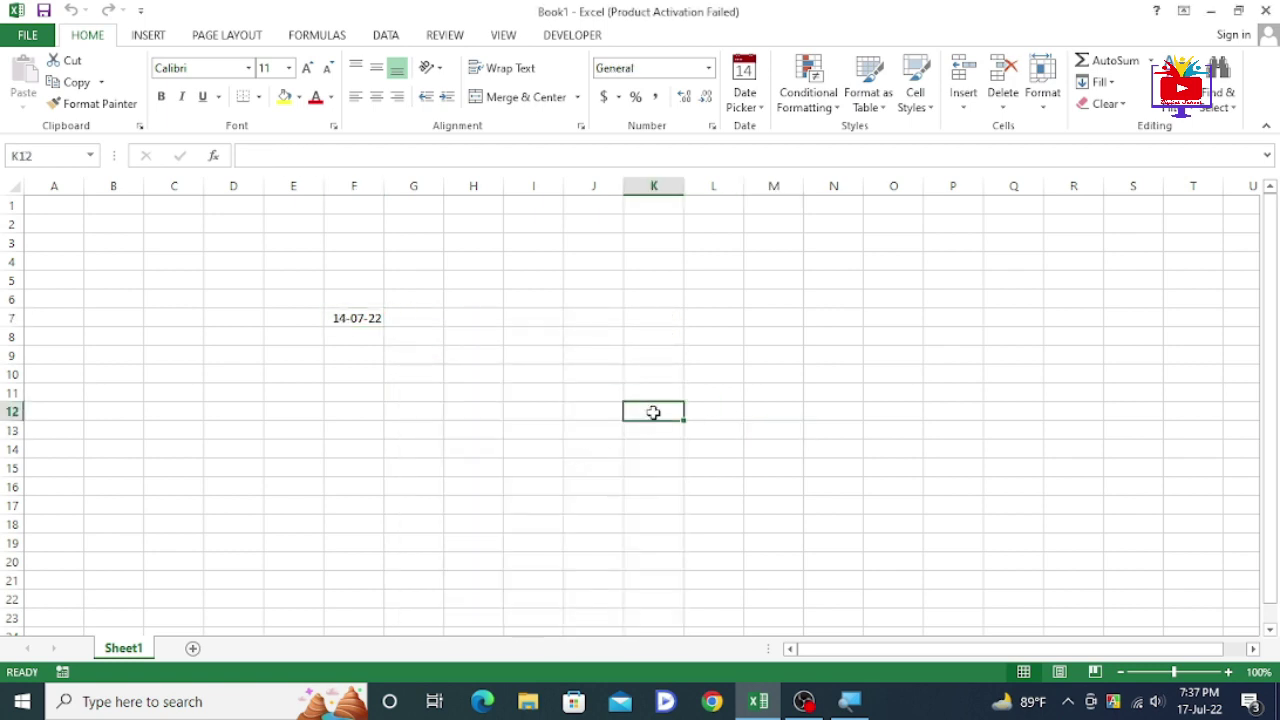
left_click(350, 316)
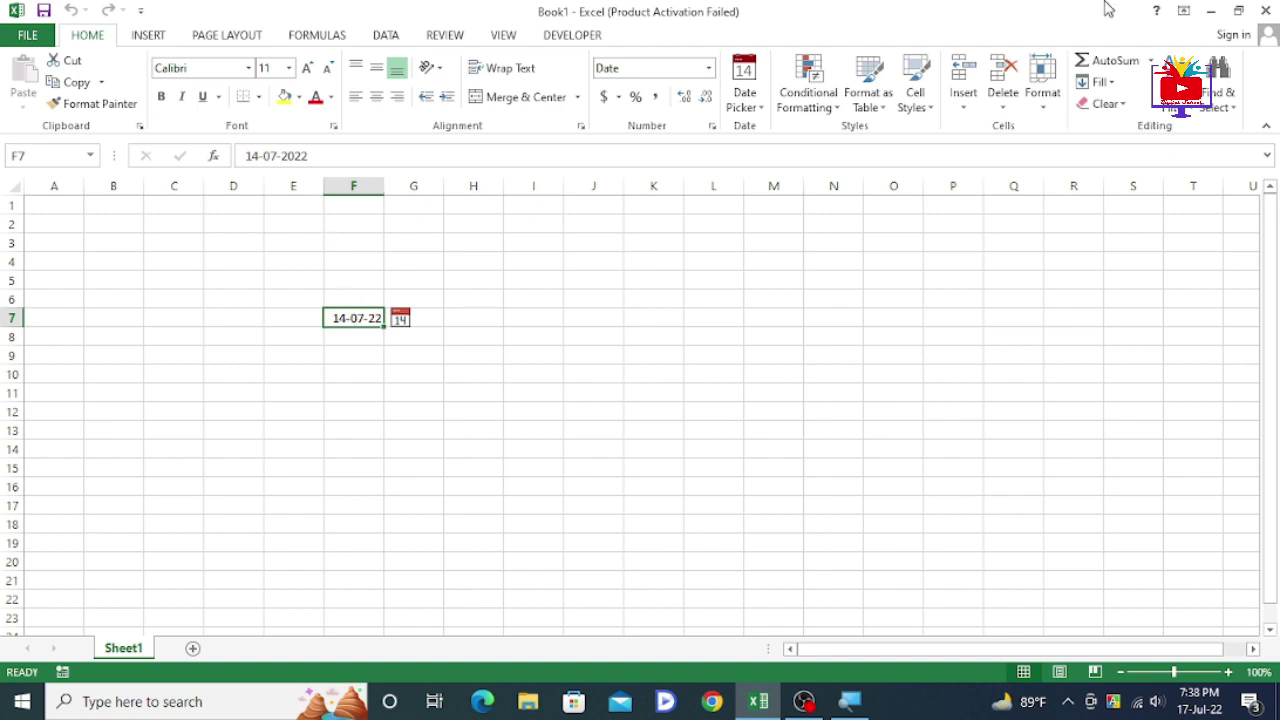
Step: Minimize Excel and select the riponapps_datepicker file on the desktop
left_click(1210, 11)
left_click(667, 30)
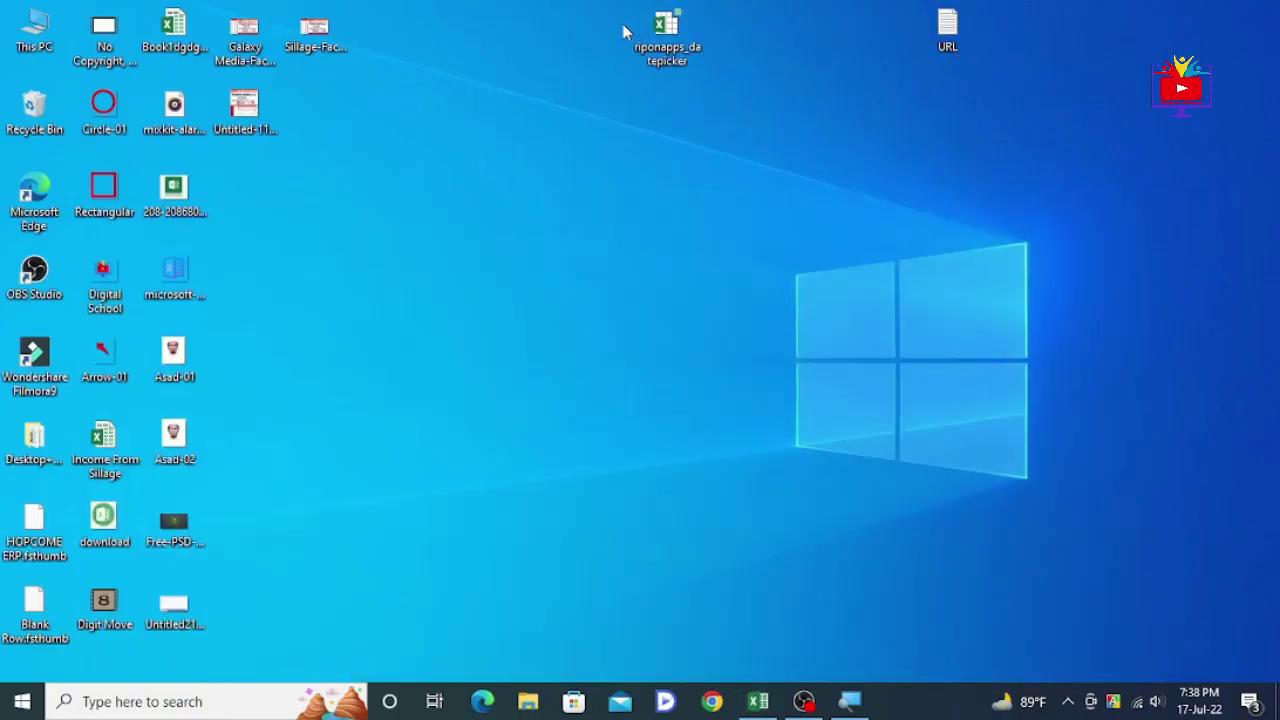